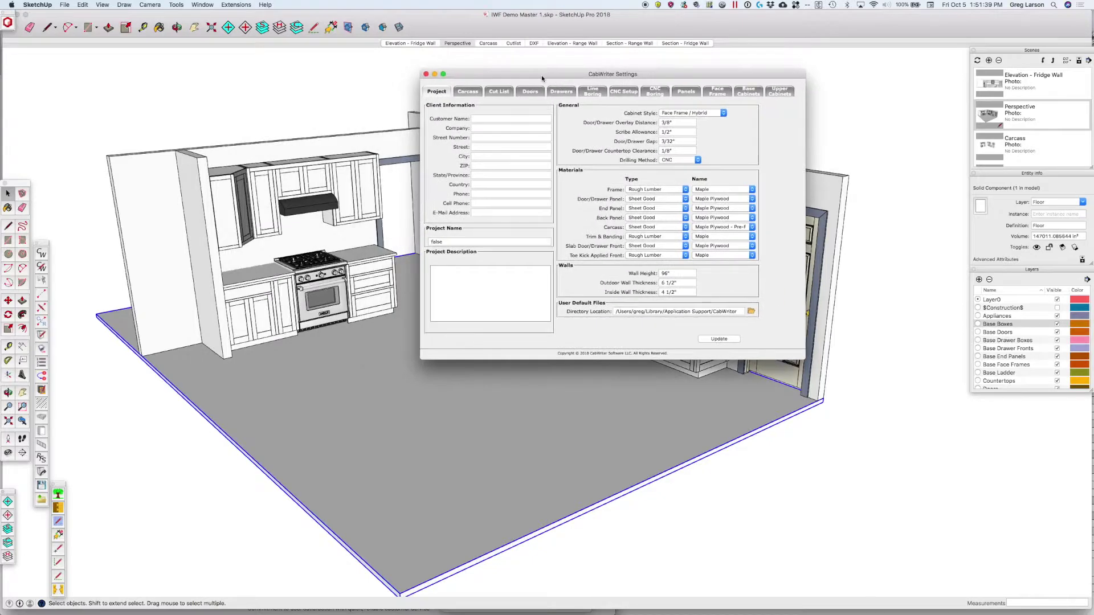
- Review the available Back Attachment Method options in the CabWriter carcass settings and close the settings
click(471, 96)
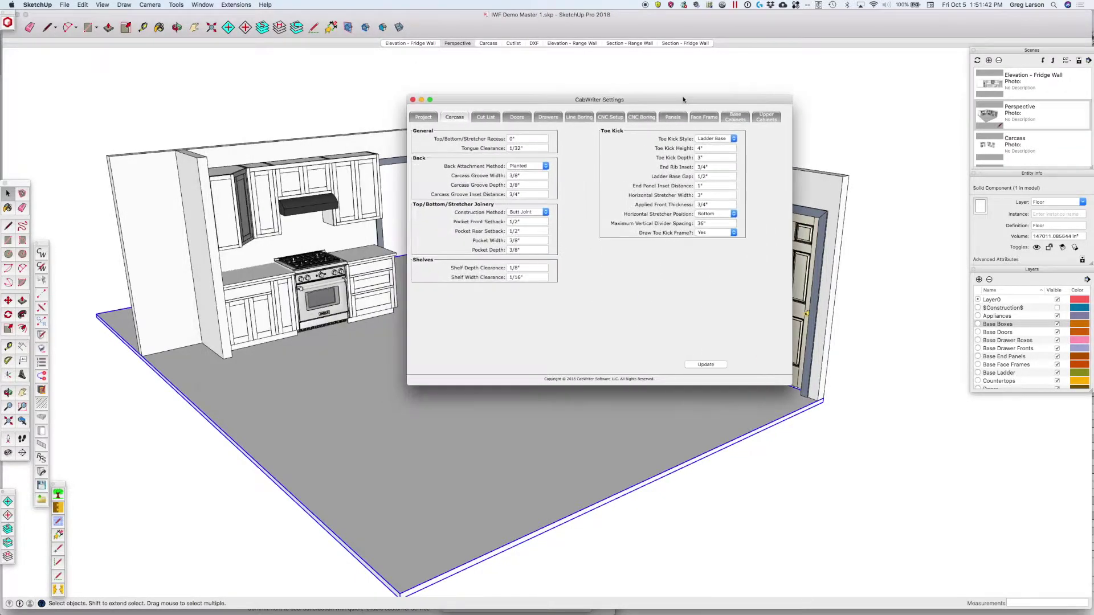
drag(692, 86, 780, 93)
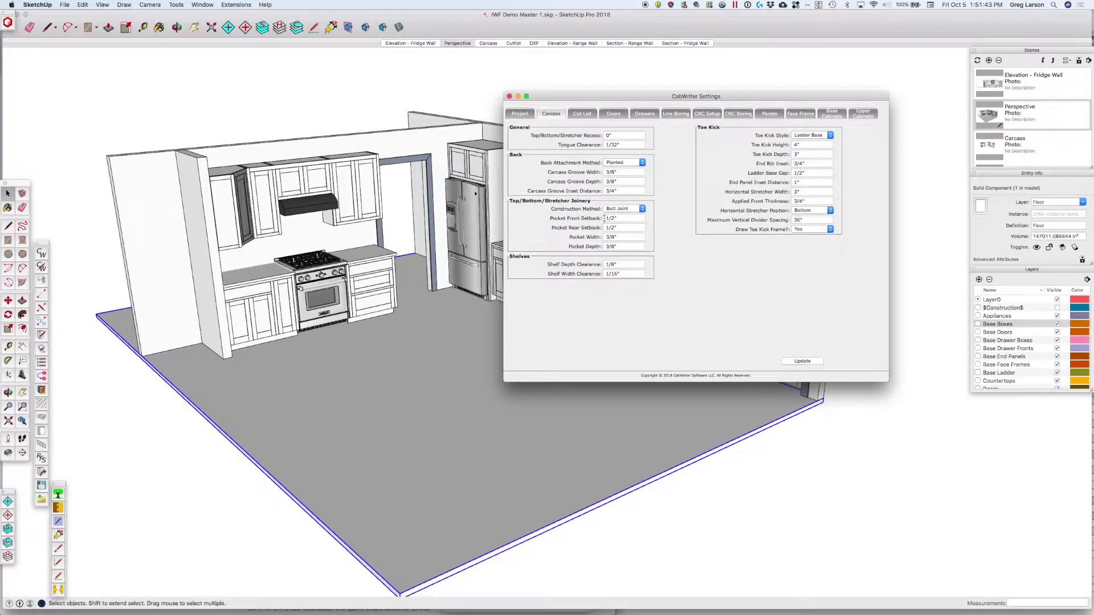
click(630, 164)
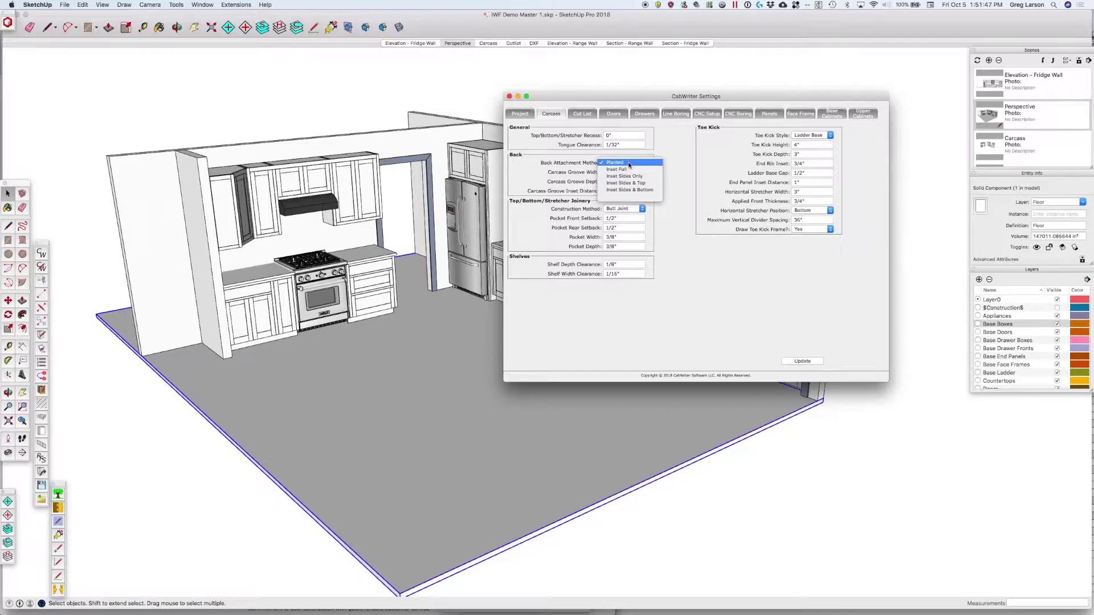
click(646, 164)
click(670, 188)
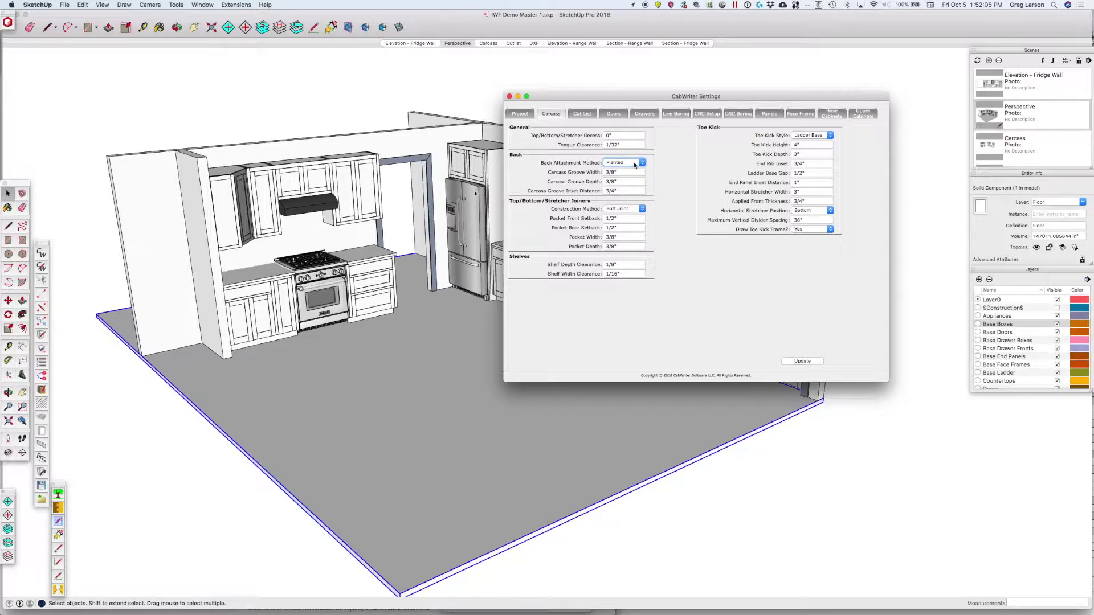
click(509, 96)
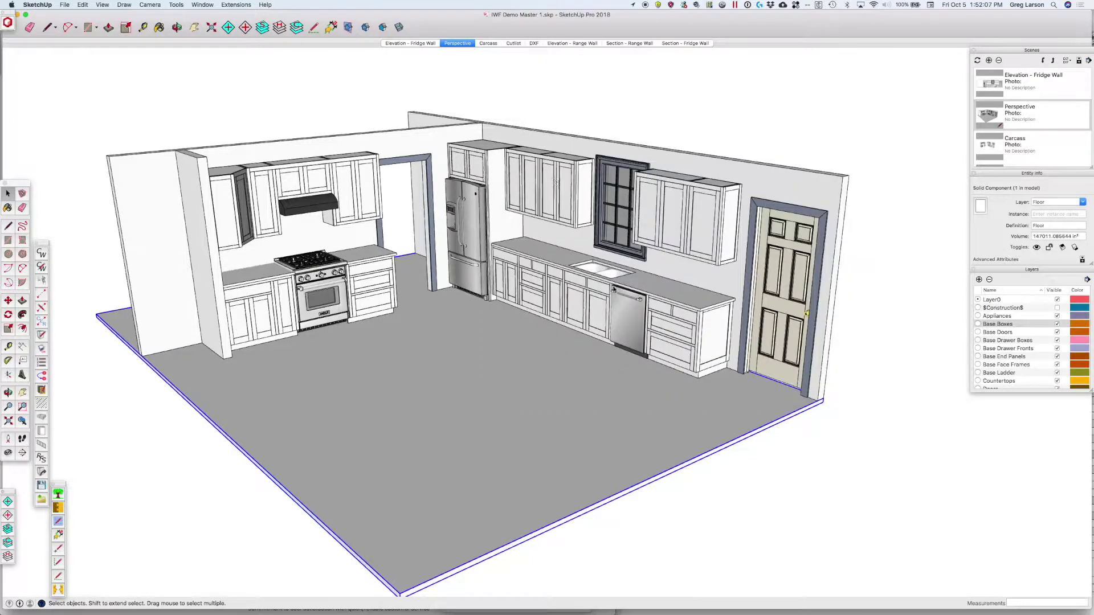
- Show the Carcass scene and examine the backs of the base cabinets from behind
click(488, 43)
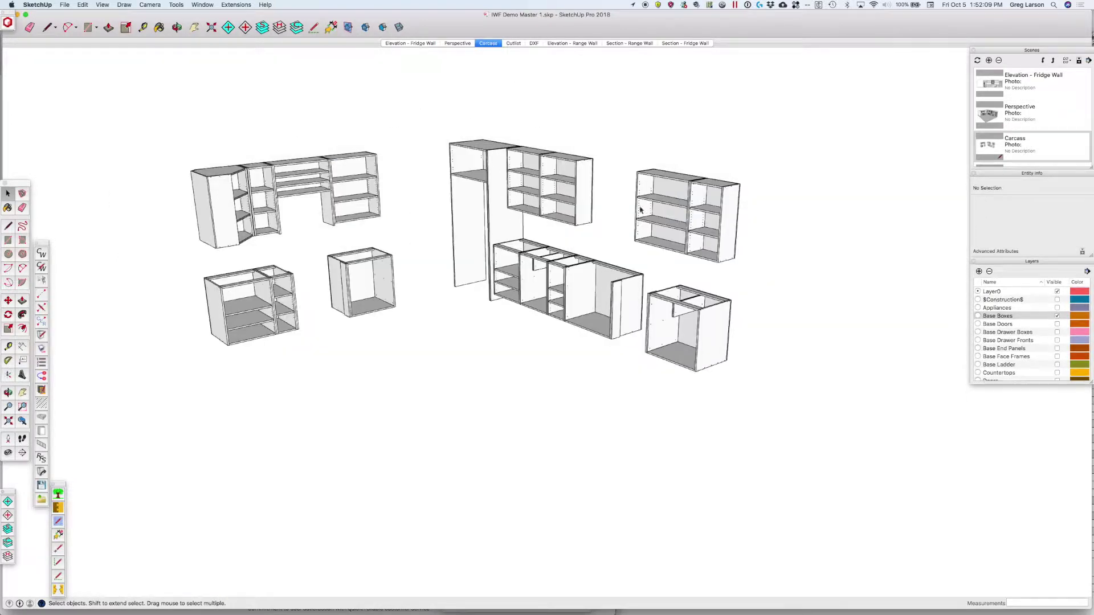
scroll(714, 292, up, 5)
scroll(725, 303, down, 5)
key(o)
drag(779, 332, 447, 308)
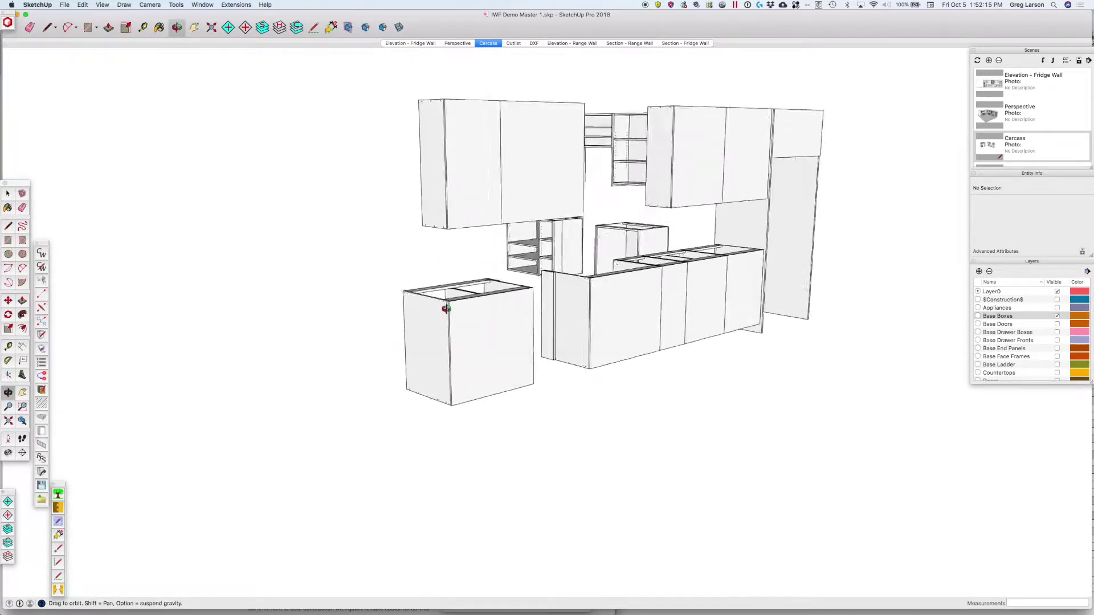
scroll(446, 309, up, 10)
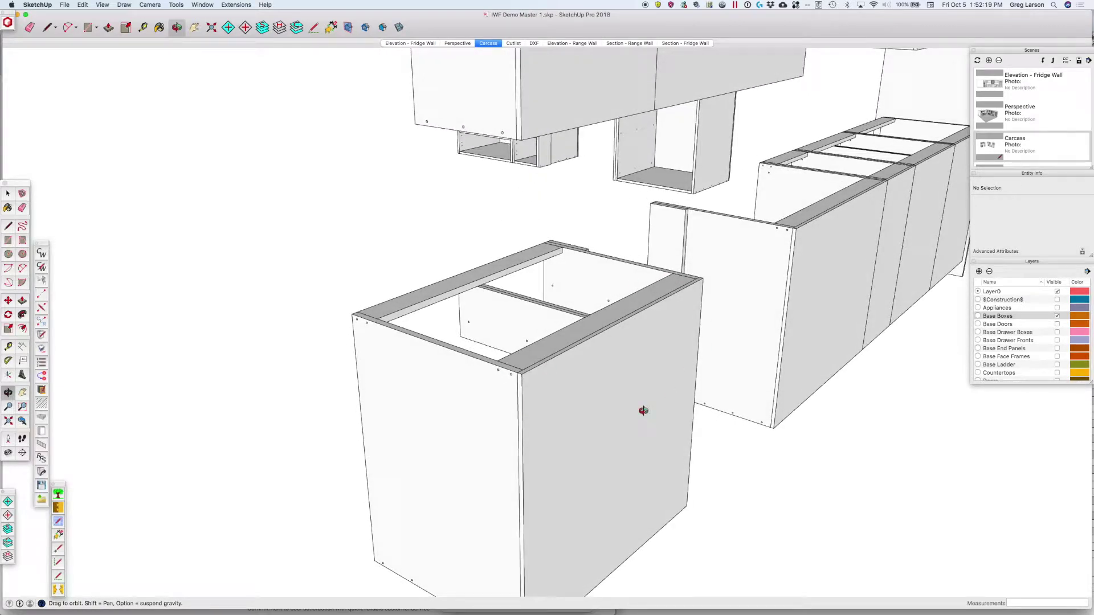
scroll(569, 373, down, 10)
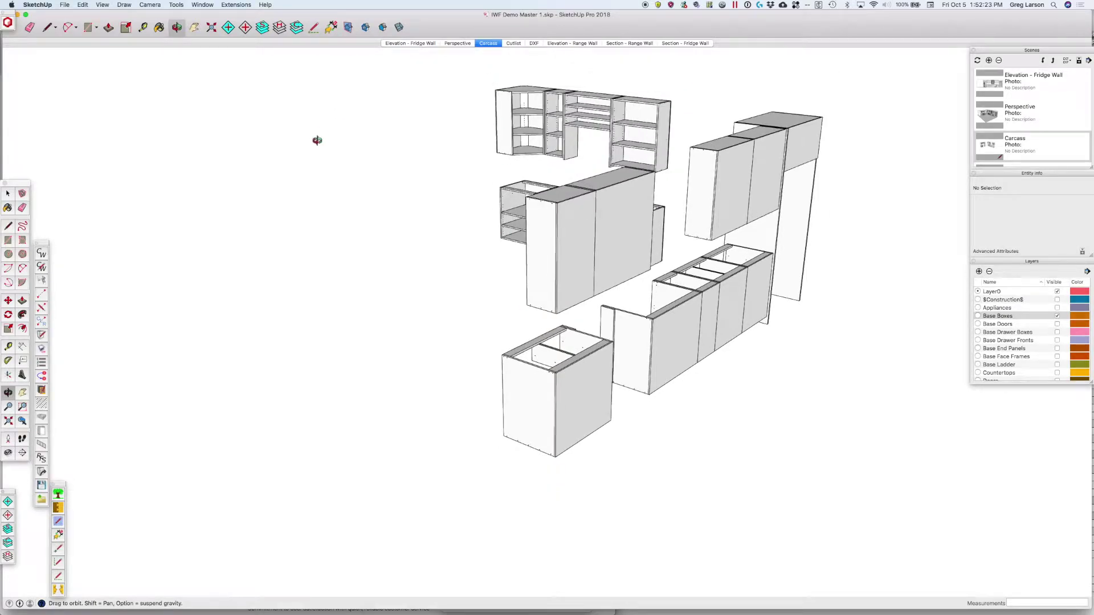
- Set the carcass Back Attachment Method to Inset Full in the CabWriter settings and close them
click(42, 267)
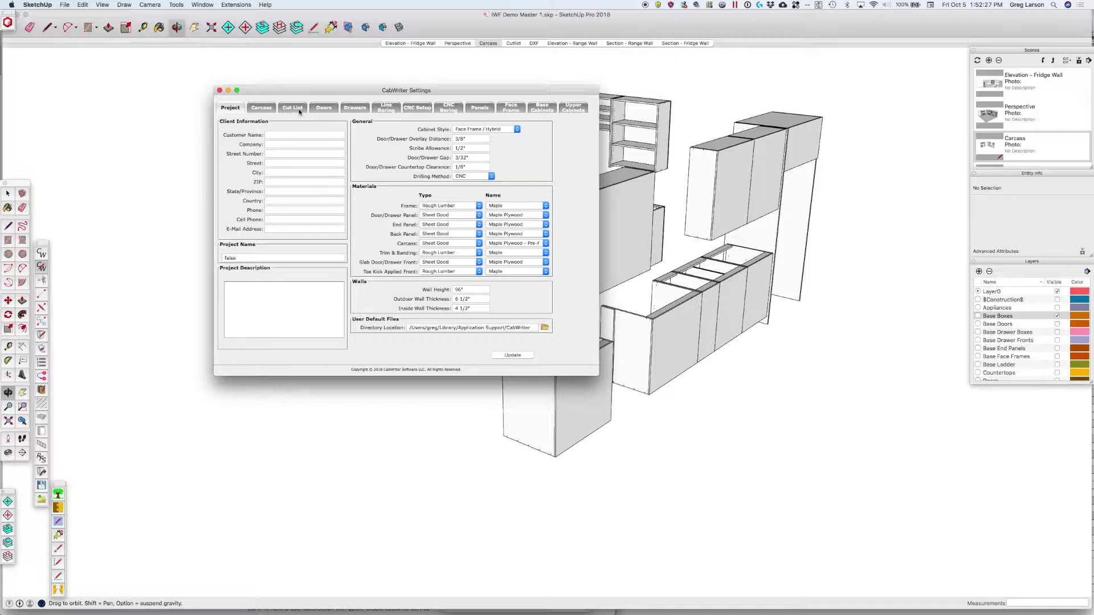
click(295, 108)
click(263, 108)
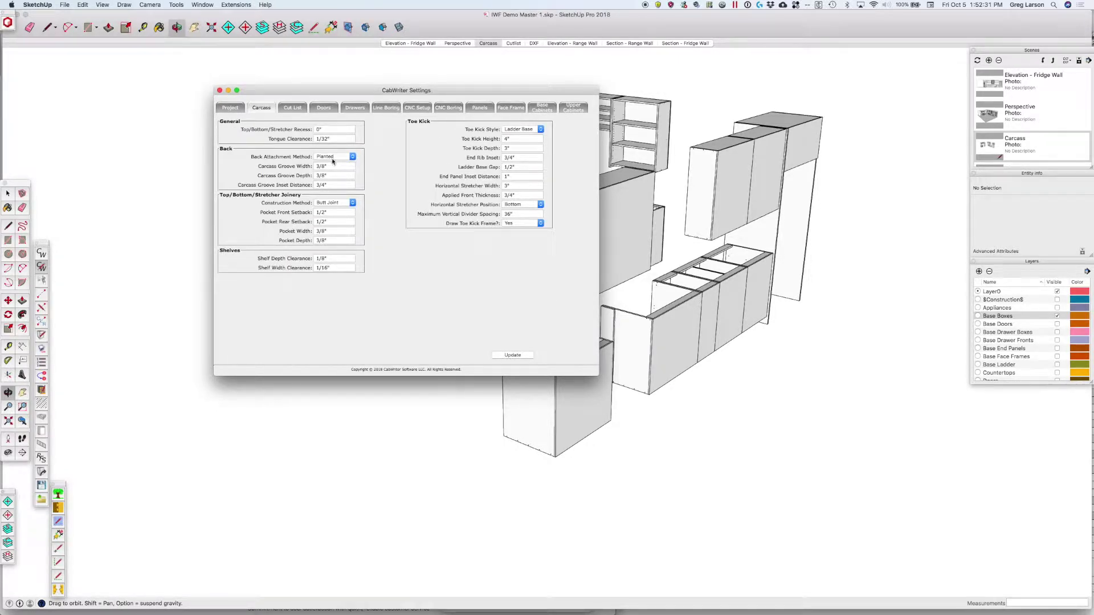
click(333, 159)
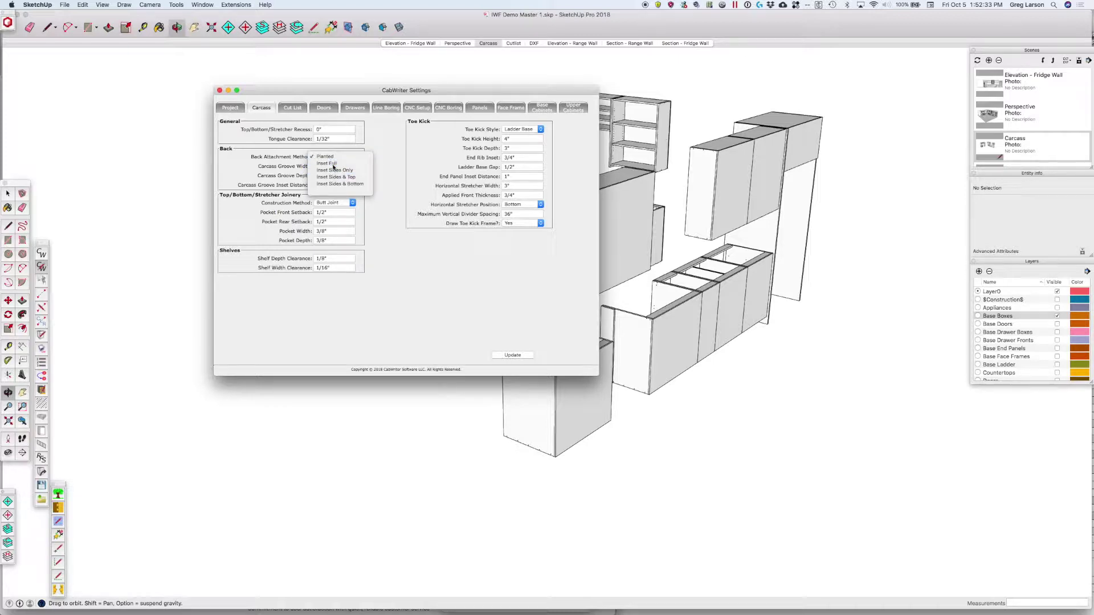
click(334, 164)
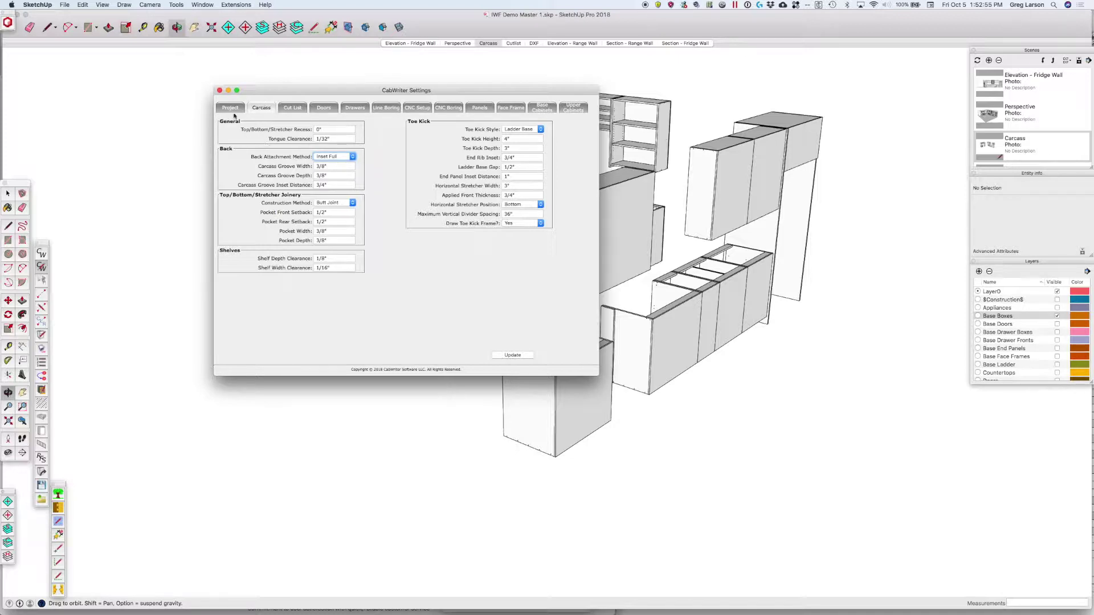
click(220, 90)
- Redraw the freestanding end base cabinet with CabWriter, declining its stored defaults
key(space)
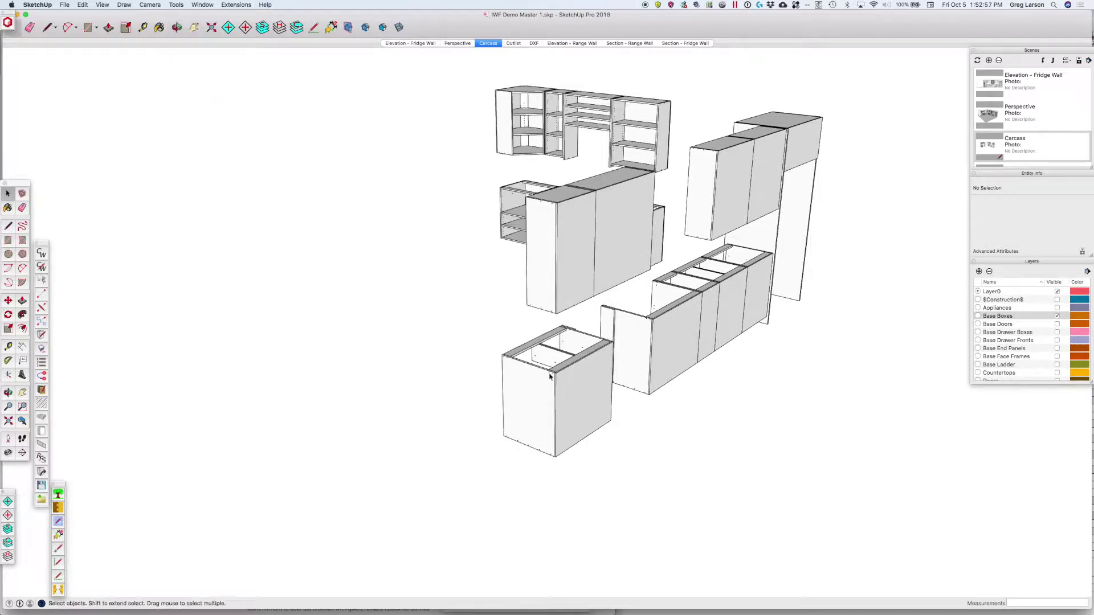
right_click(550, 376)
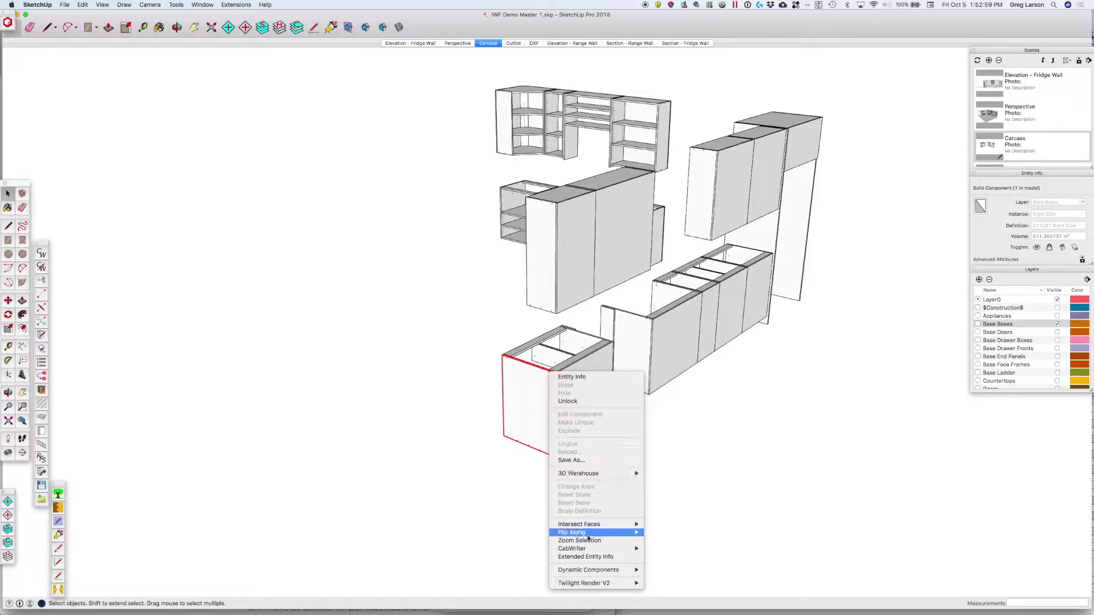
mouse_move(588, 551)
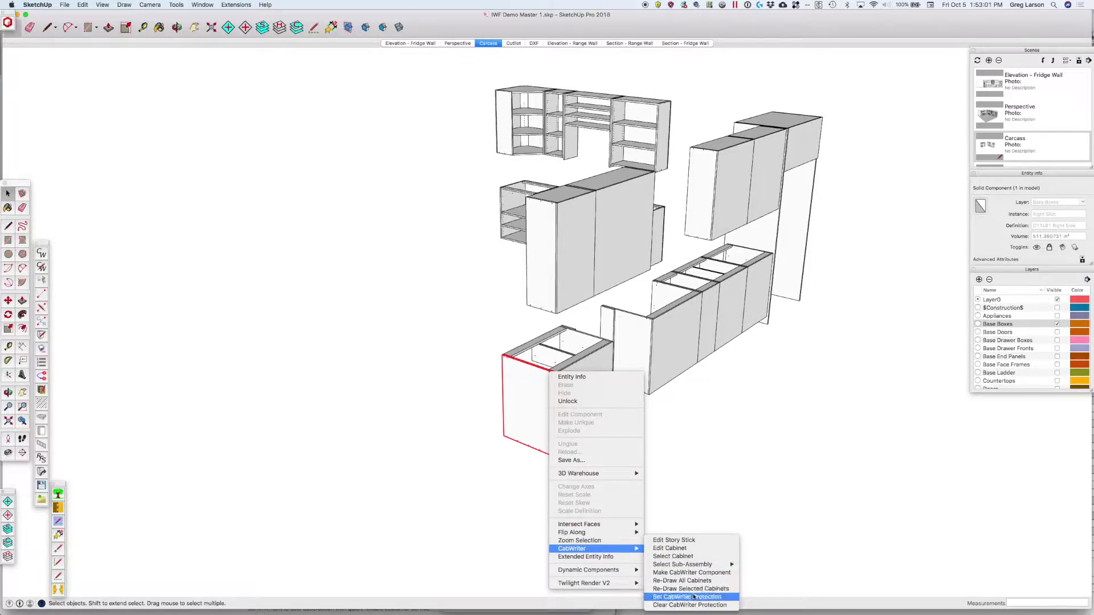
click(693, 590)
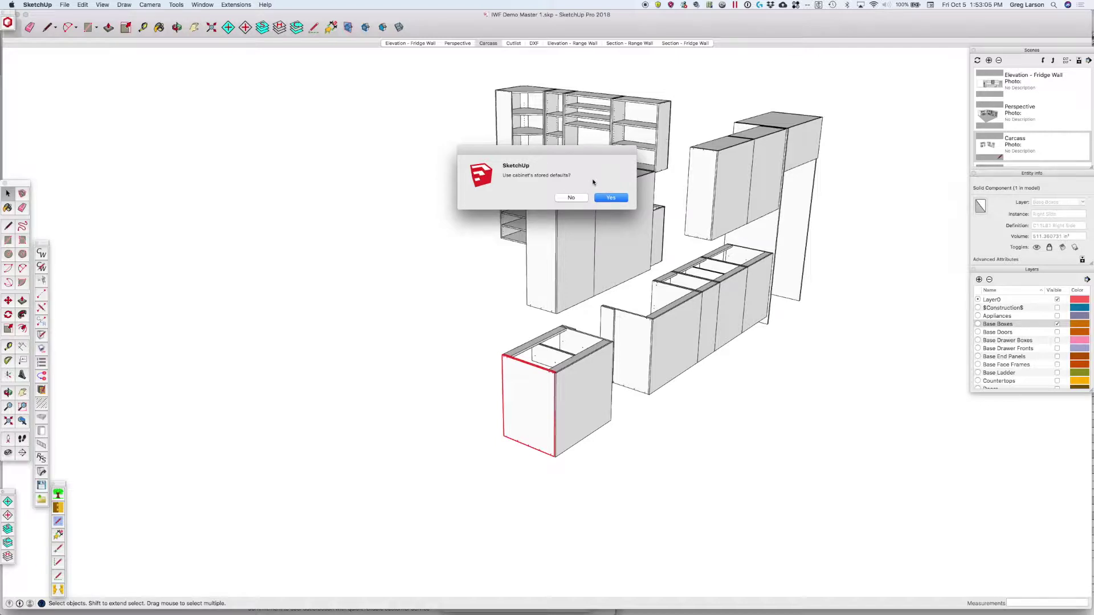
click(572, 198)
click(623, 197)
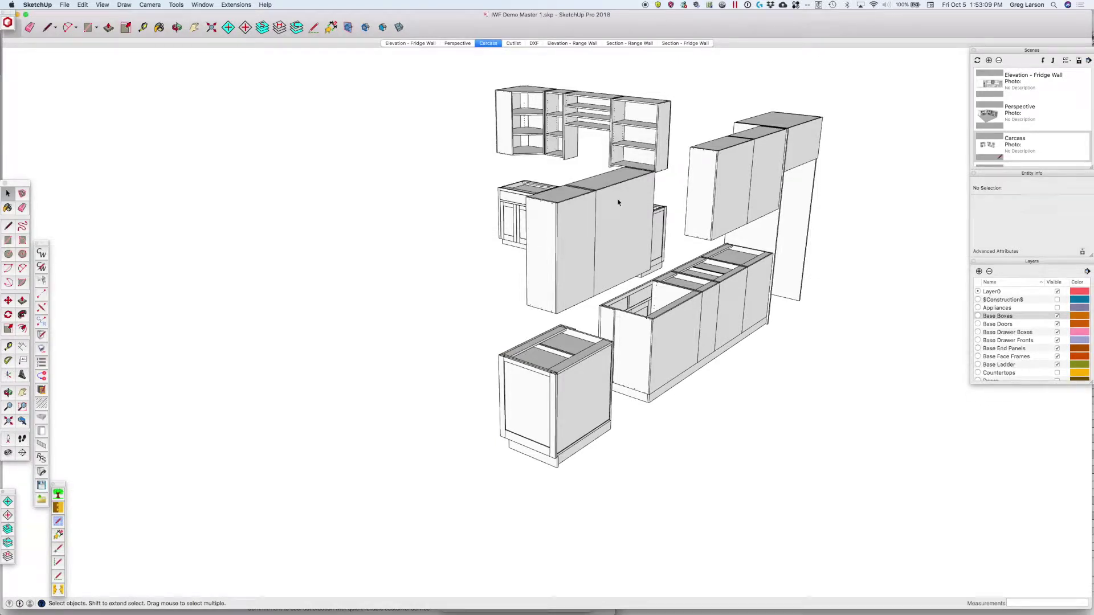
- Restore the Carcass scene and examine the end base cabinet's inset back and the groove at its rear top corner
click(482, 44)
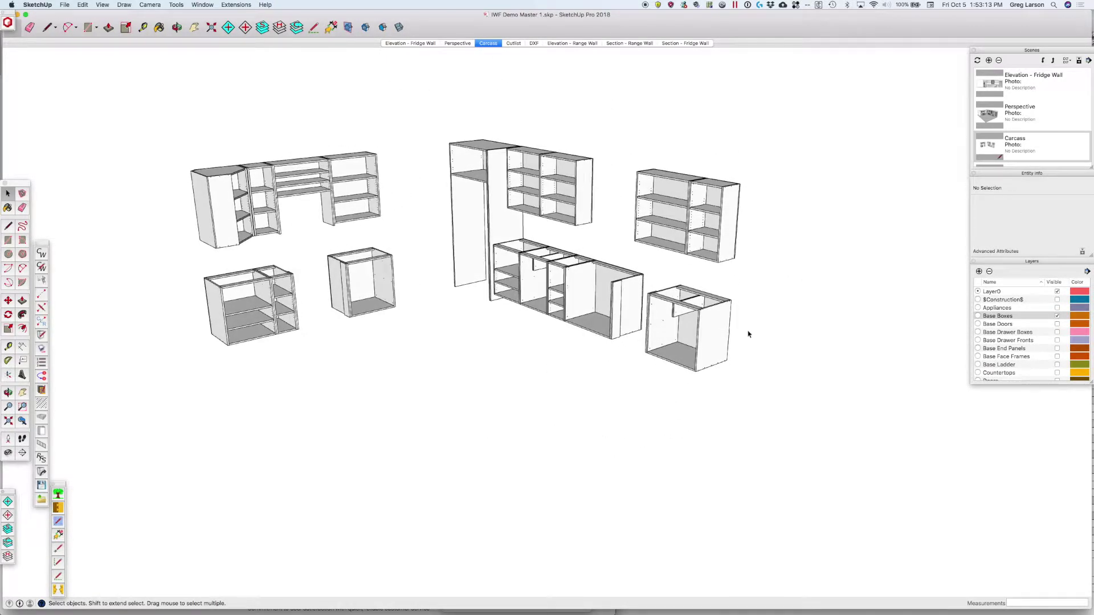
key(o)
drag(759, 316, 336, 373)
scroll(542, 365, up, 5)
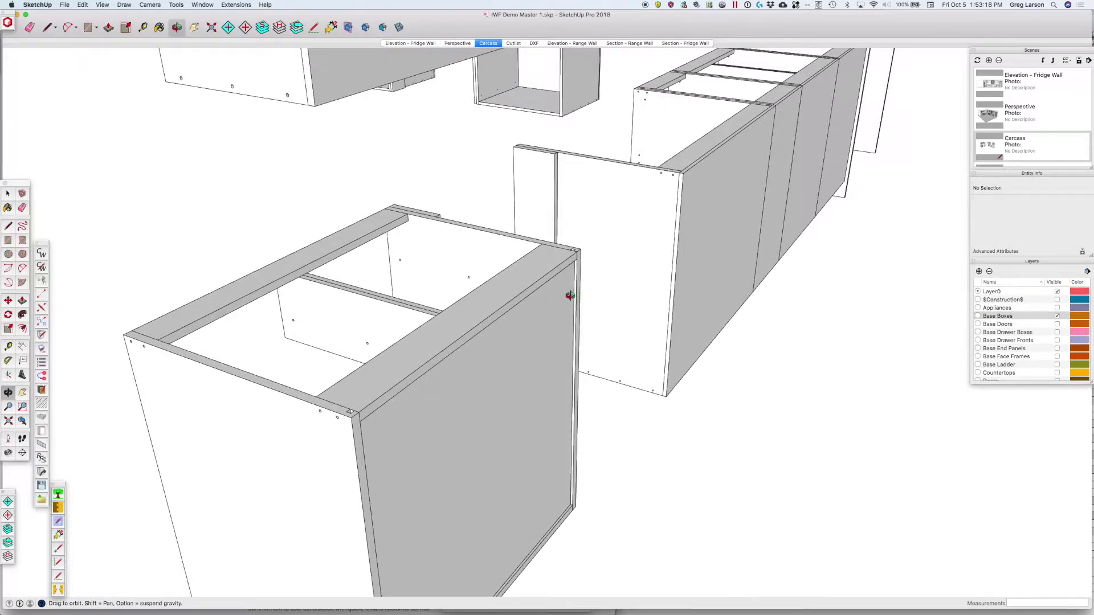
scroll(570, 295, down, 3)
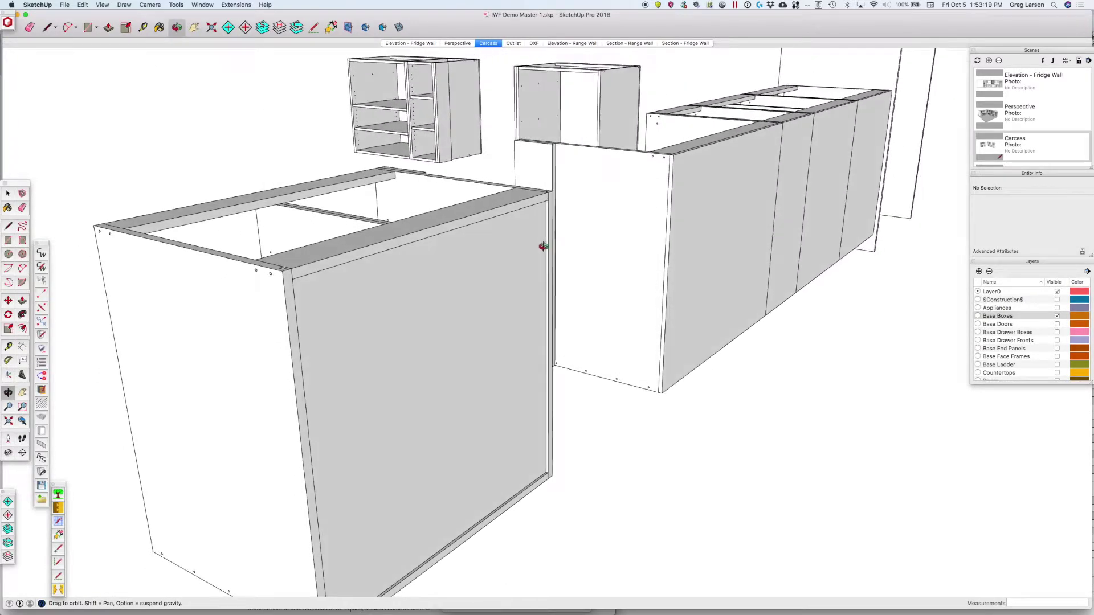
scroll(544, 246, up, 8)
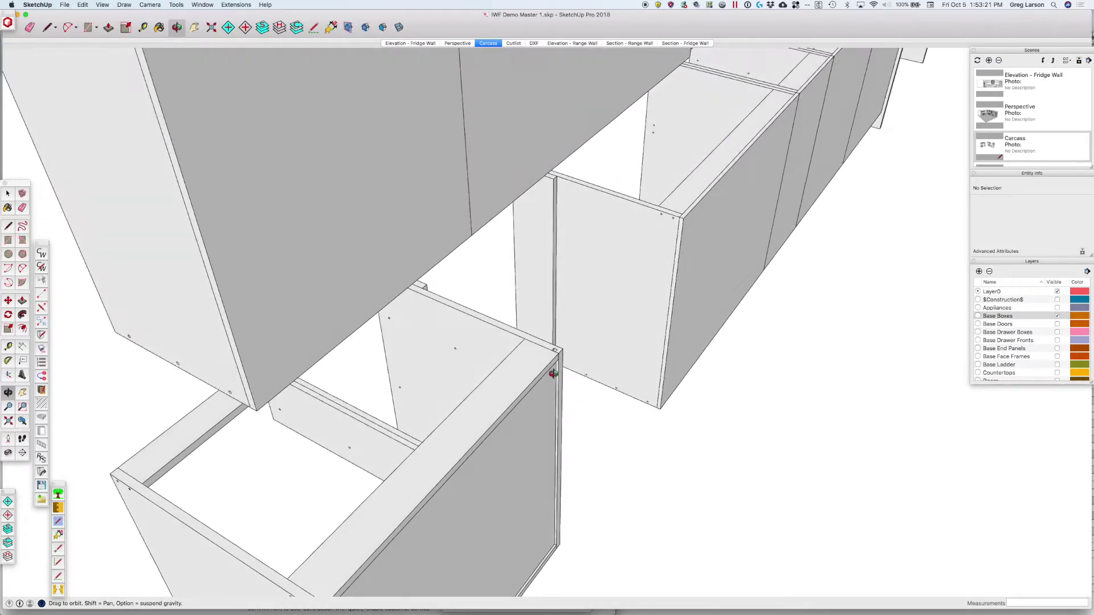
scroll(549, 376, down, 3)
scroll(550, 365, up, 8)
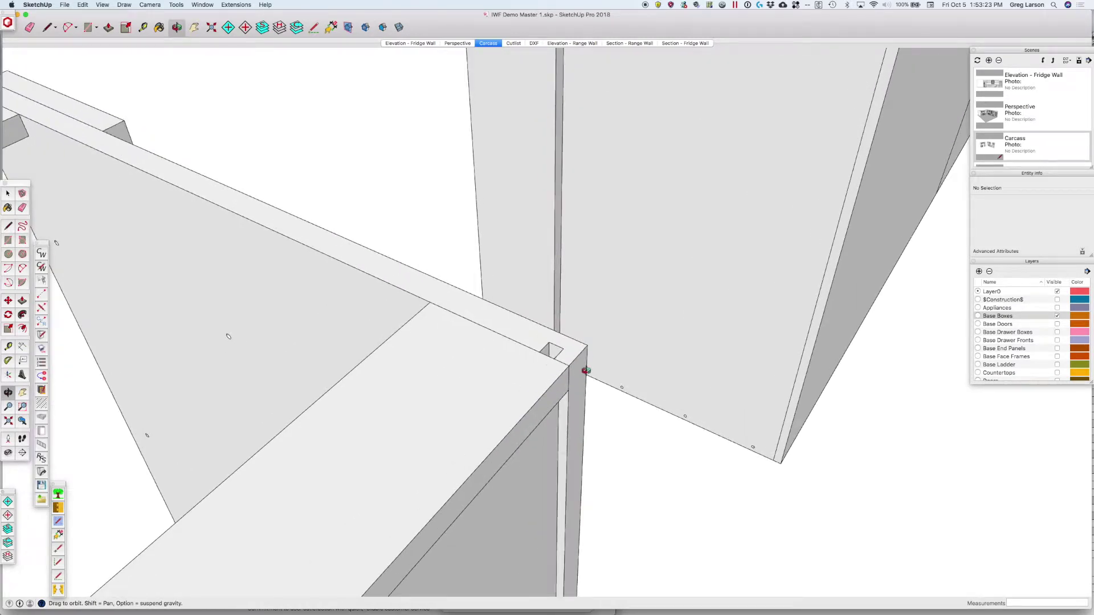
- Measure the distance from the groove notch in the side panel's top to the cabinet's rear edge
key(t)
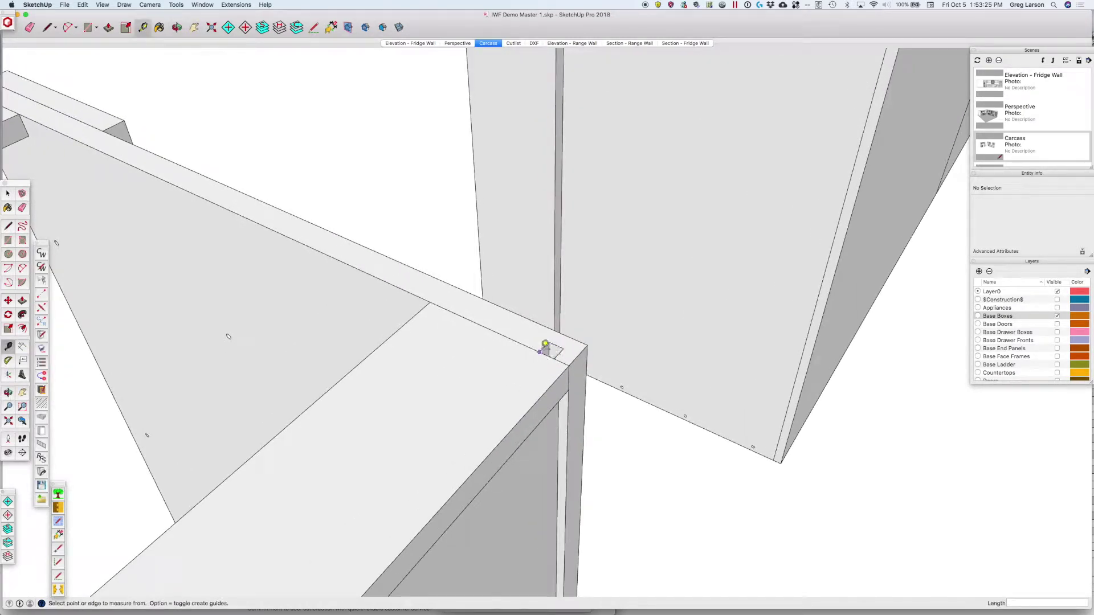
click(545, 344)
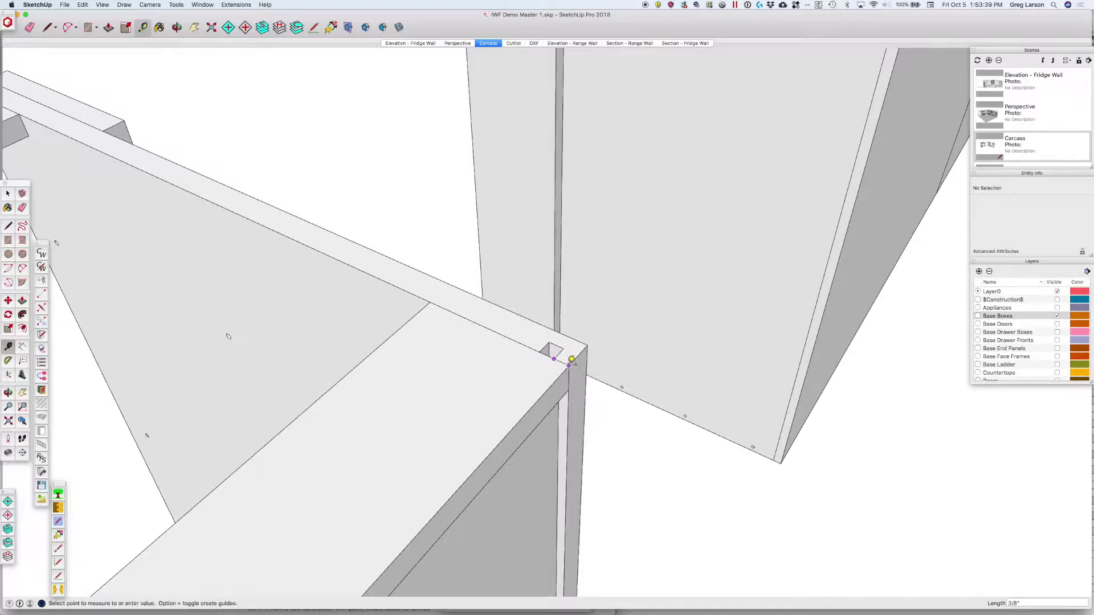
click(571, 360)
- Unlock the end base cabinet's back panel and check it in component editing before returning to the whole model
scroll(534, 361, down, 1)
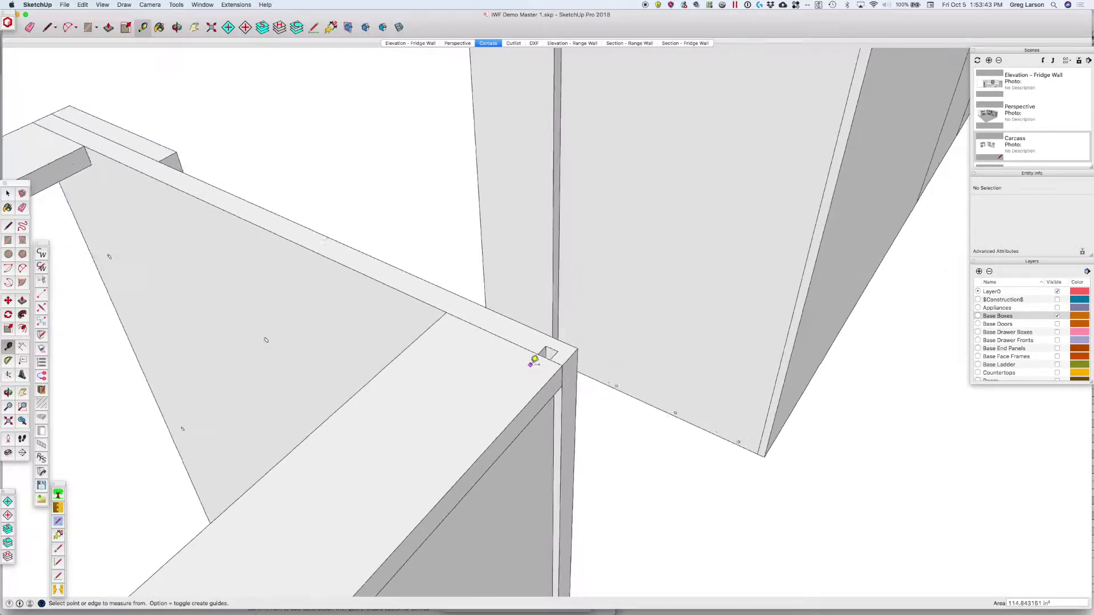
scroll(534, 361, down, 2)
scroll(533, 384, down, 1)
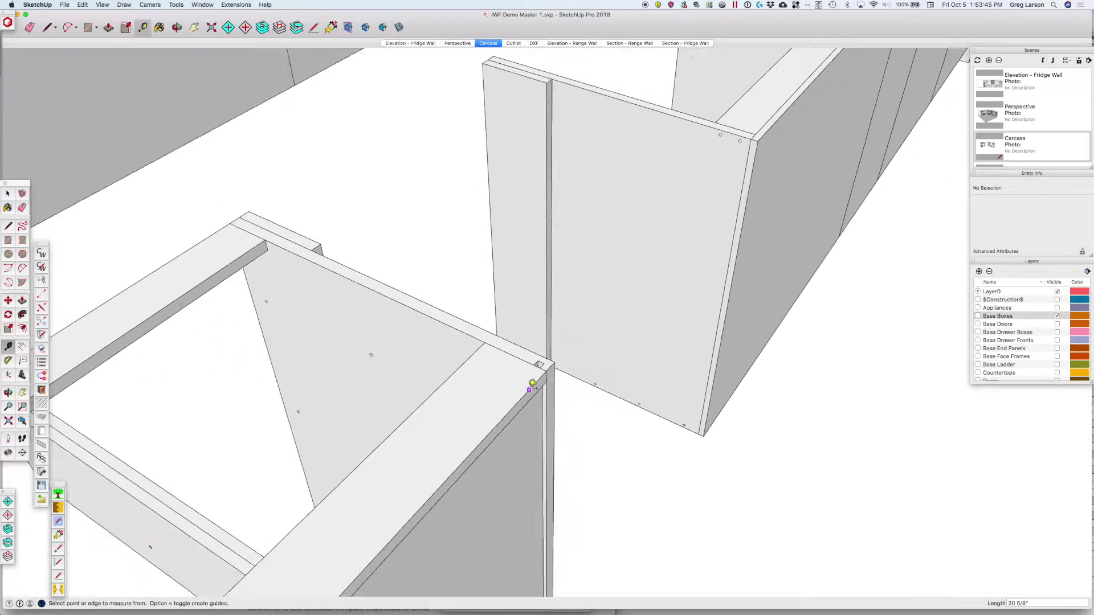
scroll(532, 385, down, 2)
middle_drag(532, 384, 524, 422)
drag(531, 461, 429, 491)
scroll(472, 387, up, 4)
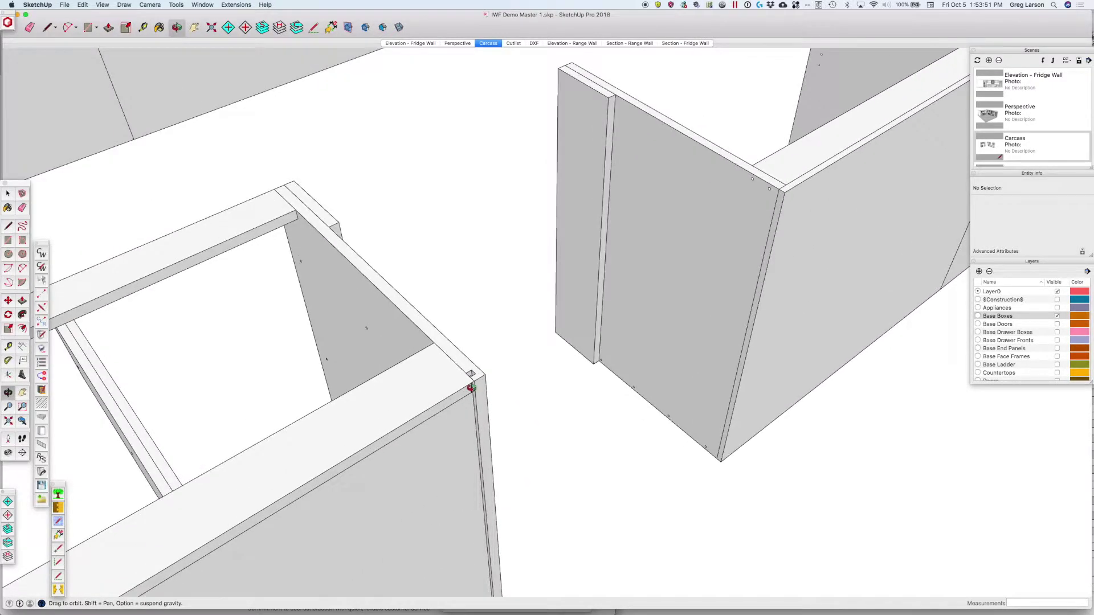
scroll(472, 388, down, 2)
key(space)
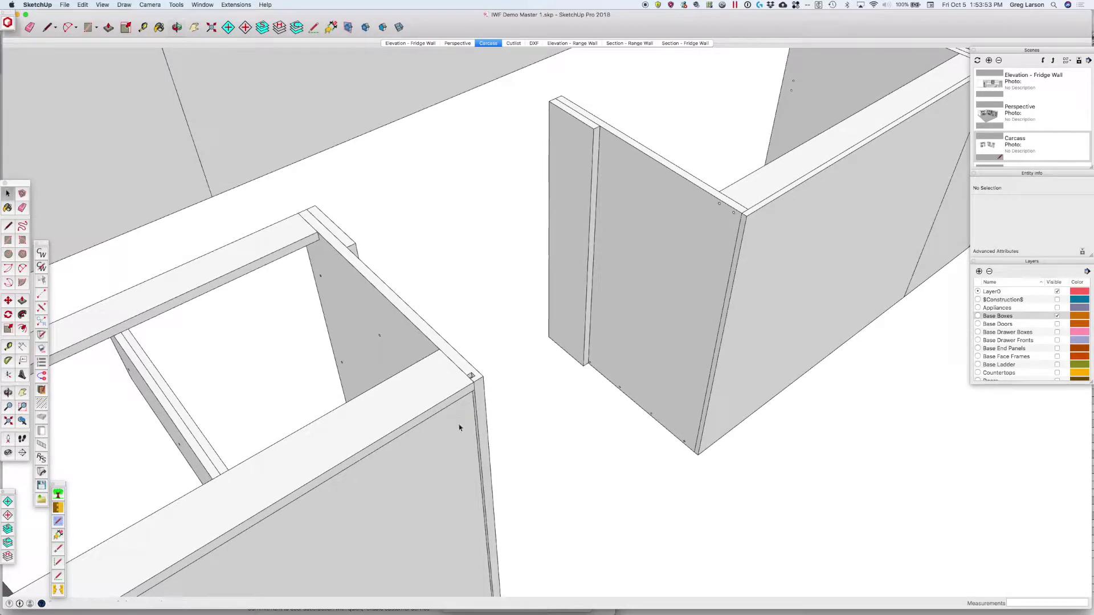
click(449, 441)
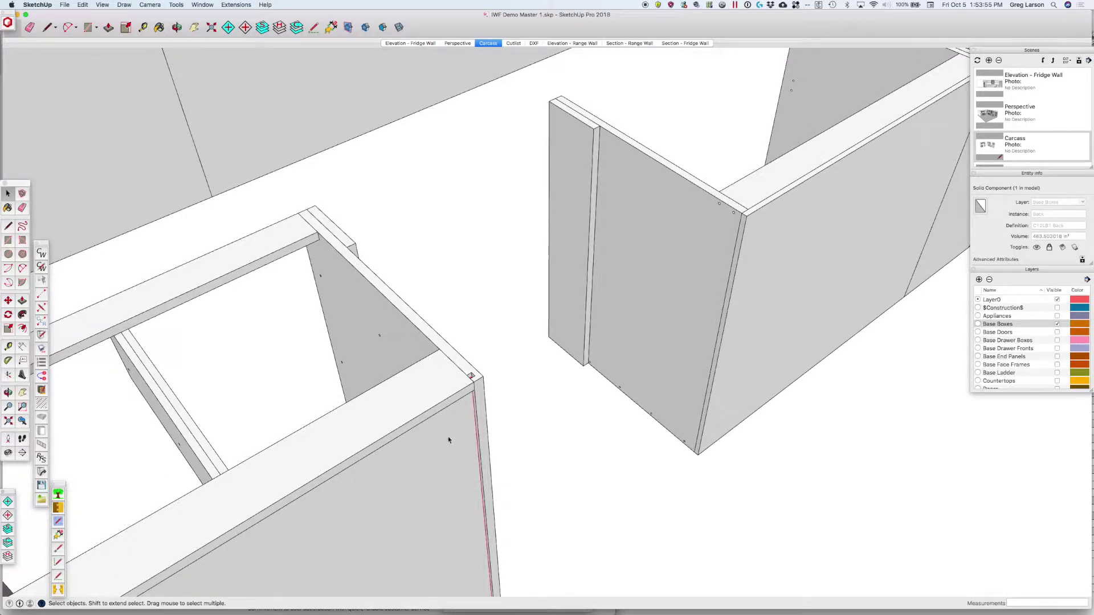
right_click(449, 441)
click(458, 420)
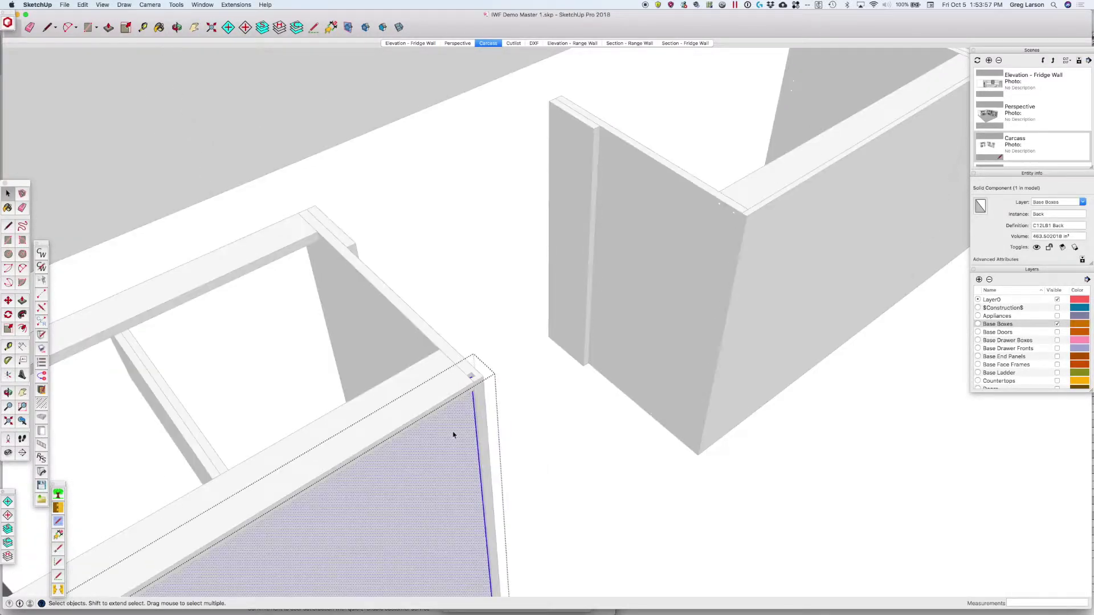
click(453, 435)
click(513, 383)
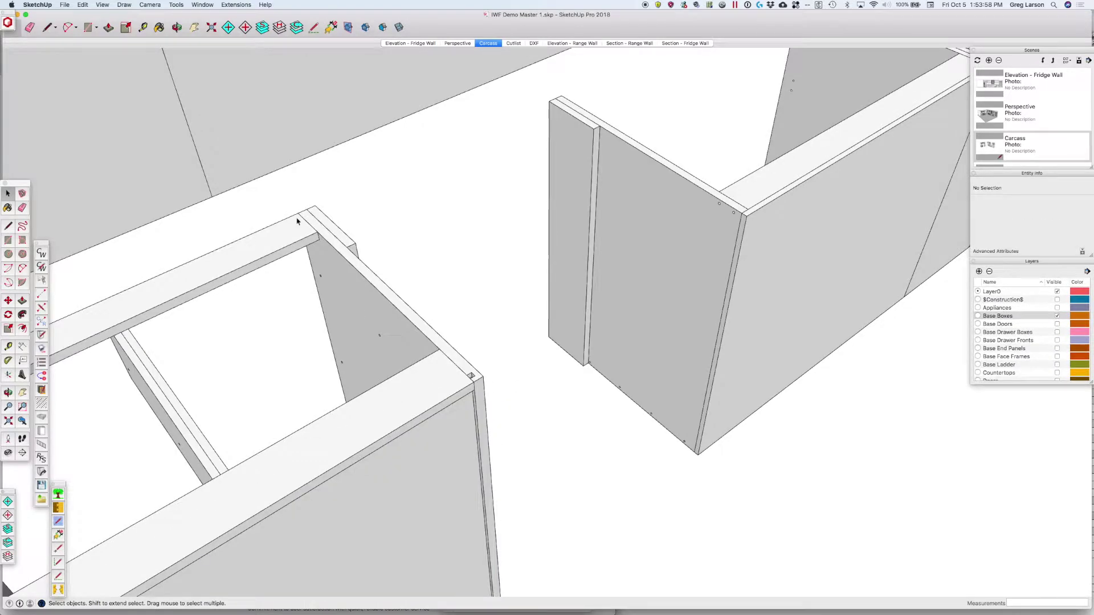
- Enable Hide Rest of Model for component editing and open the back panel to inspect its stepped edge
click(113, 4)
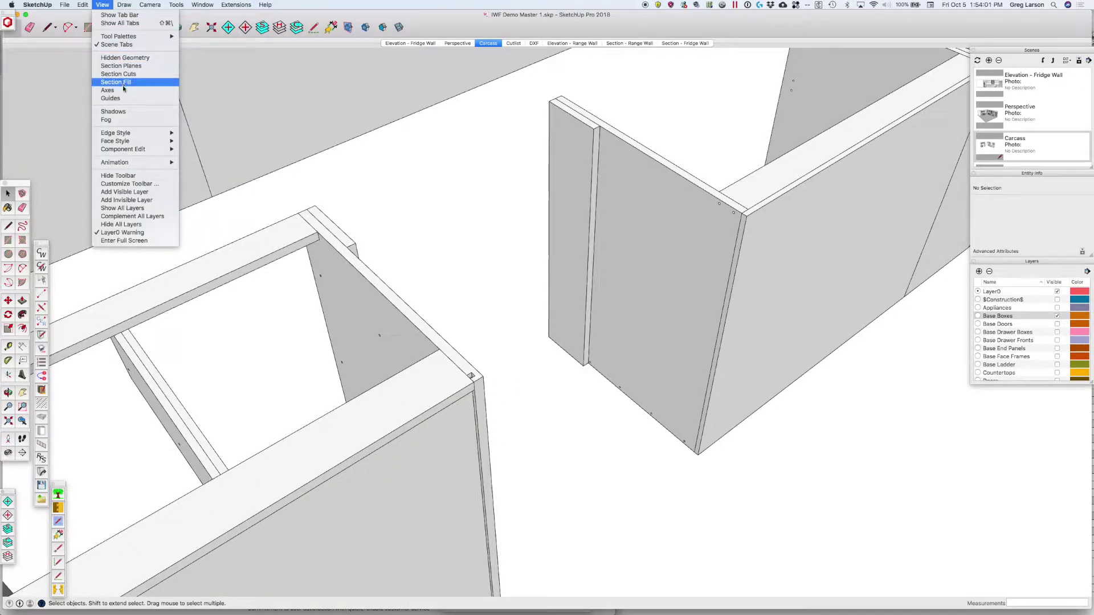
mouse_move(131, 150)
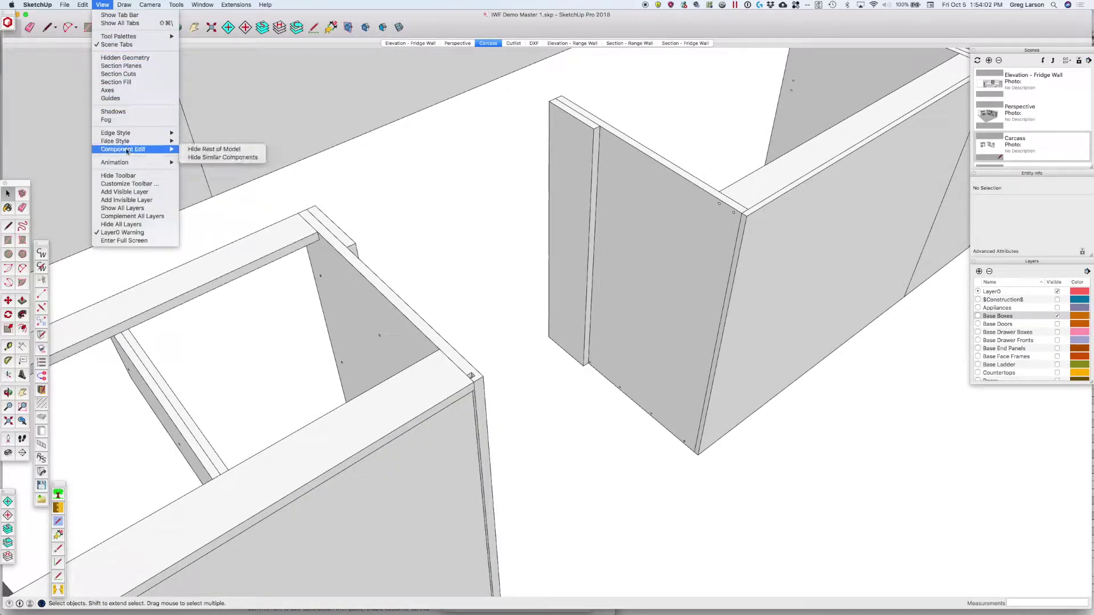
click(203, 151)
double_click(468, 409)
scroll(474, 393, up, 5)
middle_drag(526, 411, 566, 387)
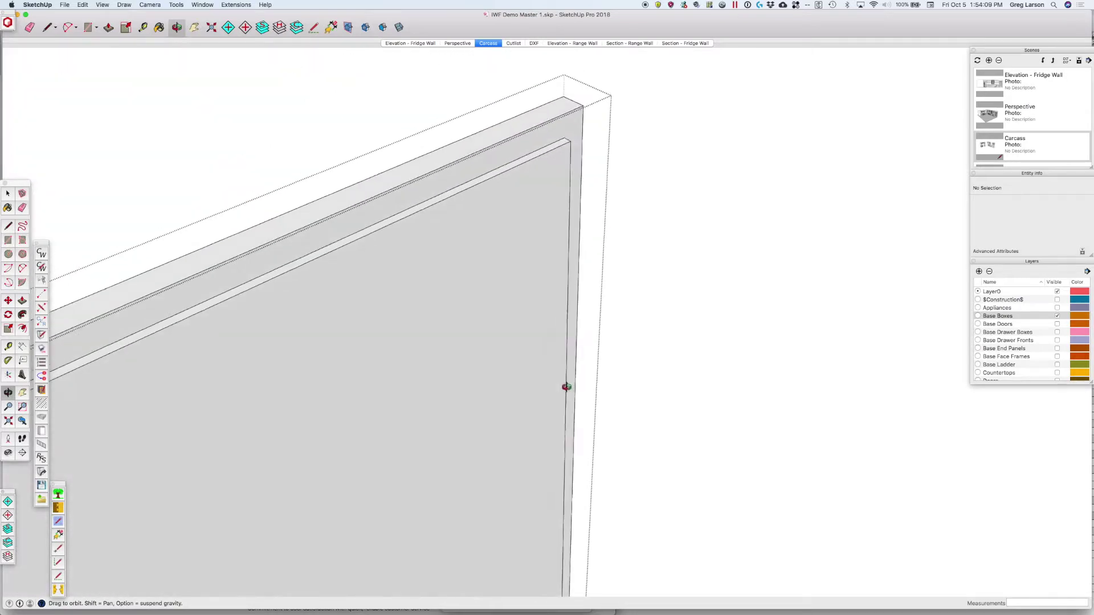
- Measure the step from the raised face's upper corner to the top edge of the isolated back panel
scroll(566, 387, down, 6)
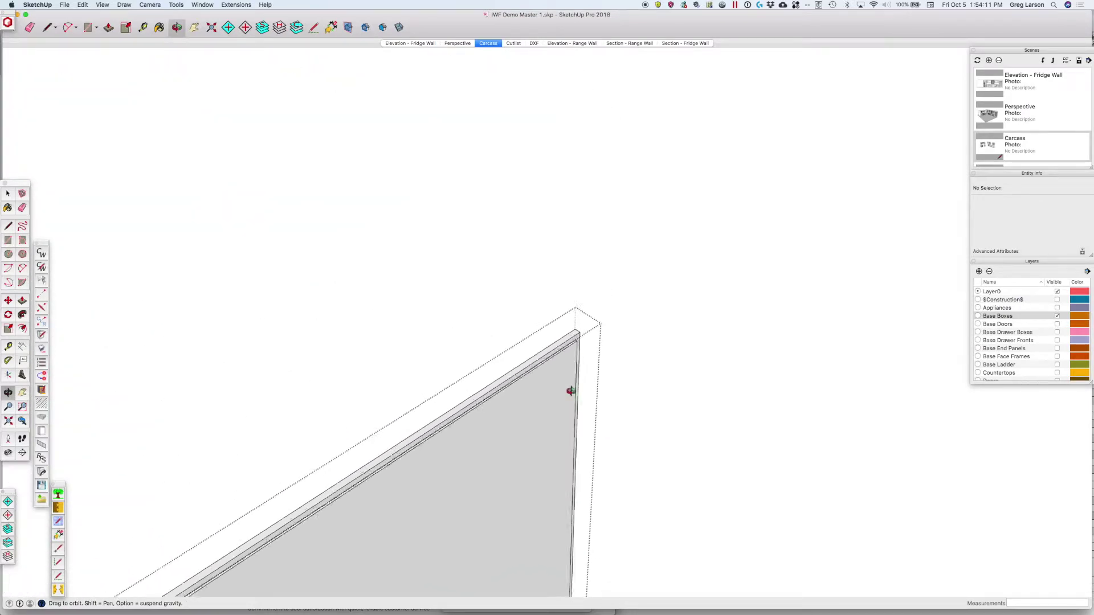
scroll(571, 391, down, 5)
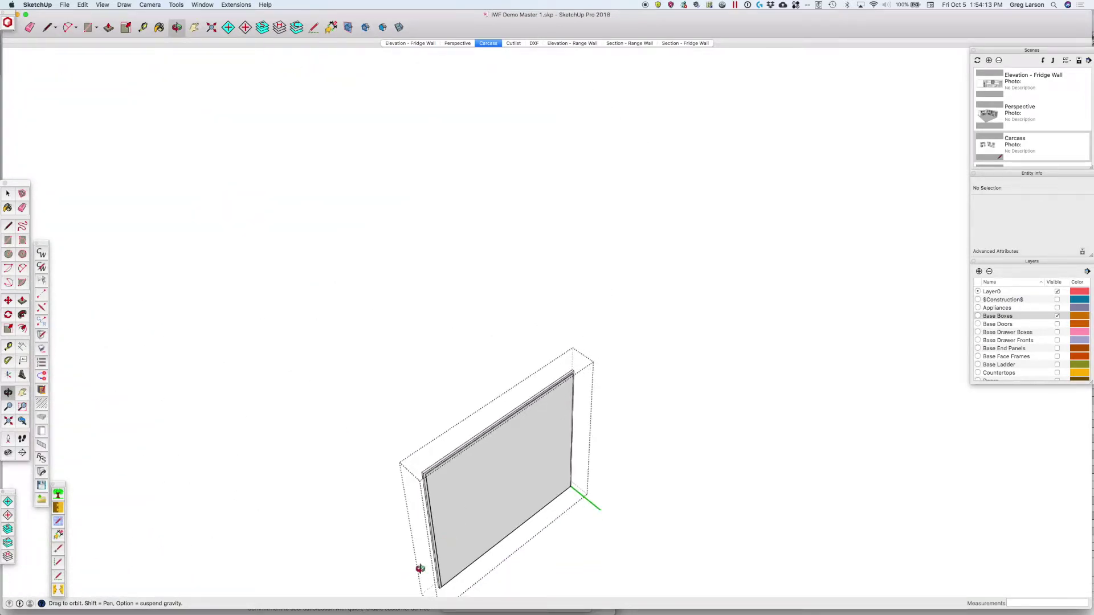
scroll(420, 569, up, 5)
key(t)
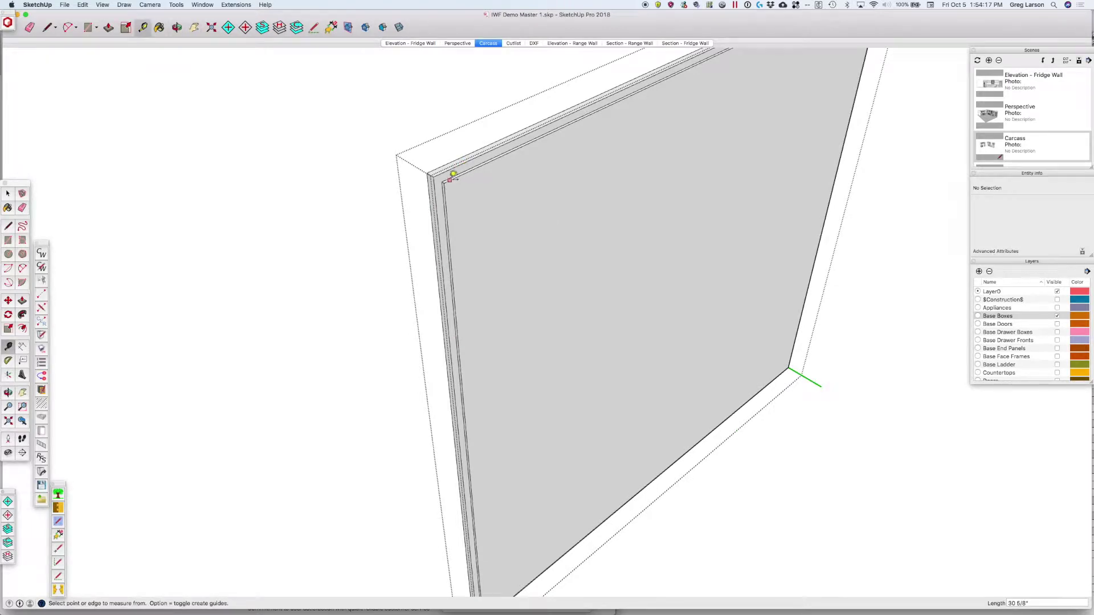
click(447, 176)
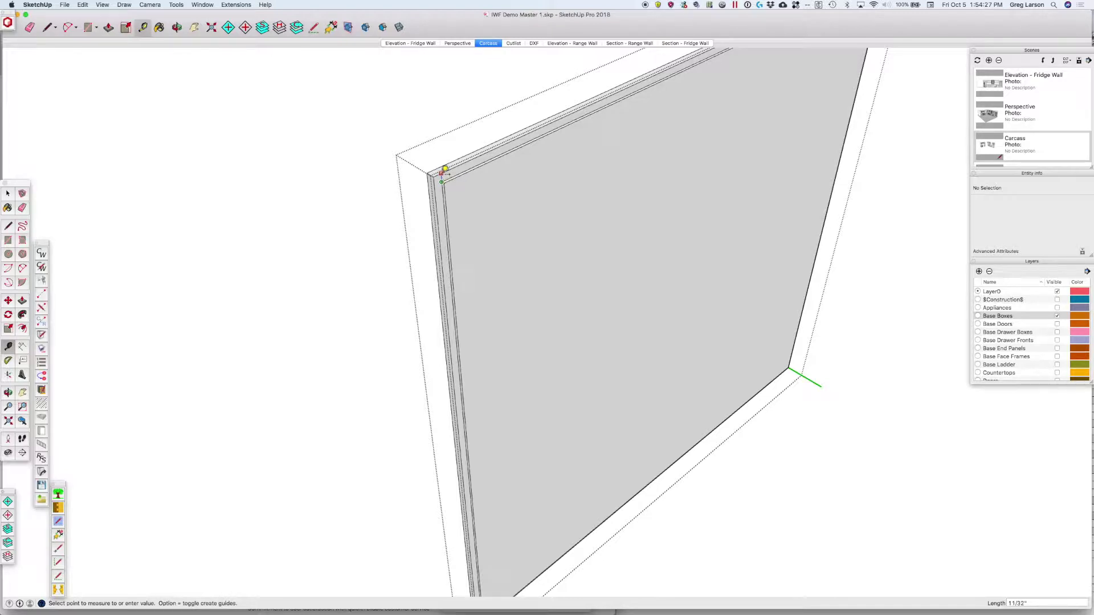
click(445, 169)
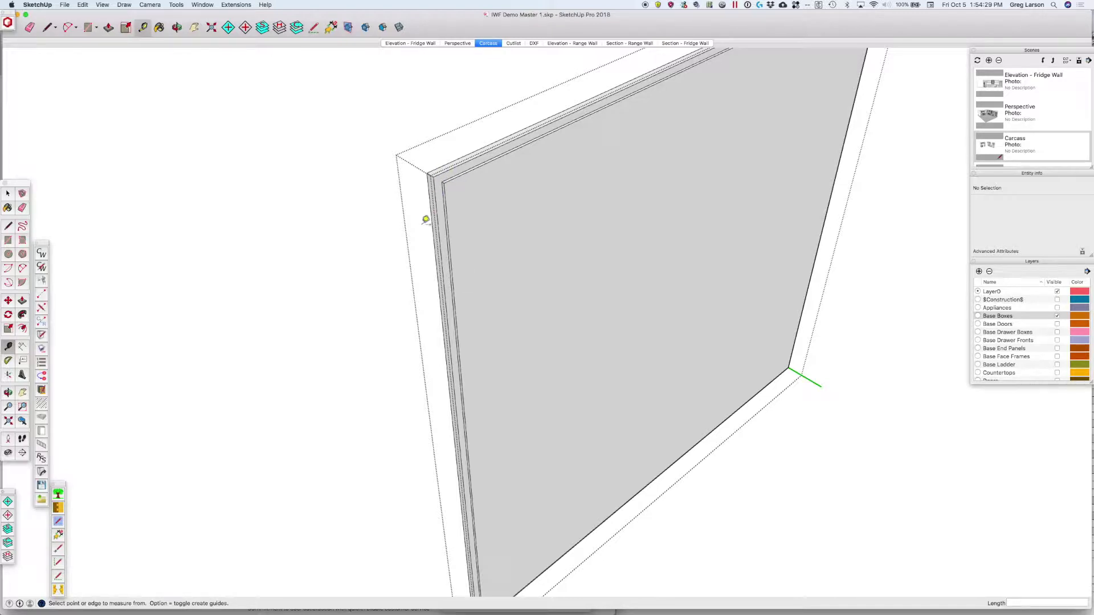
- Measure the width of the back panel's raised face between its upper corners, and leave component editing
scroll(378, 274, down, 2)
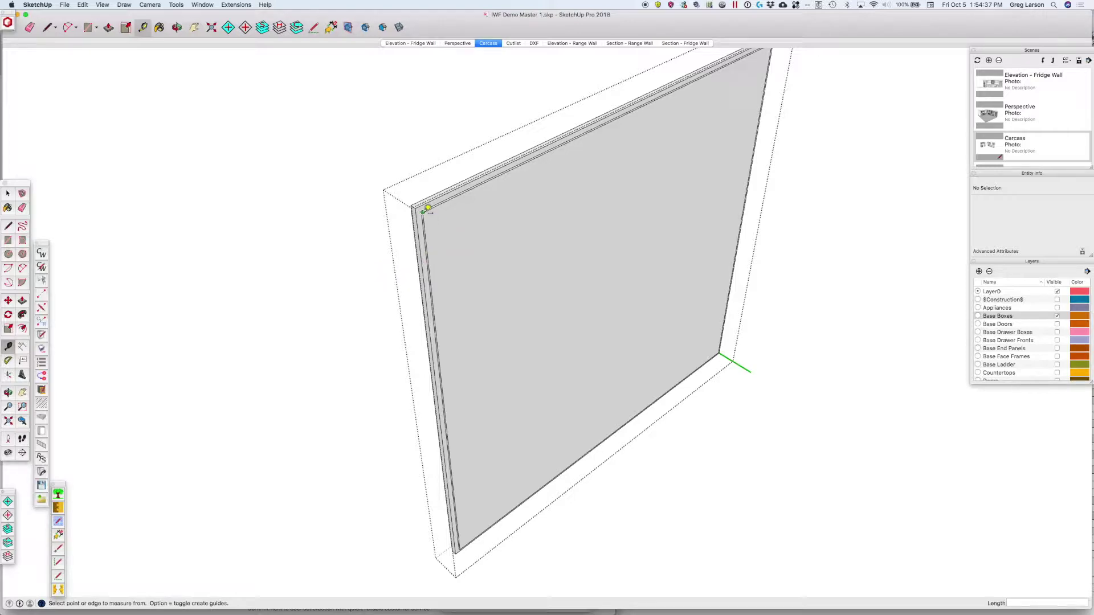
scroll(428, 211, down, 1)
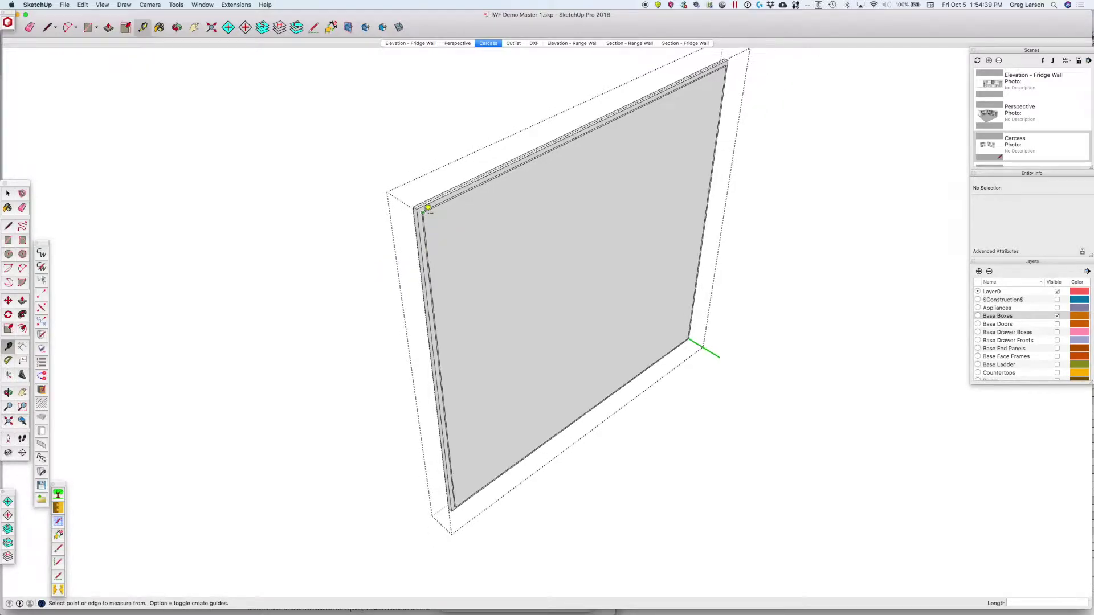
click(424, 211)
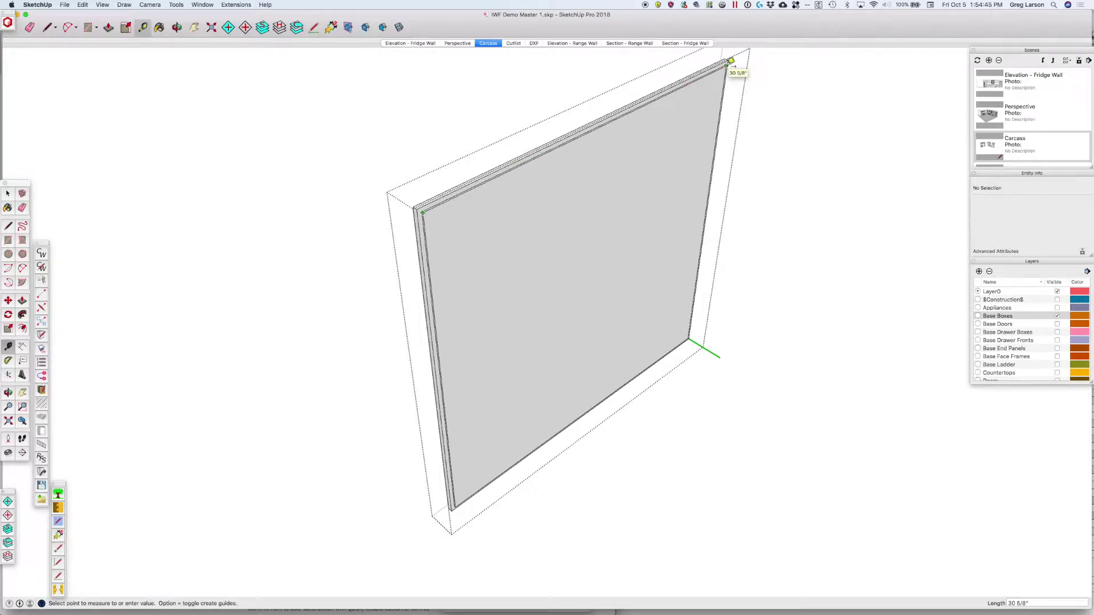
key(space)
click(482, 149)
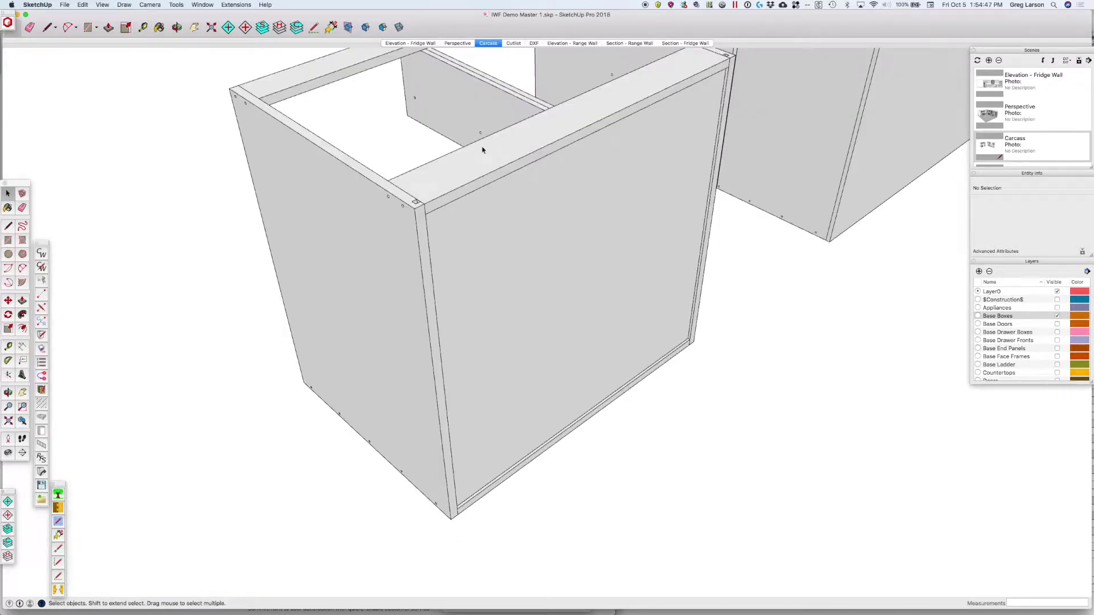
- Measure the inside width between the end base cabinet's side panels along the rear top stretcher
key(t)
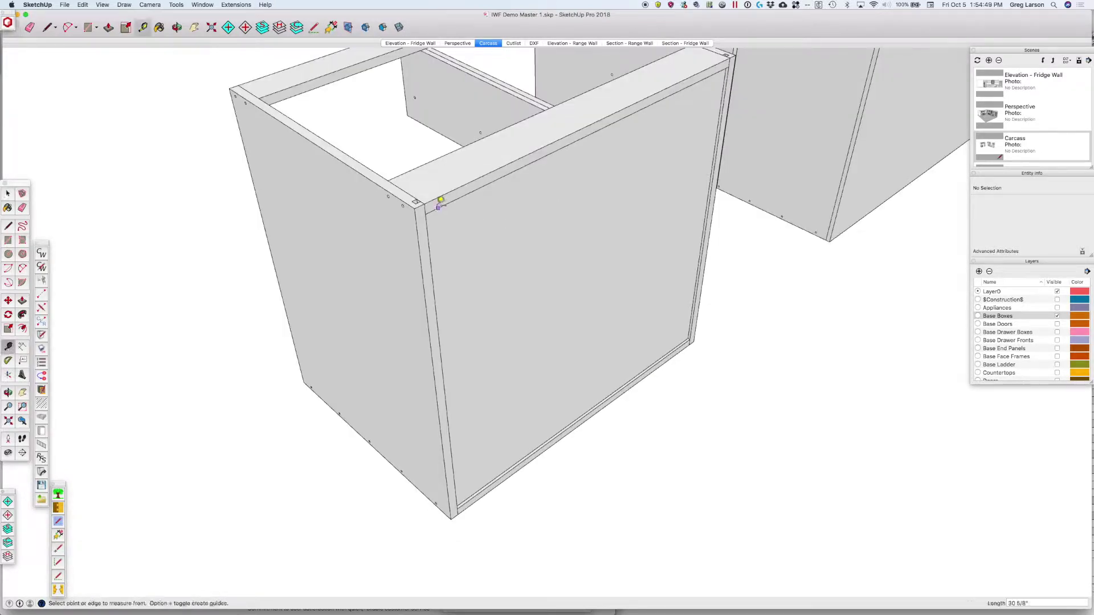
click(424, 203)
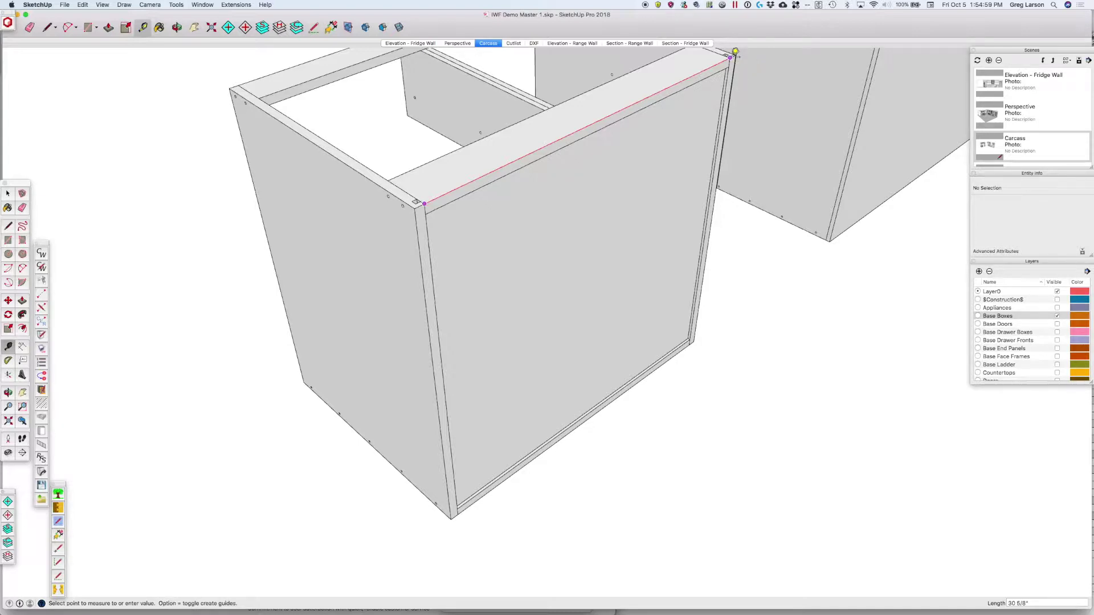
click(664, 140)
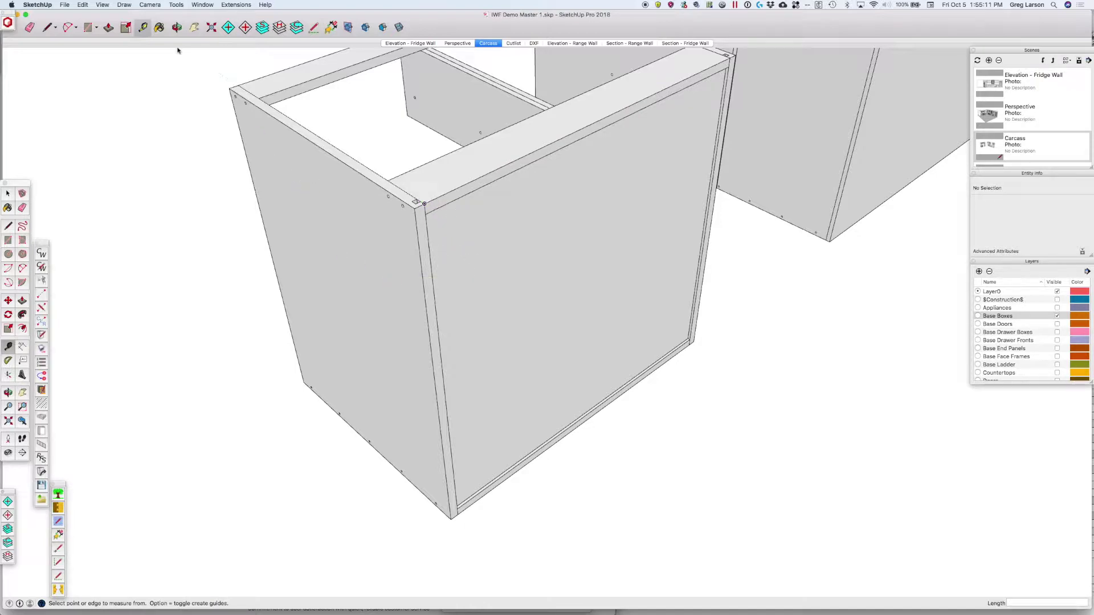
- In the CabWriter carcass settings, set the back attachment method to Inset Sides Only and edit the carcass groove width
click(42, 266)
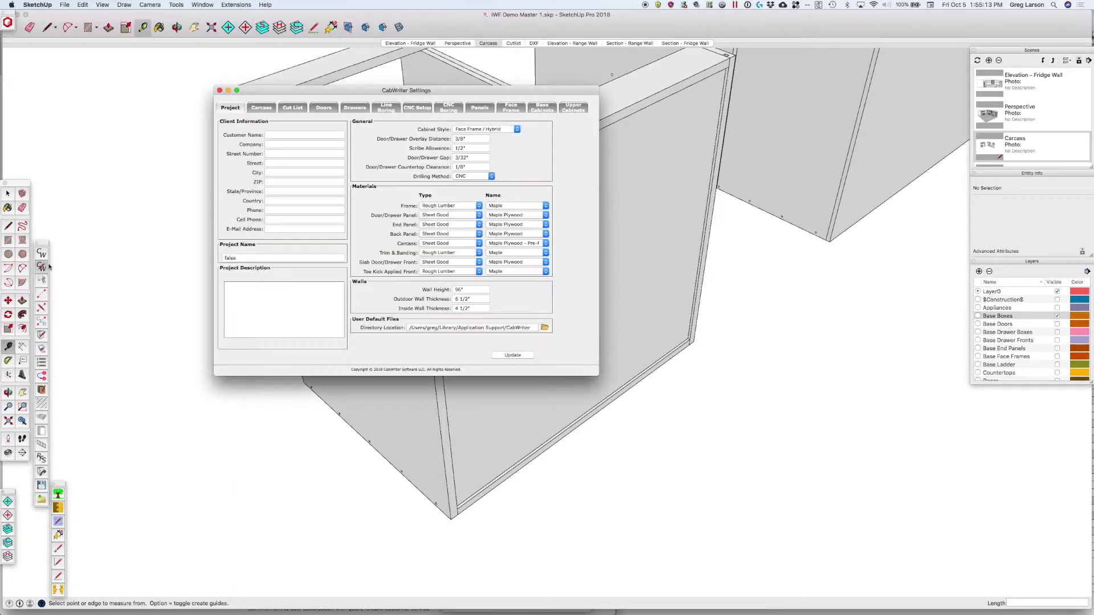
click(261, 108)
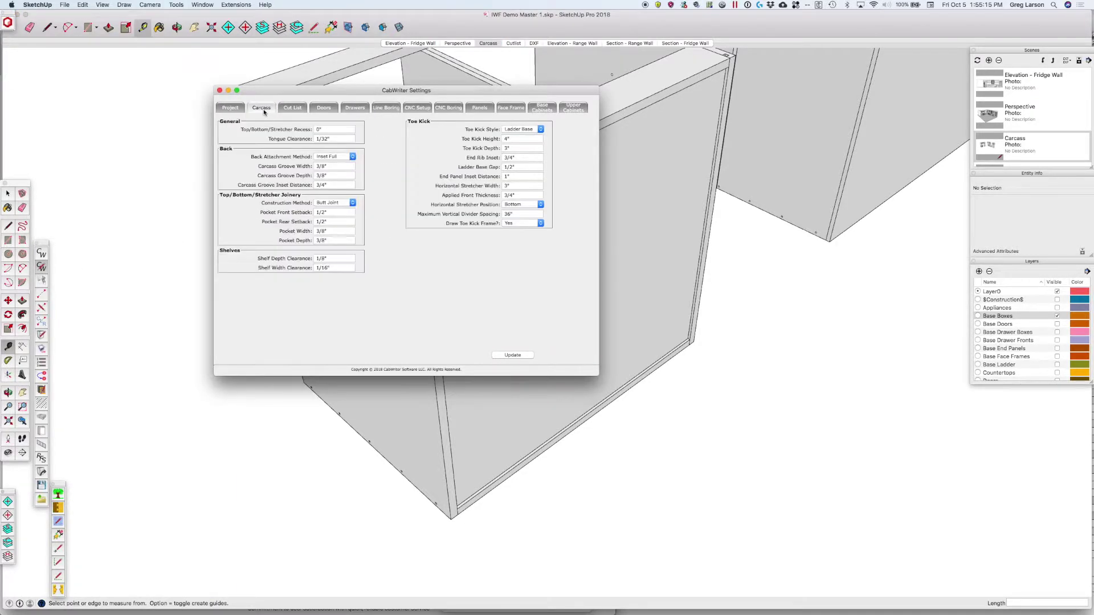
click(343, 157)
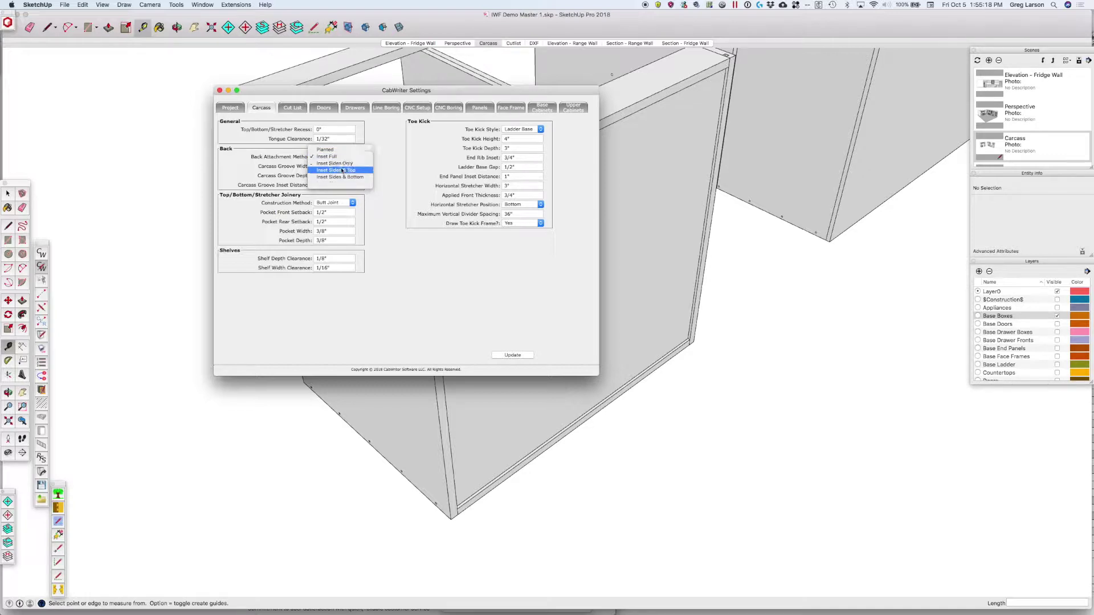
click(336, 164)
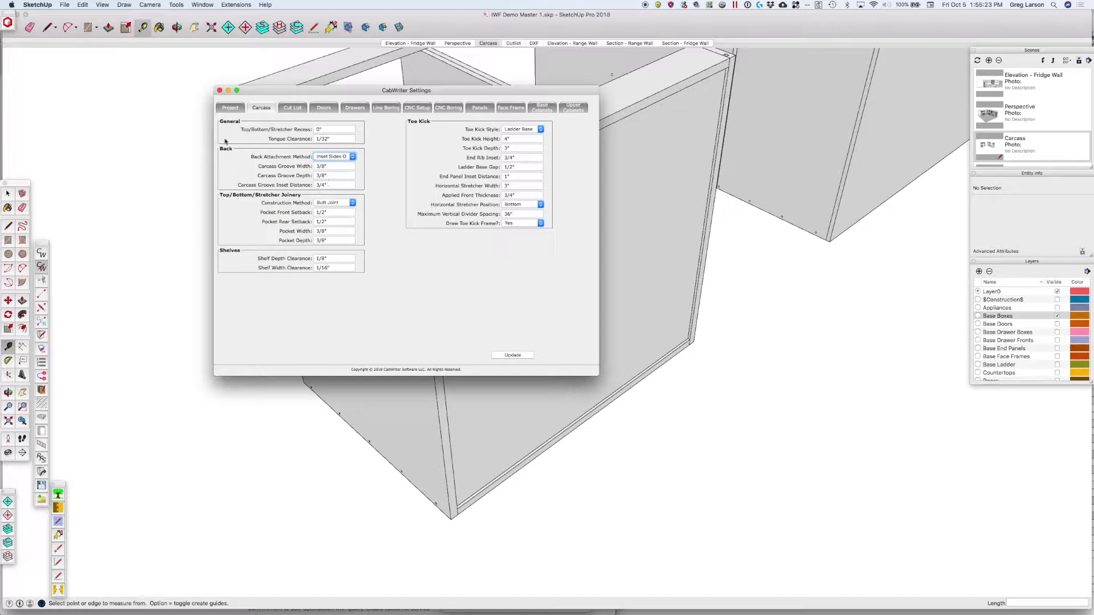
click(316, 167)
text(1)
click(322, 176)
click(219, 90)
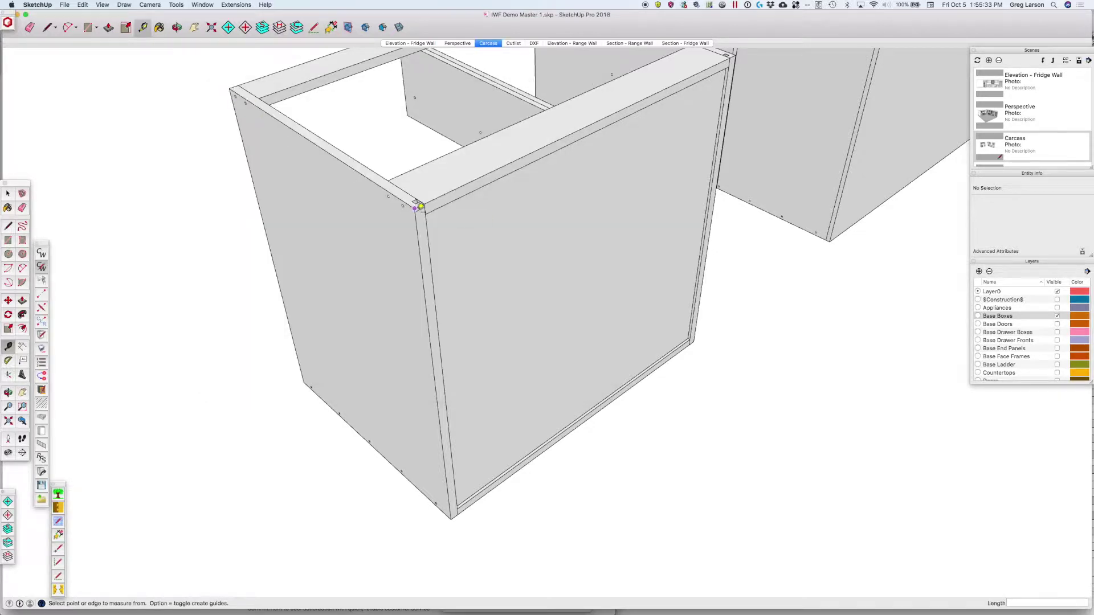
- Re-draw the end base cabinet with the new settings instead of its stored defaults and dismiss the completion message
key(space)
click(416, 212)
right_click(418, 214)
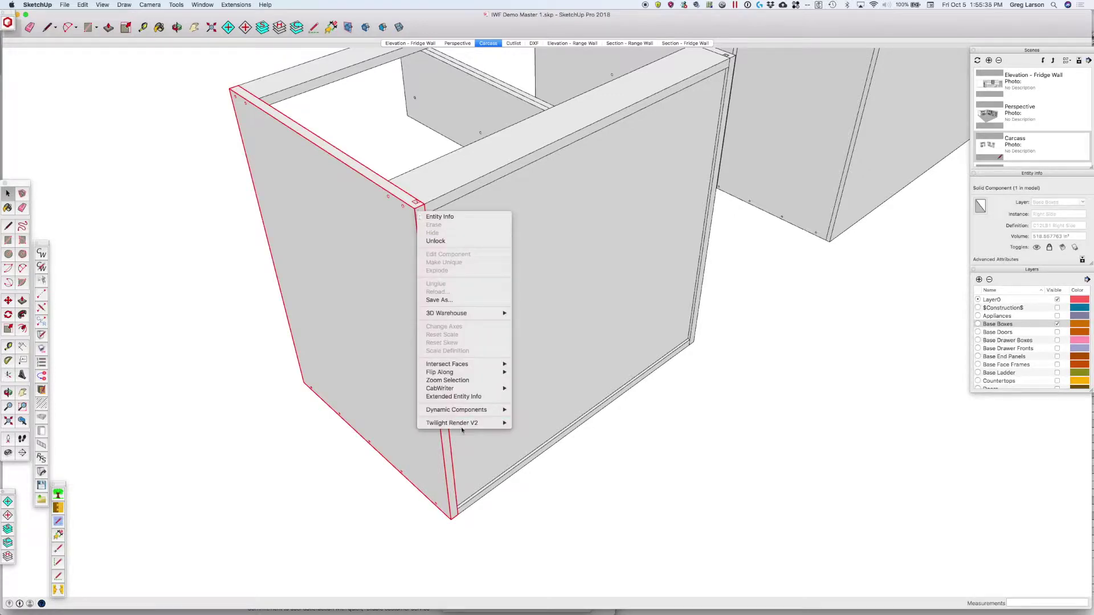
mouse_move(465, 389)
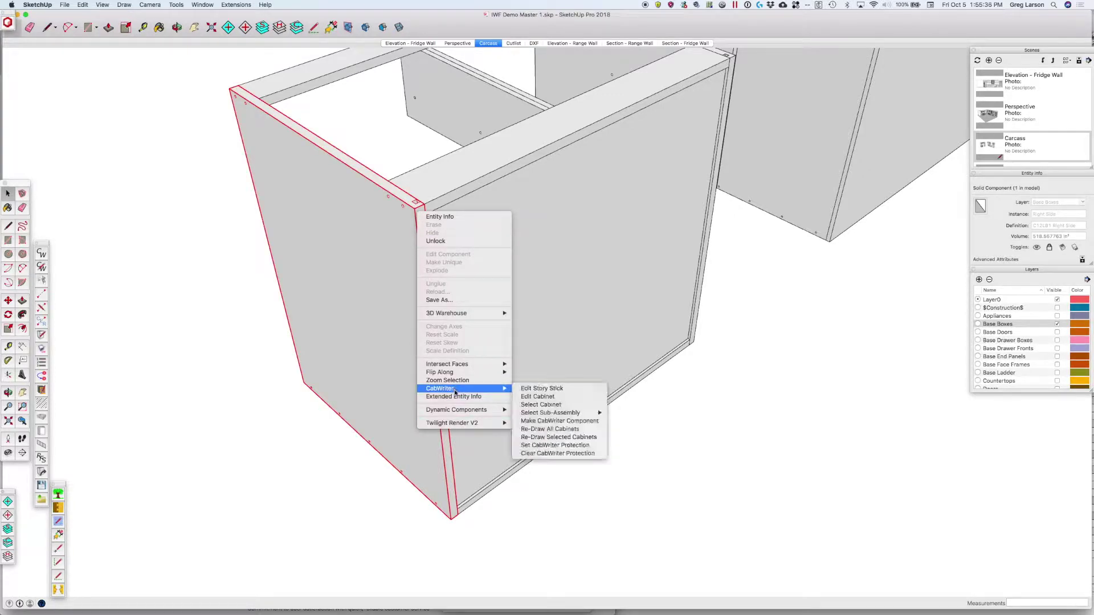
click(580, 445)
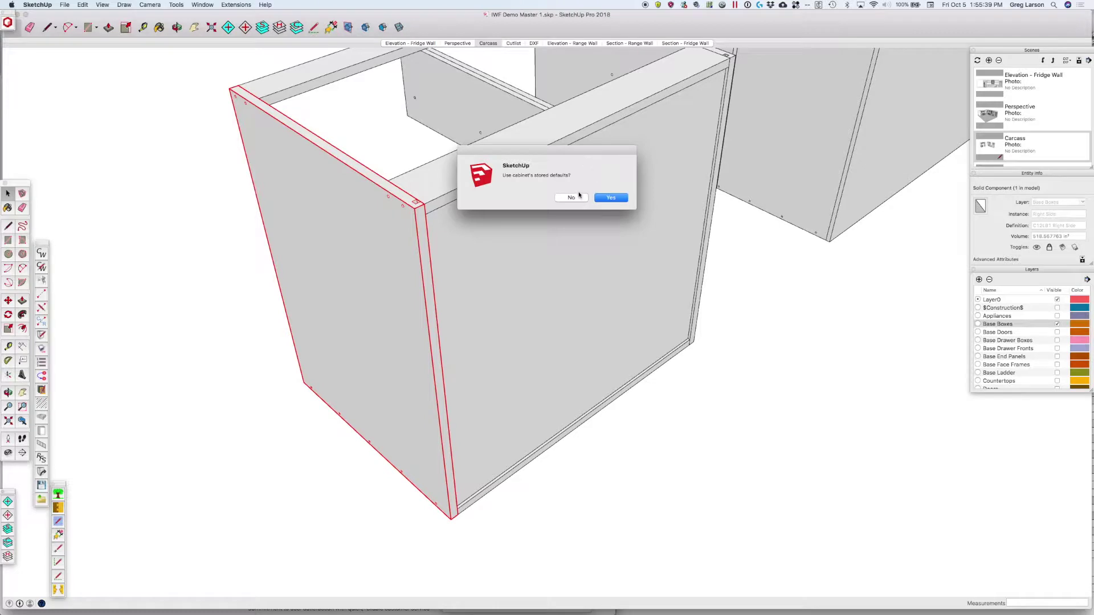
click(578, 197)
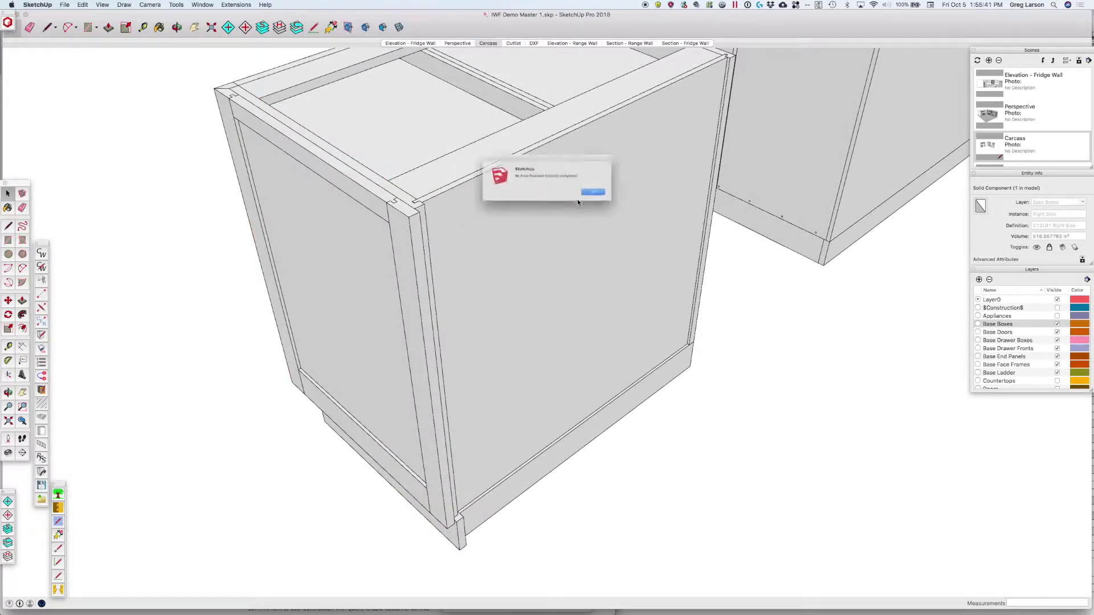
click(605, 200)
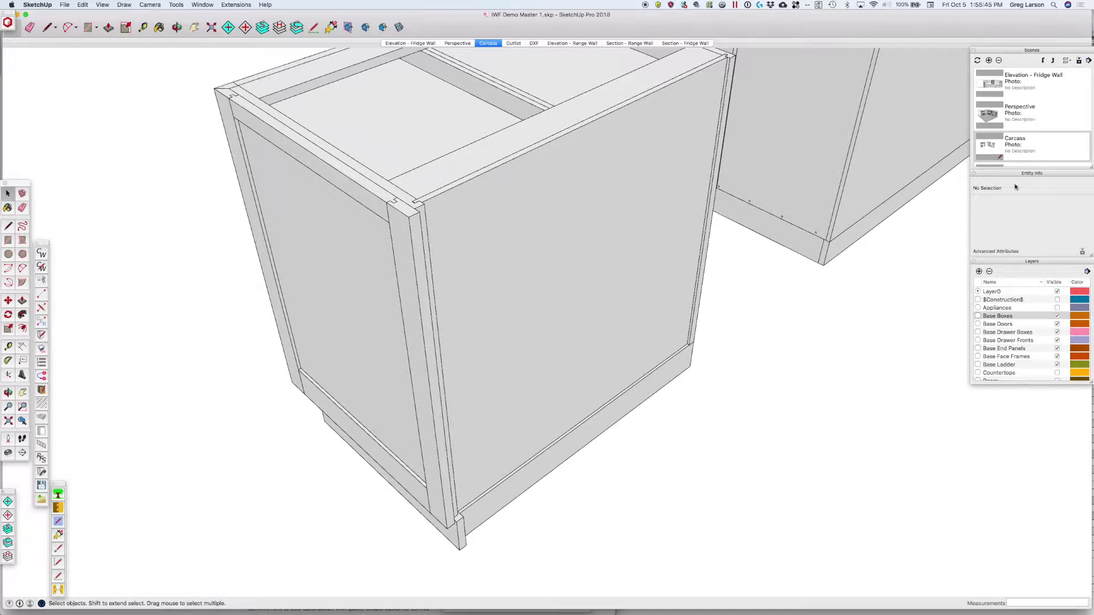
- Restore the Carcass scene and examine the joint between back and side panel at the end base cabinet's rear top corner
click(488, 44)
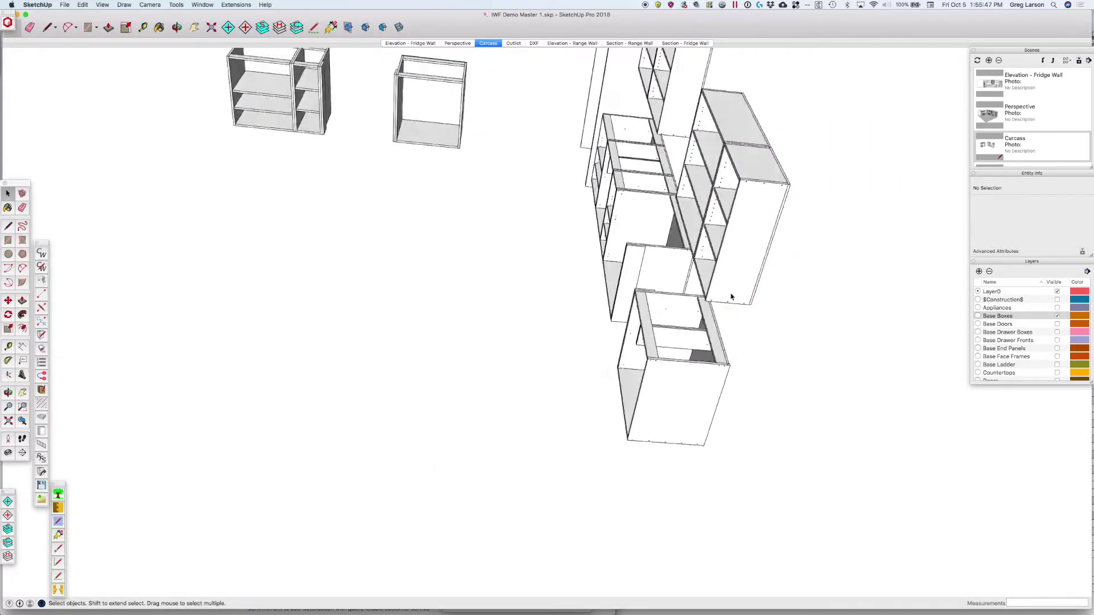
scroll(734, 311, up, 5)
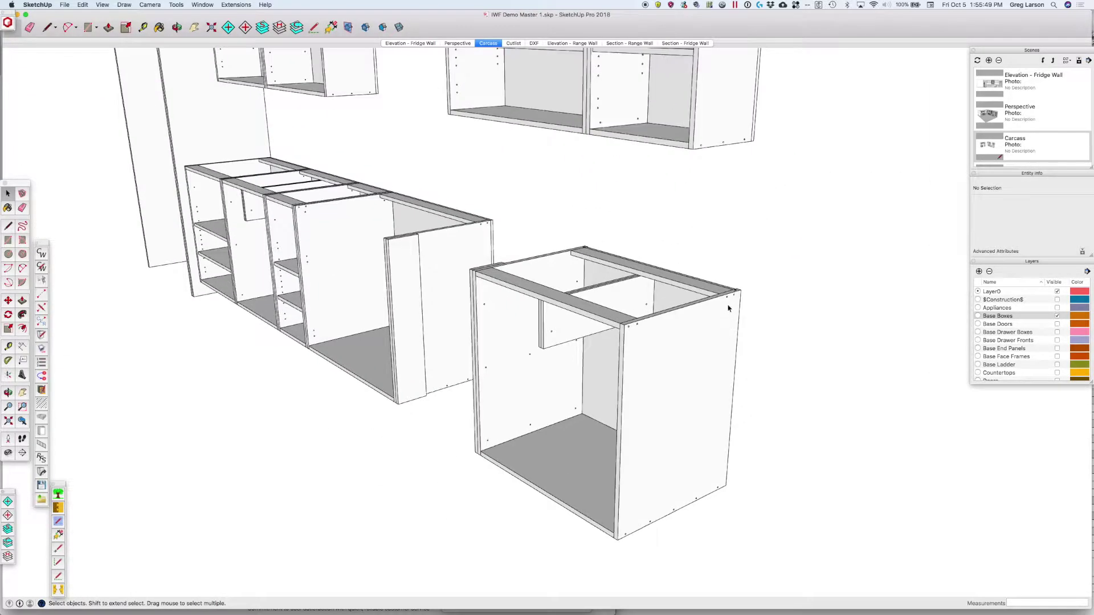
key(o)
drag(791, 315, 322, 420)
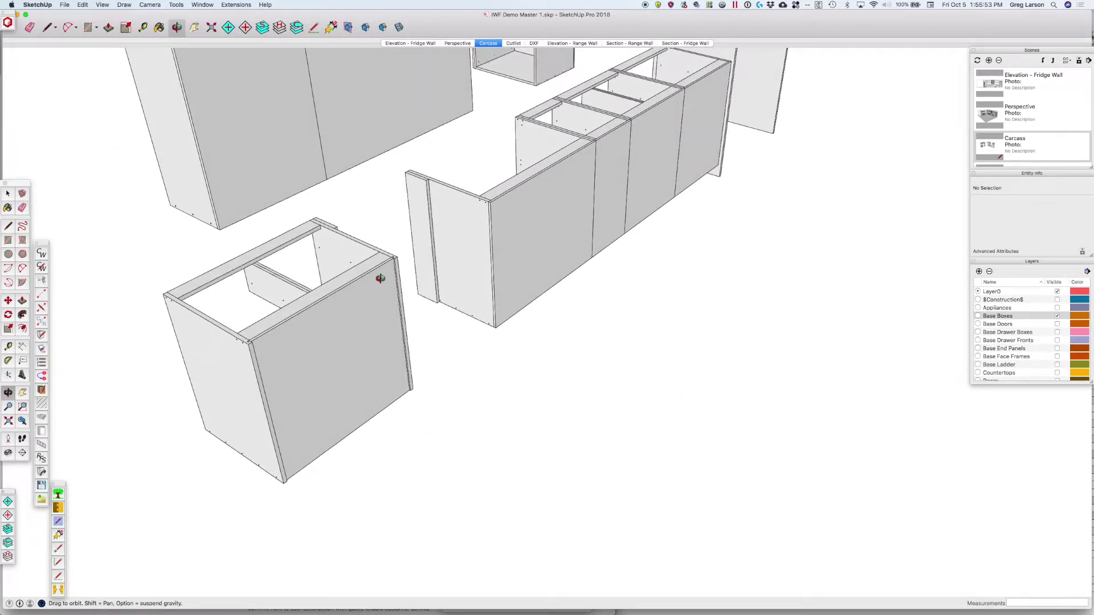
scroll(381, 281, up, 3)
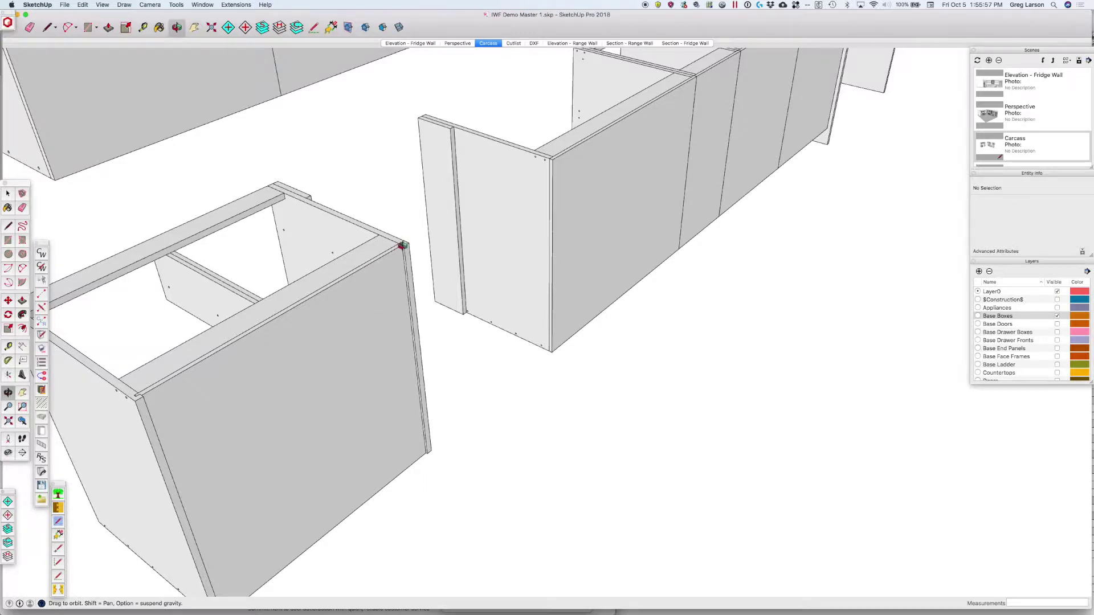
scroll(403, 246, up, 5)
scroll(403, 246, up, 2)
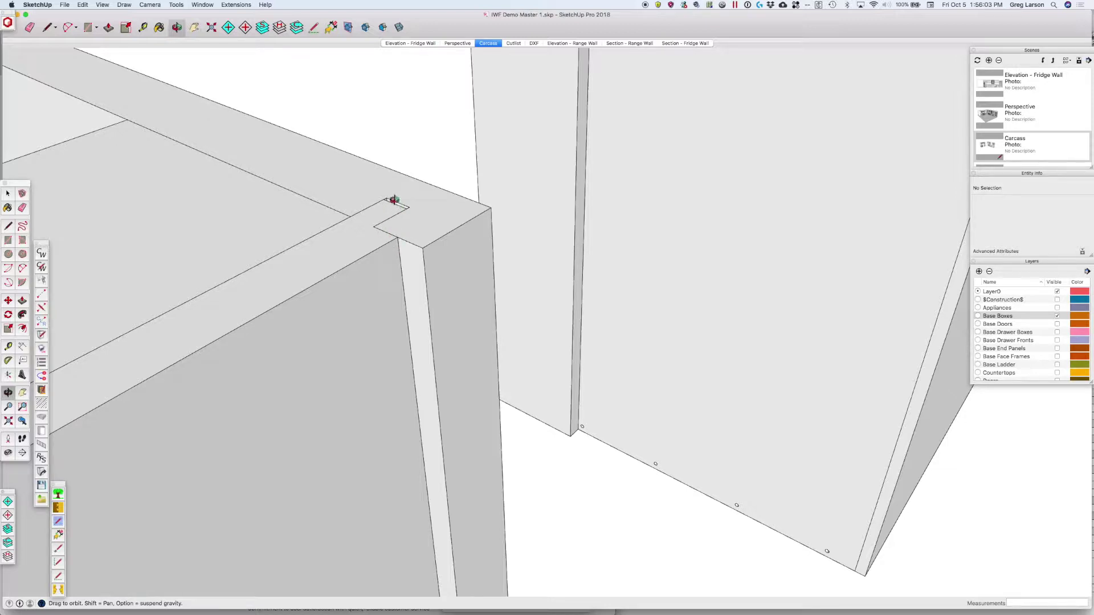
scroll(428, 215, down, 5)
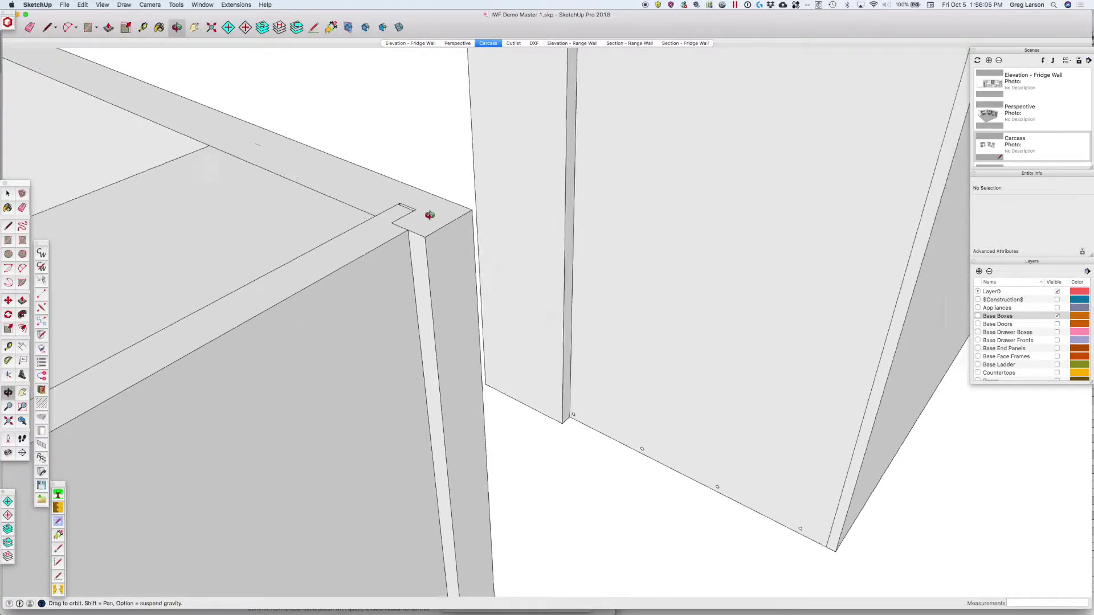
scroll(429, 215, up, 4)
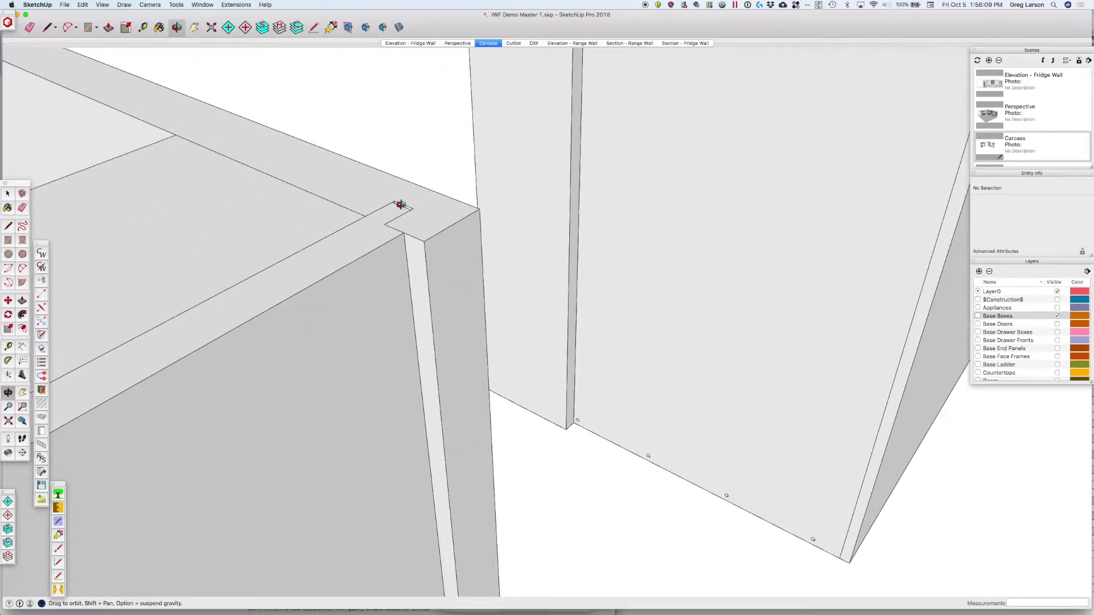
scroll(402, 204, down, 3)
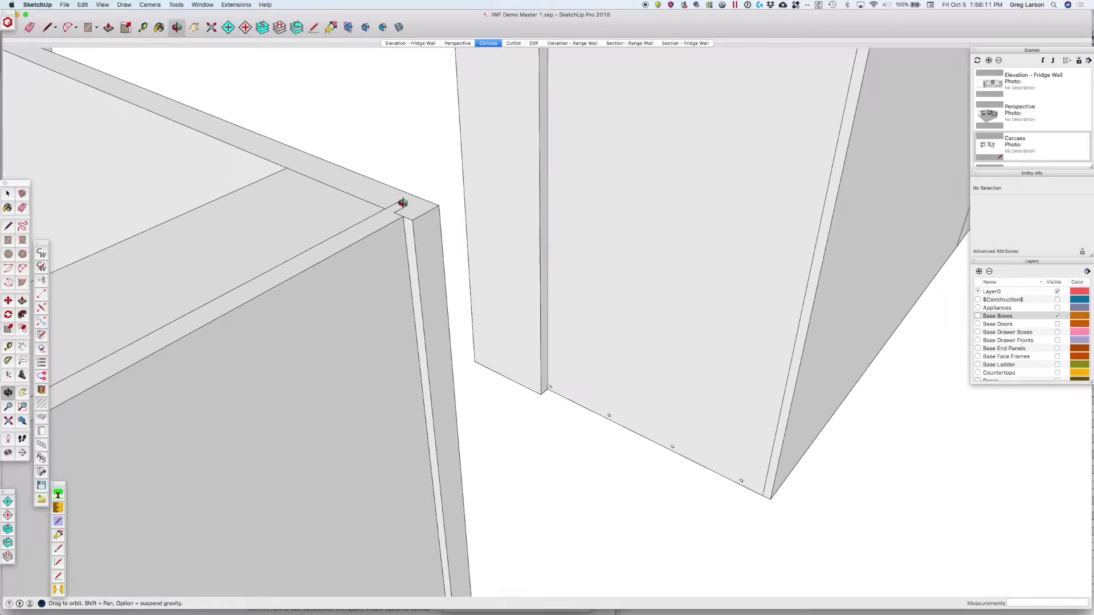
scroll(402, 223, down, 2)
scroll(402, 224, down, 5)
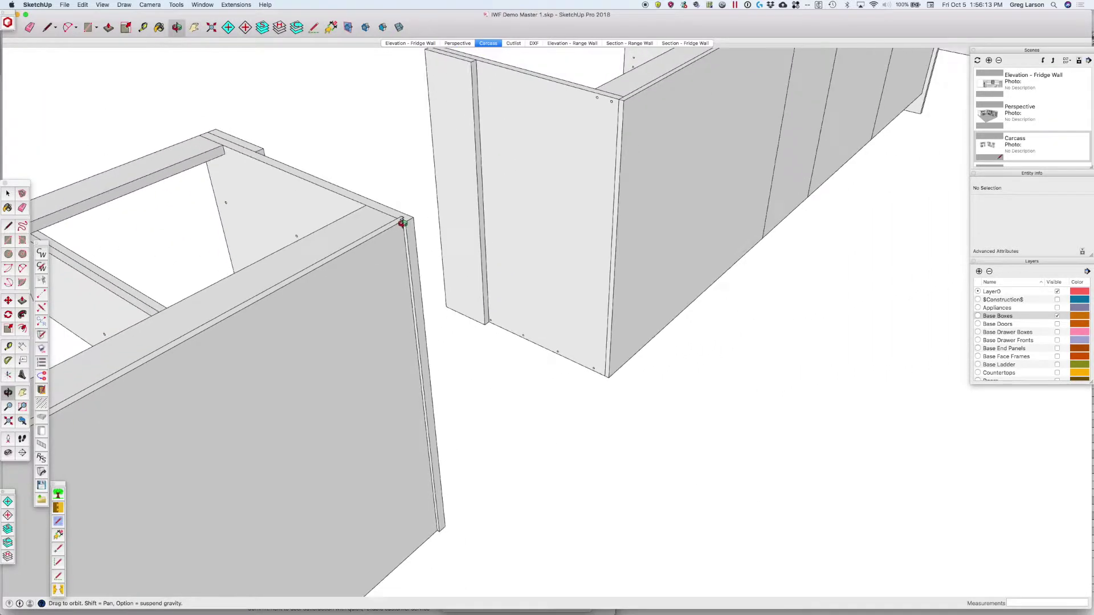
- Examine the redrawn end base cabinet from the rear and through its open front to check how the back fits
drag(308, 360, 369, 291)
scroll(368, 291, down, 3)
scroll(291, 353, up, 2)
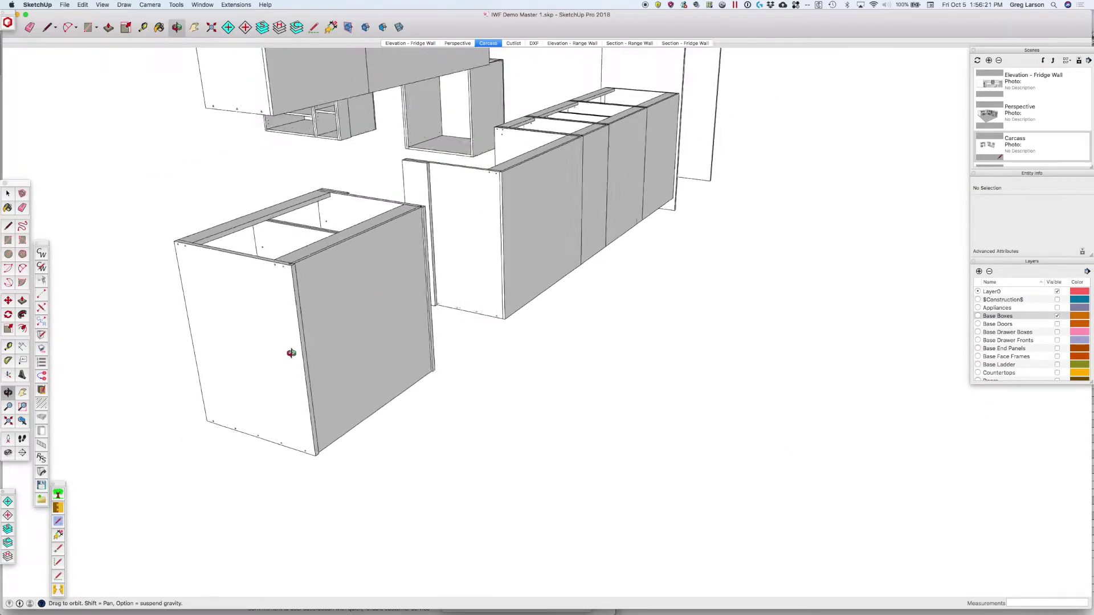
scroll(291, 353, up, 1)
drag(292, 354, 684, 360)
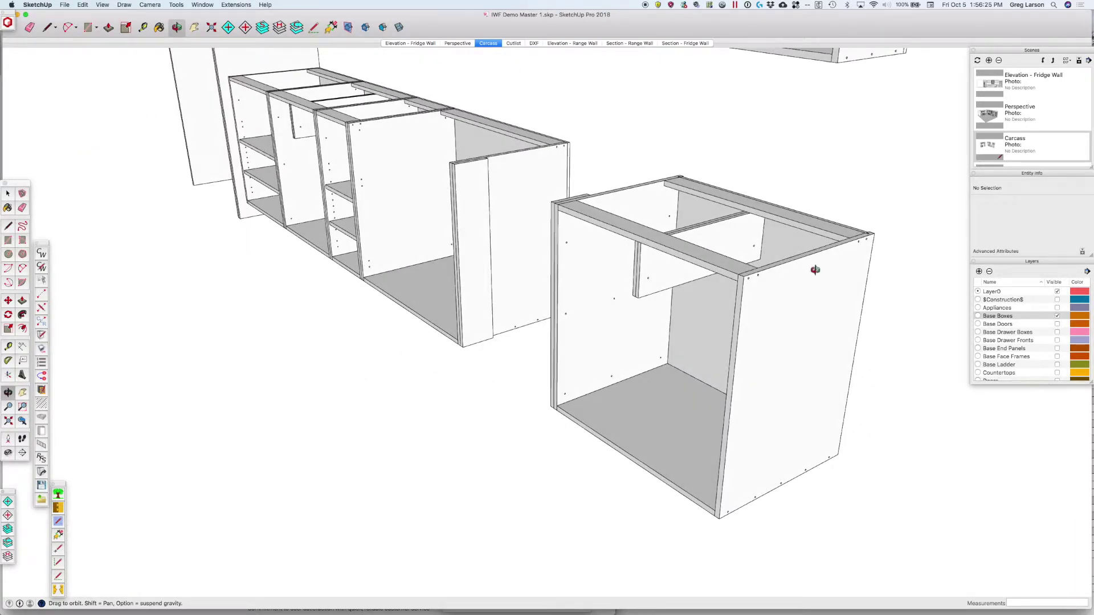
scroll(889, 252, up, 1)
scroll(889, 250, up, 1)
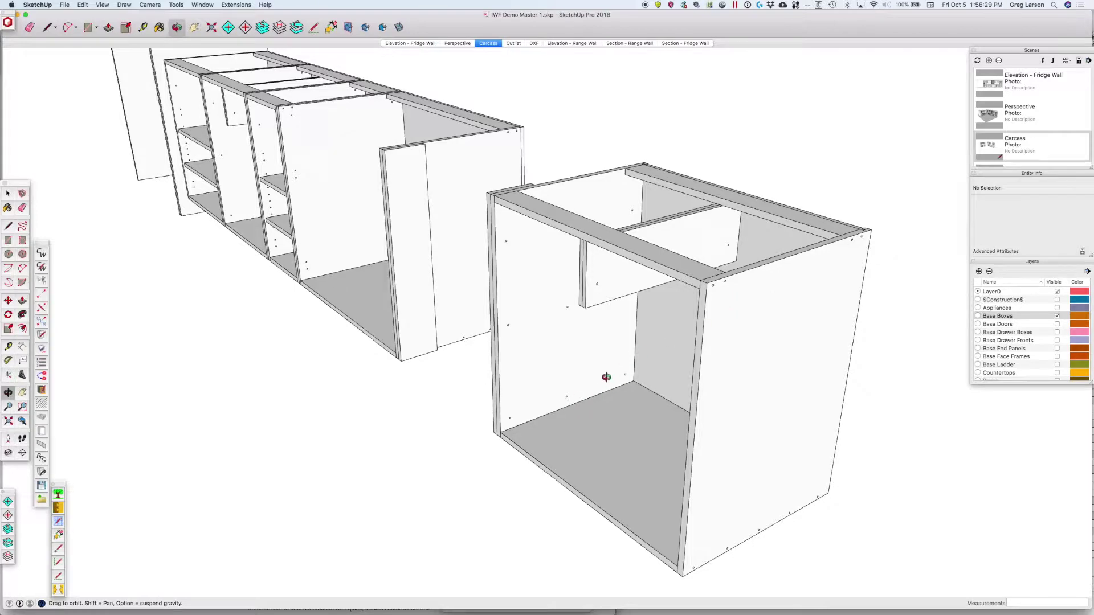
key(space)
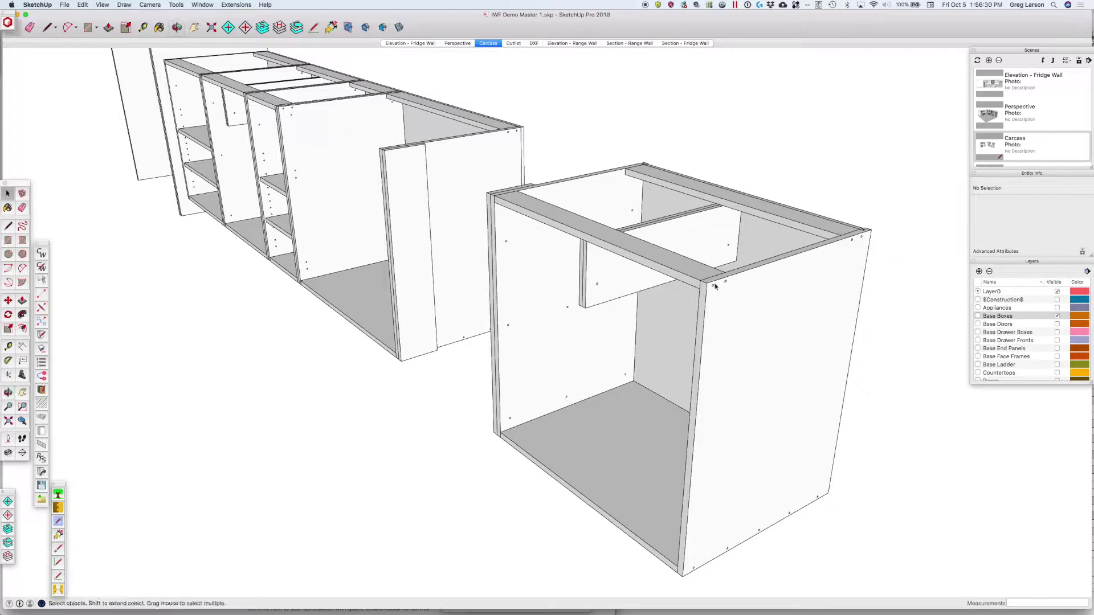
- Unlock the end base cabinet's right side panel and move it about 7 15/16" outward along the red axis
click(756, 304)
right_click(757, 302)
click(777, 330)
key(m)
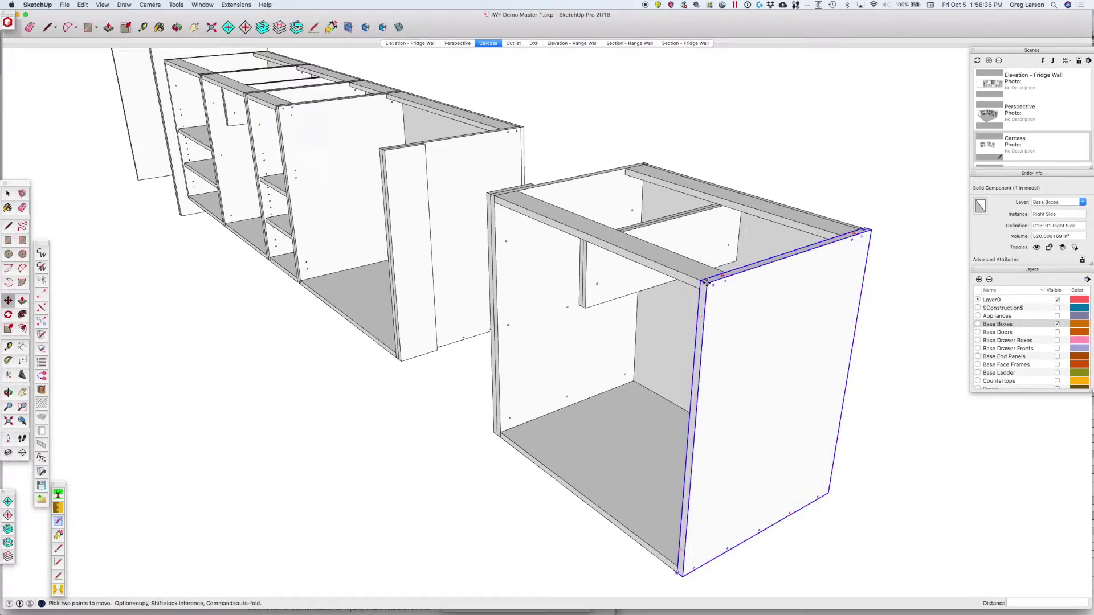
click(703, 281)
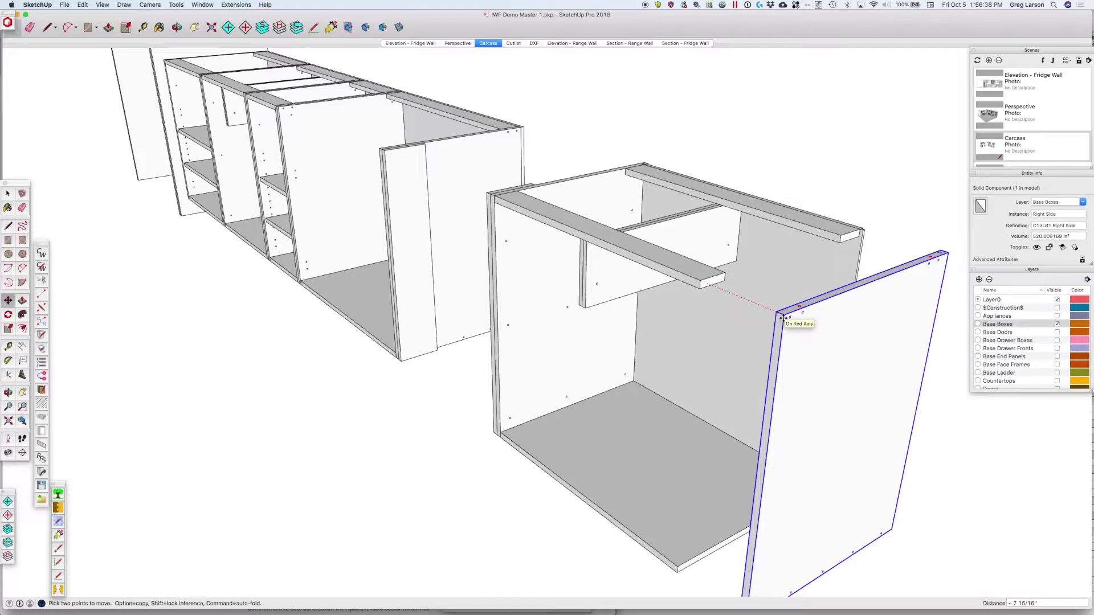
click(783, 318)
- Examine the detached right side's inner face and the open cabinet end from the front to check the butt-joined construction
middle_drag(757, 310, 1057, 330)
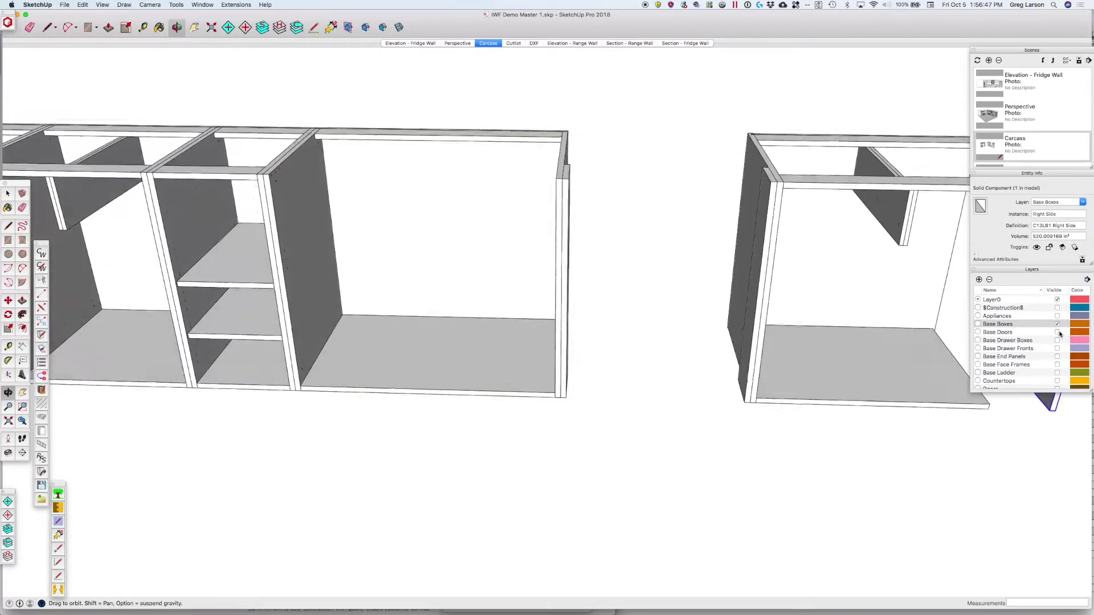
scroll(940, 262, down, 15)
scroll(942, 266, up, 15)
middle_drag(838, 265, 757, 222)
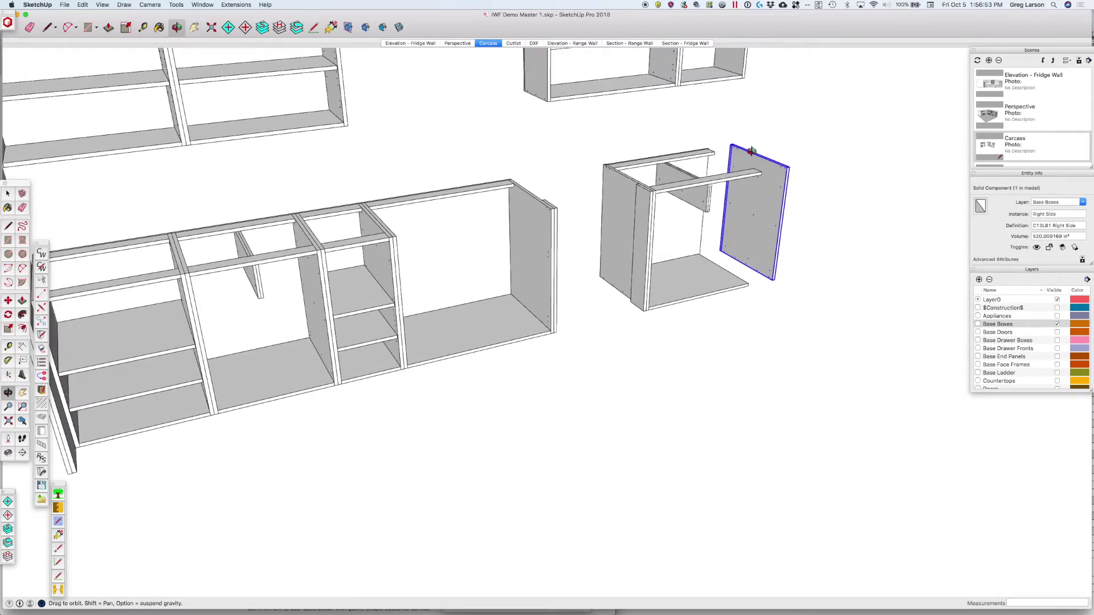
scroll(754, 151, up, 5)
key(space)
click(763, 142)
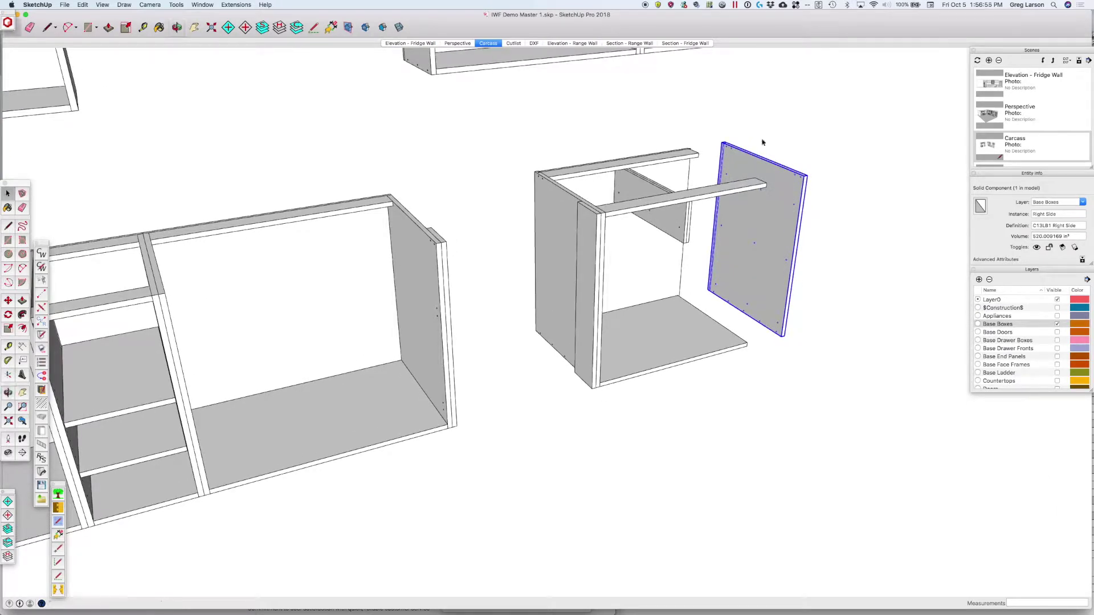
scroll(763, 142, up, 4)
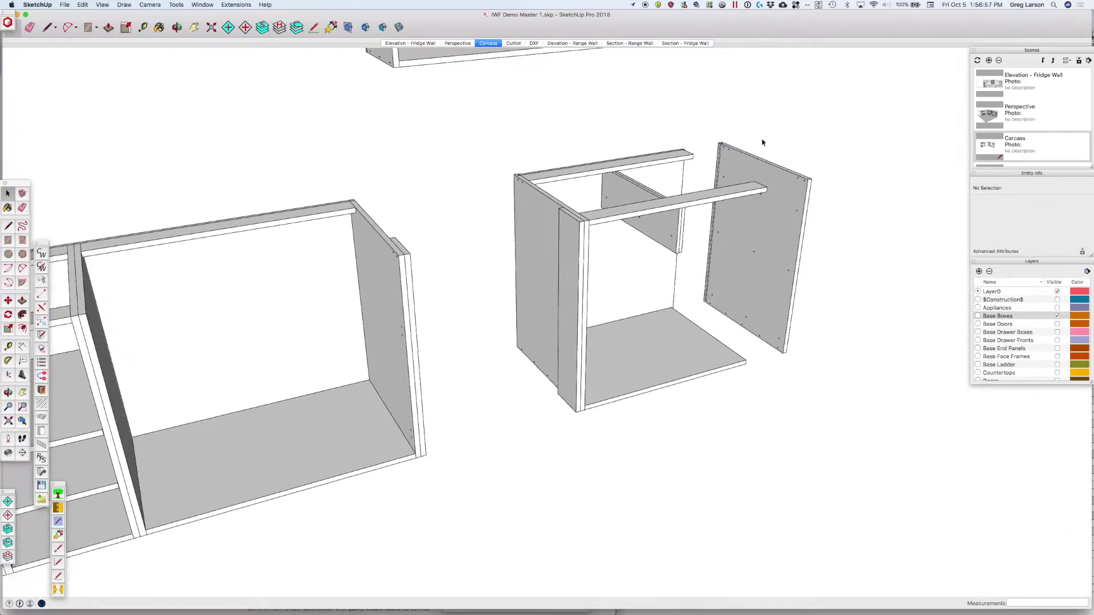
scroll(798, 165, down, 5)
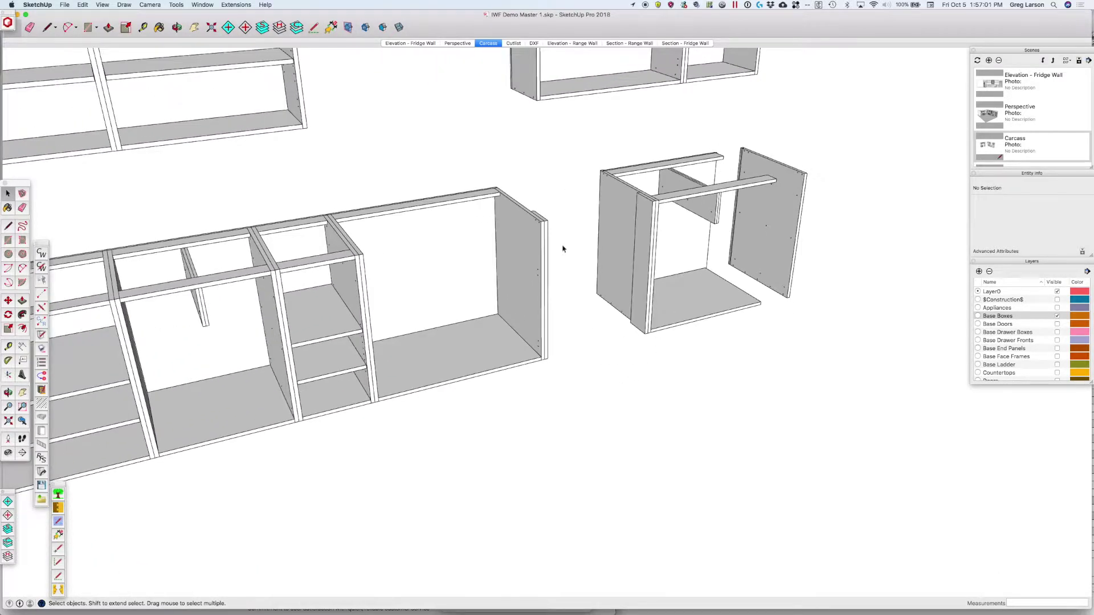
- In the CabWriter carcass settings, set the top/bottom/stretcher construction method to Inset and close the settings
click(41, 268)
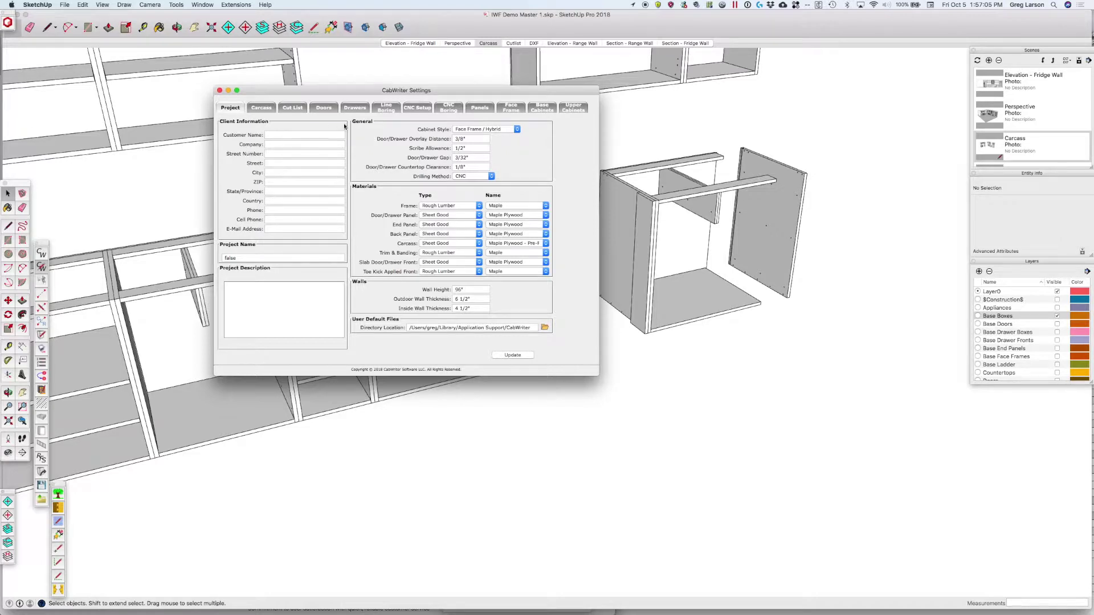
click(268, 108)
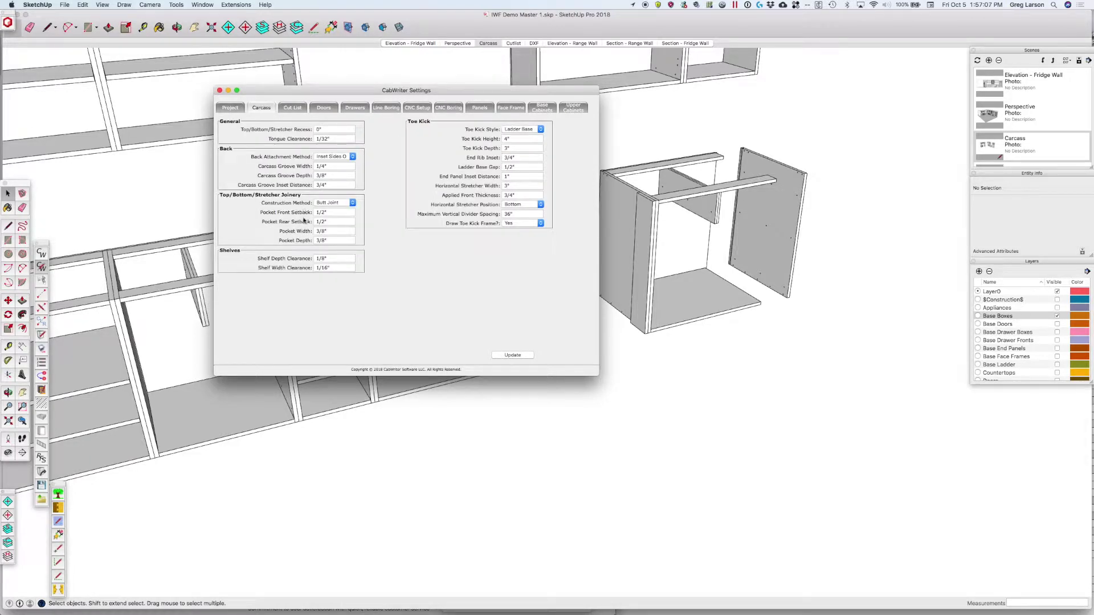
click(336, 203)
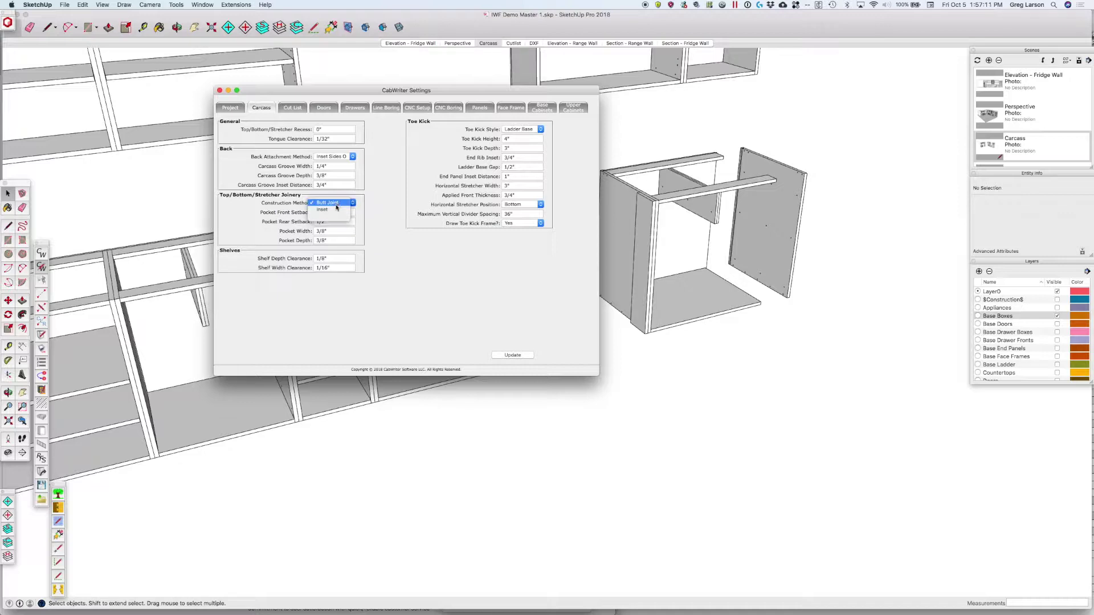
click(336, 212)
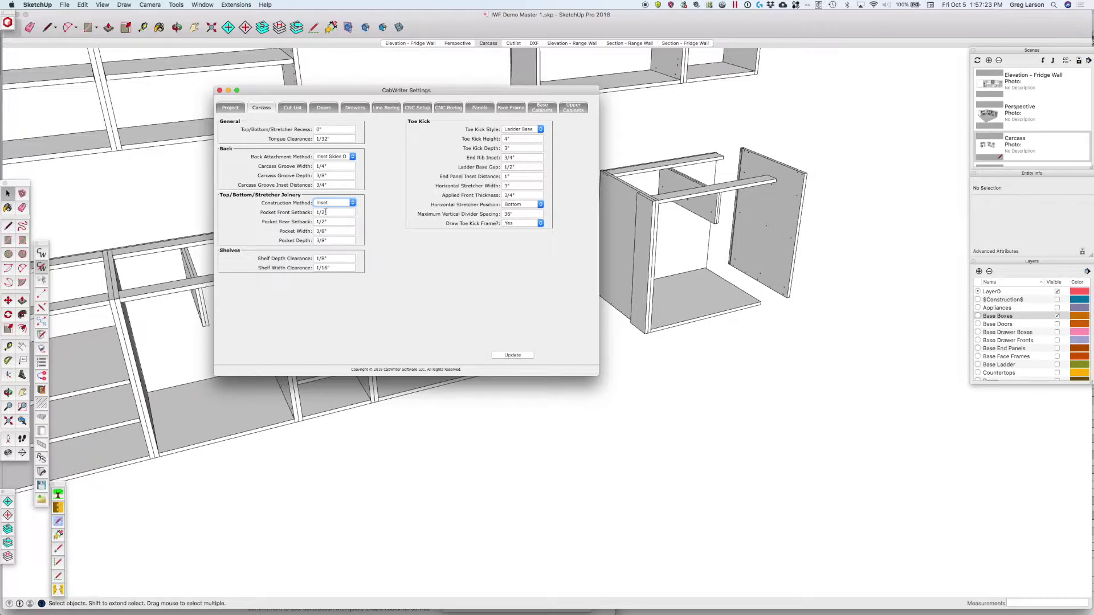
drag(324, 212, 317, 212)
click(219, 90)
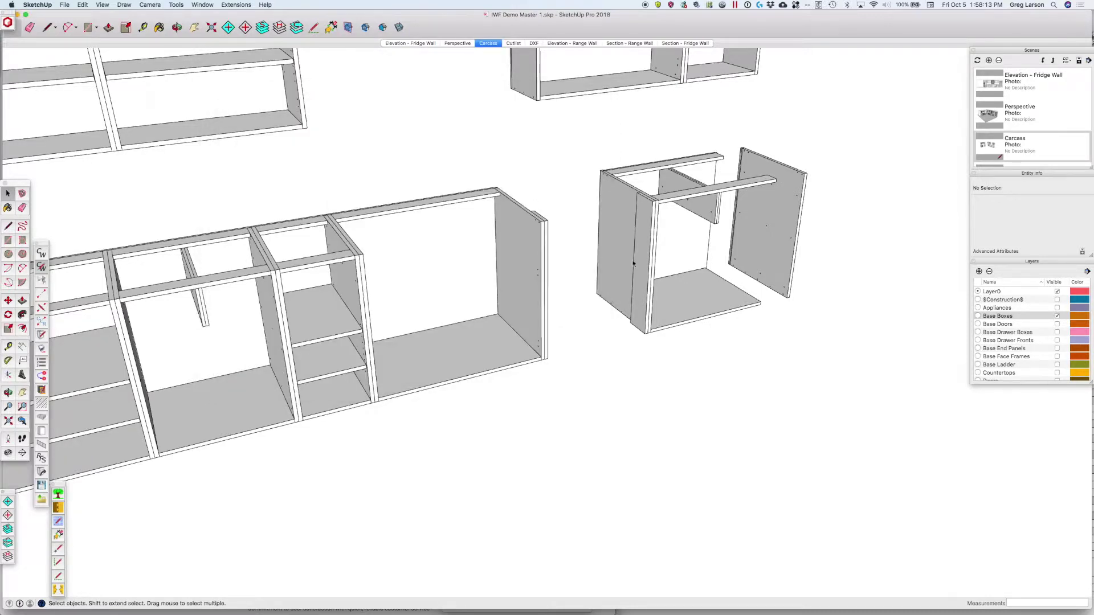
- Re-draw the end base cabinet with the new joinery settings instead of its stored defaults and dismiss the completion message
click(702, 281)
right_click(702, 280)
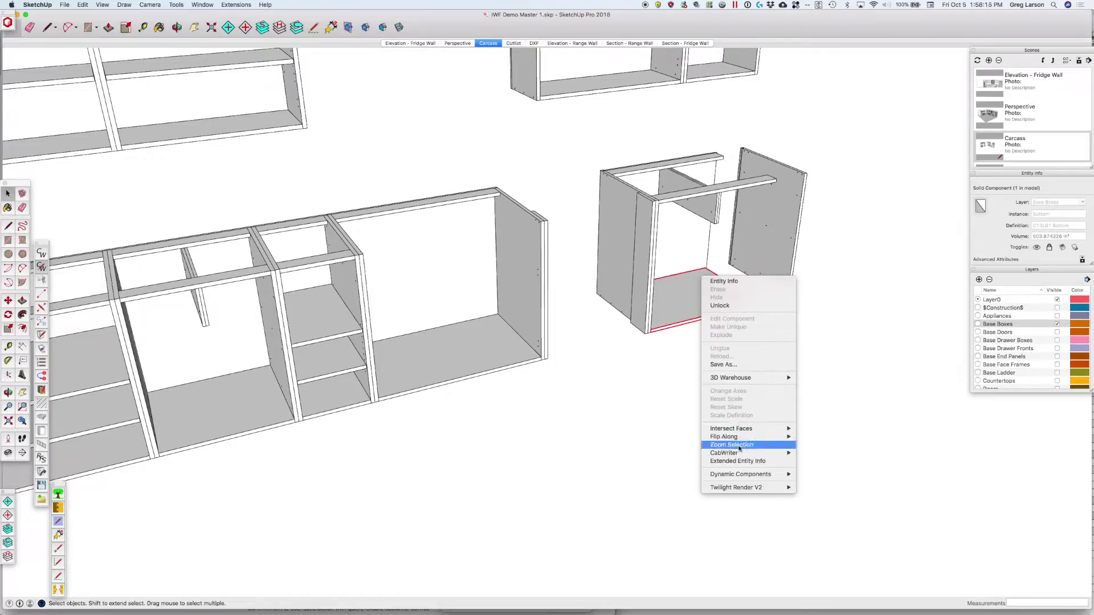
mouse_move(739, 455)
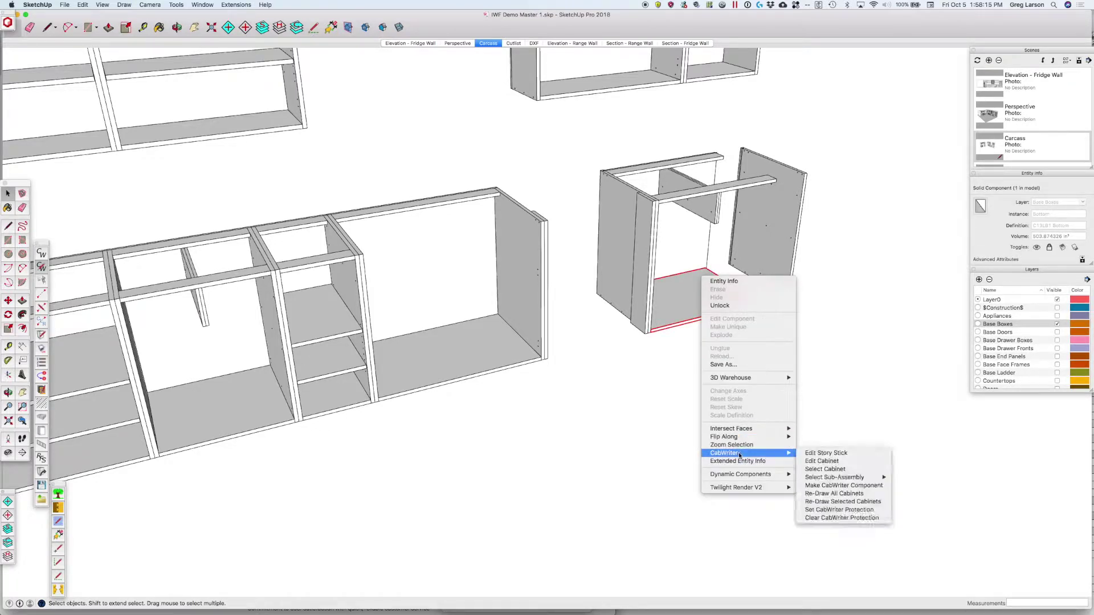
click(847, 502)
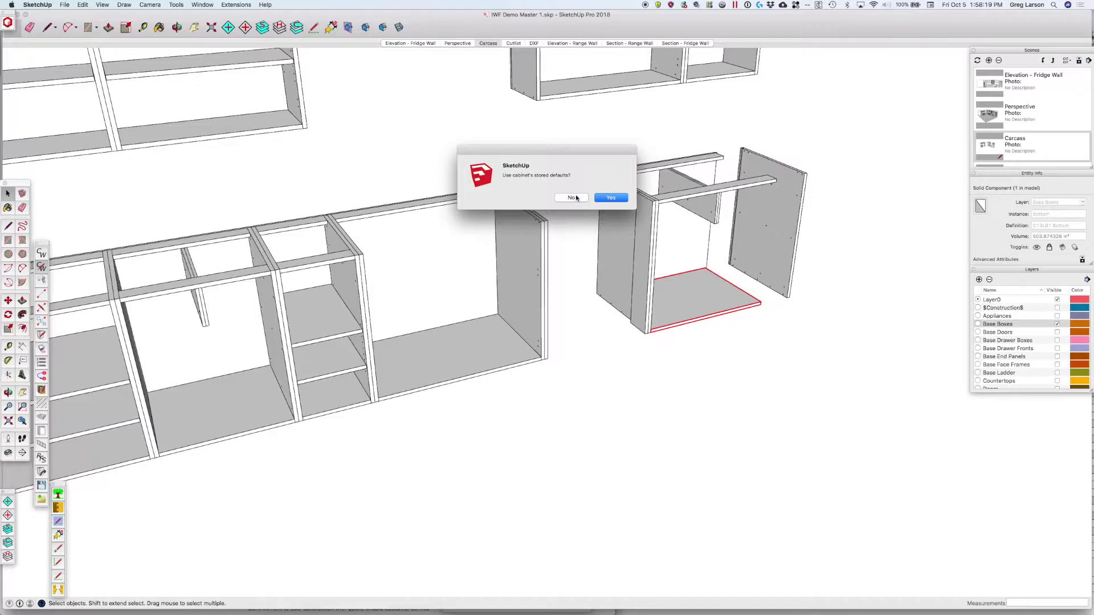
click(577, 200)
click(609, 198)
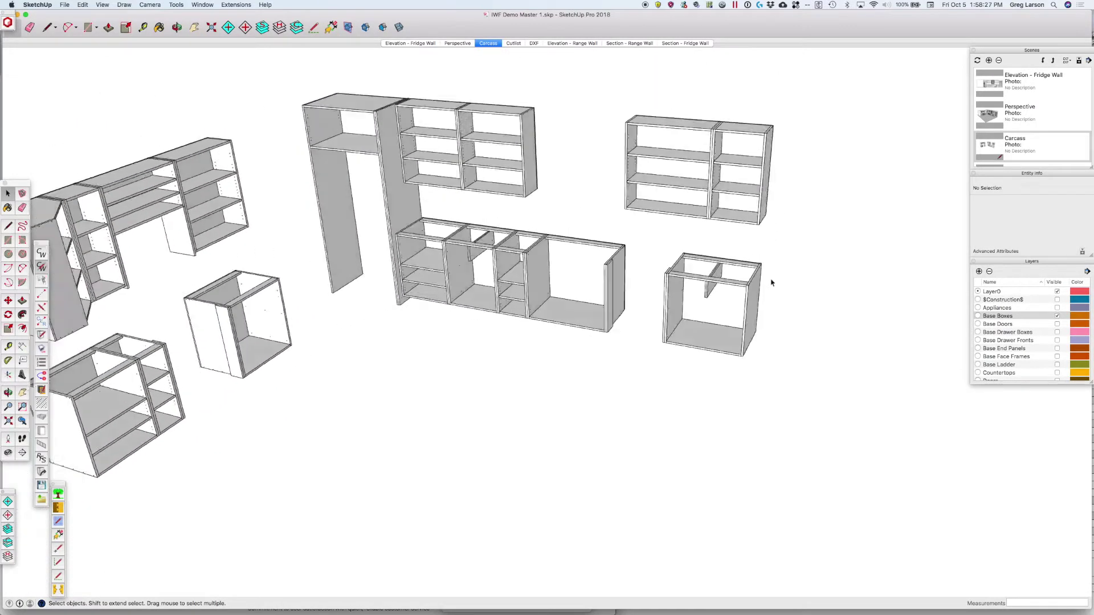
- Unlock the redrawn end base cabinet's right side panel, move it about 9 7/16" outward from the carcass and deselect it
key(o)
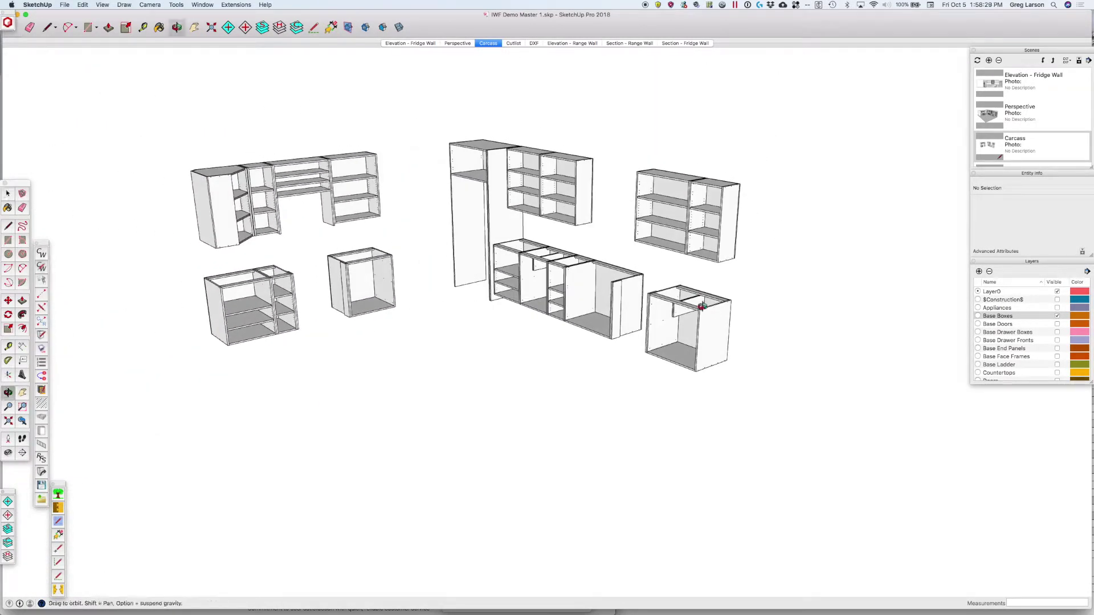
scroll(708, 315, up, 5)
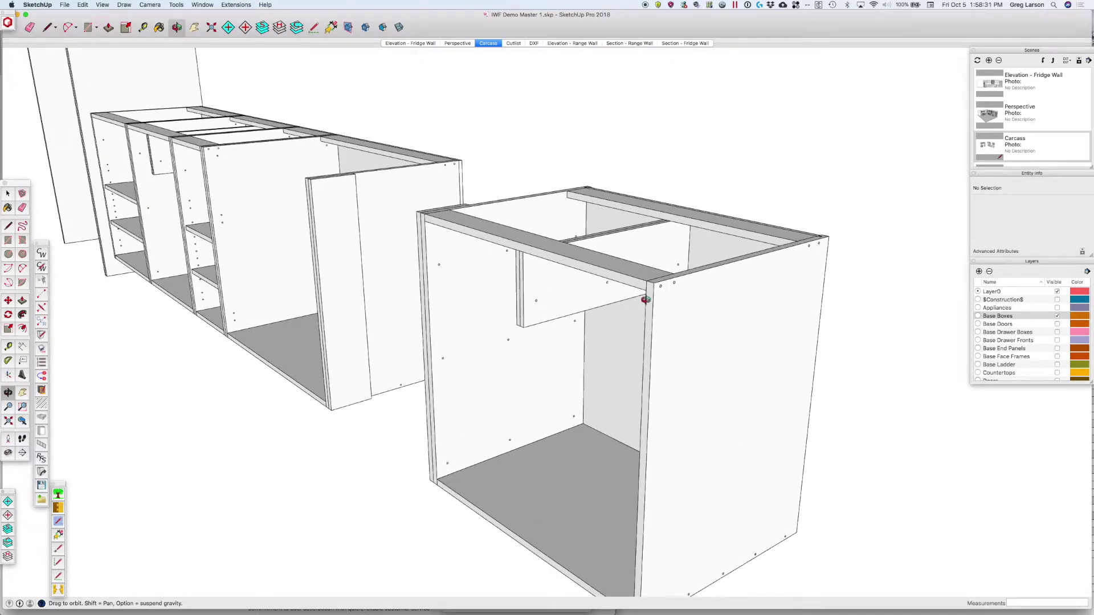
drag(536, 304, 864, 296)
scroll(863, 290, down, 3)
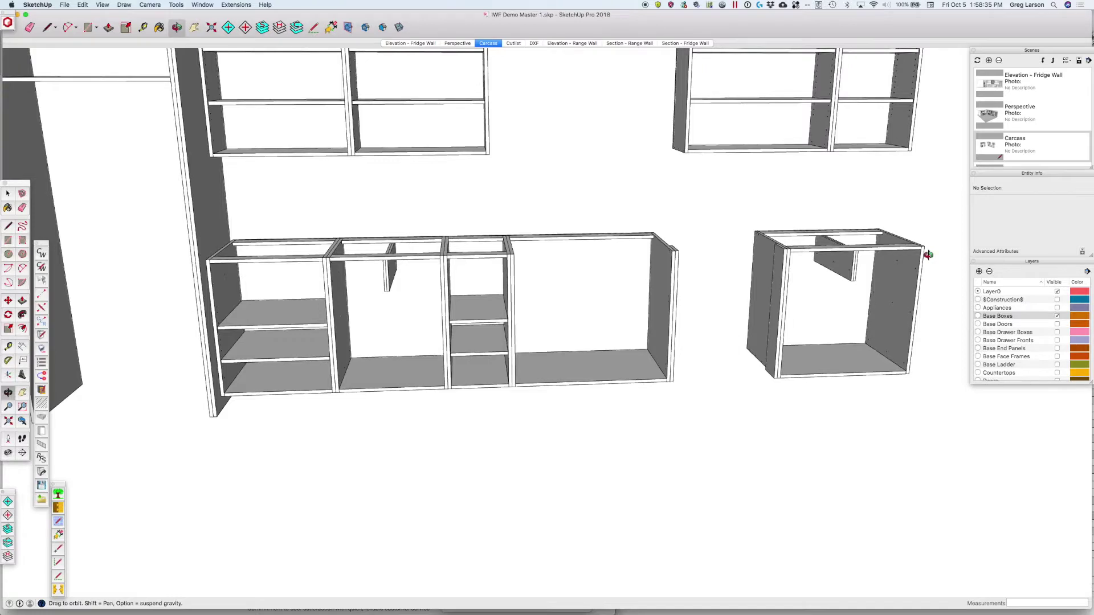
scroll(928, 254, up, 3)
key(space)
right_click(892, 275)
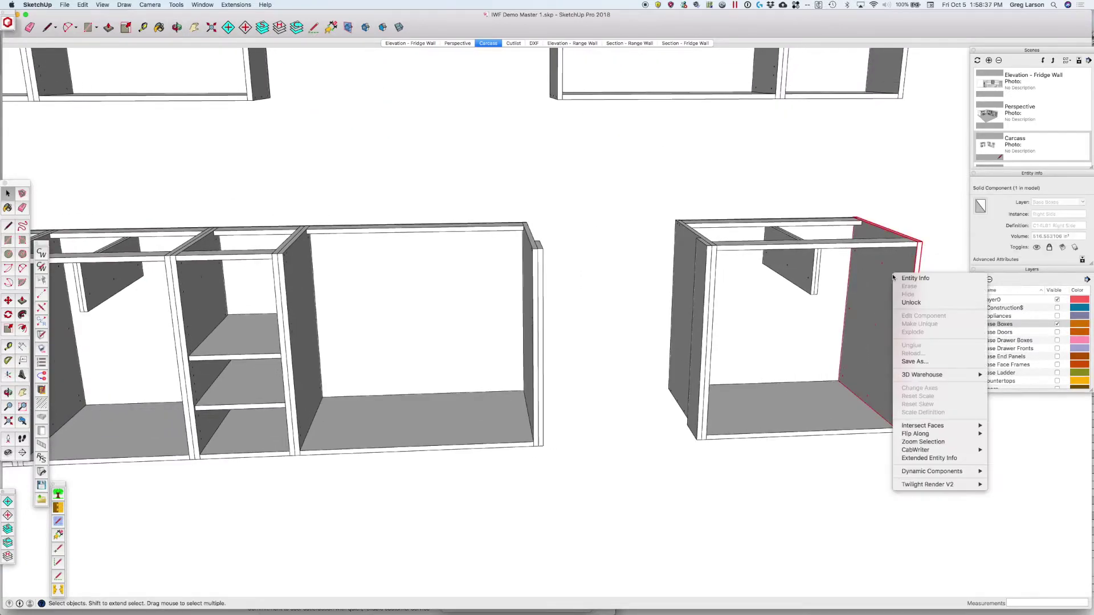
click(912, 302)
key(m)
click(899, 432)
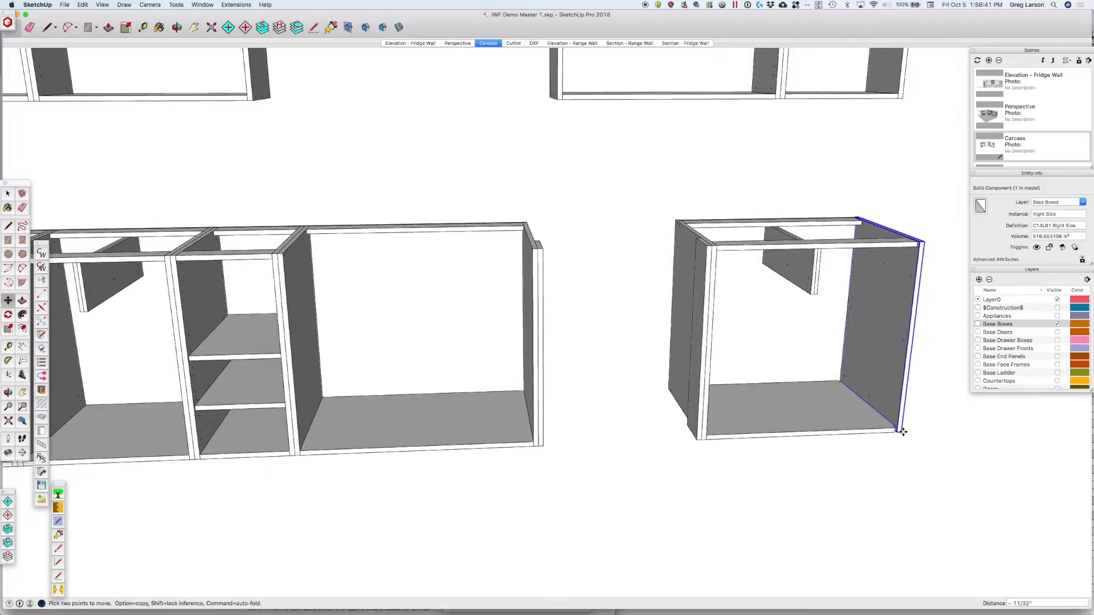
click(955, 429)
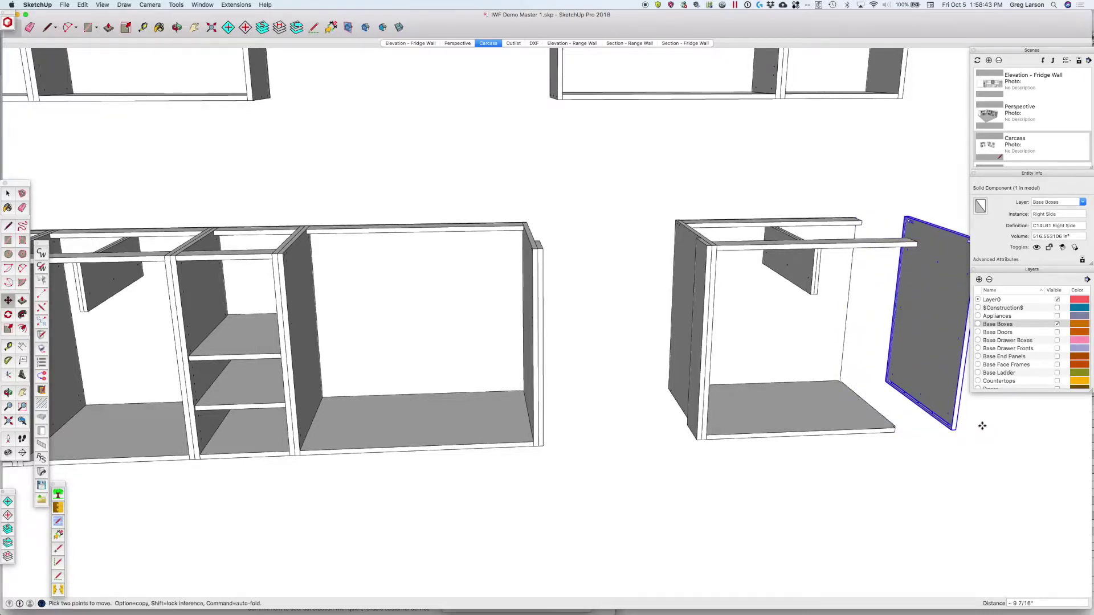
key(space)
click(992, 421)
- Zoom in on the detached side panel's lower pocket and check its front and rear setbacks with the Tape Measure tool
scroll(992, 421, up, 3)
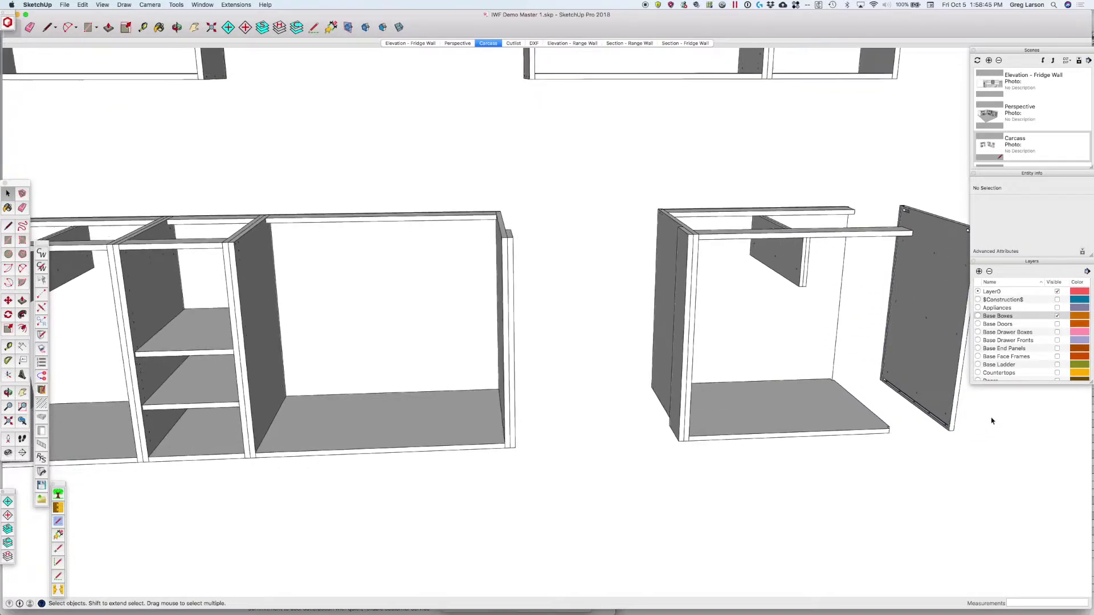
scroll(948, 199, up, 2)
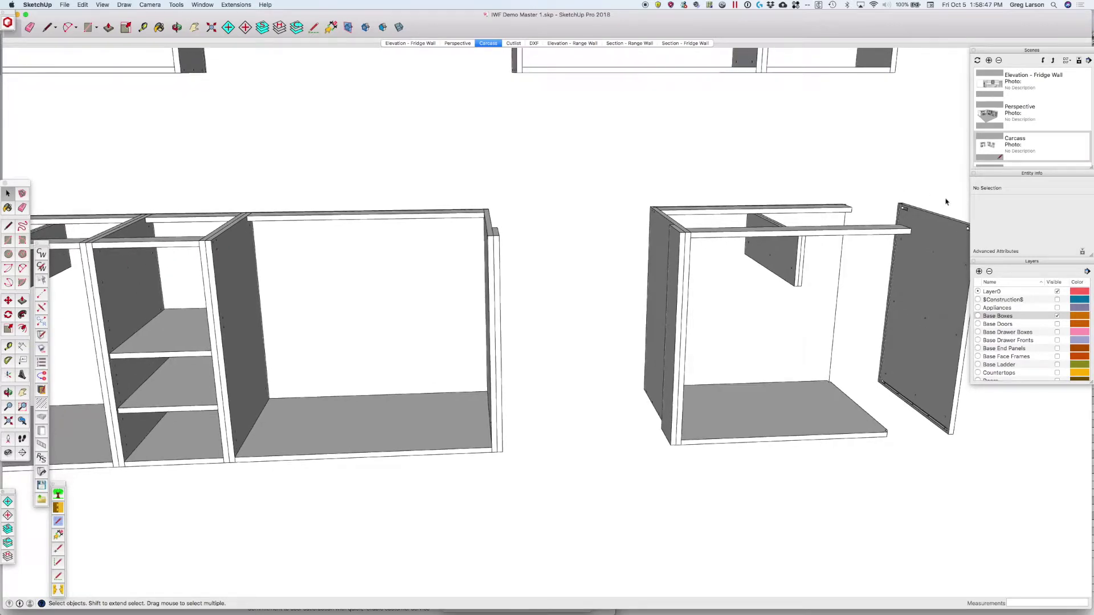
scroll(948, 201, down, 8)
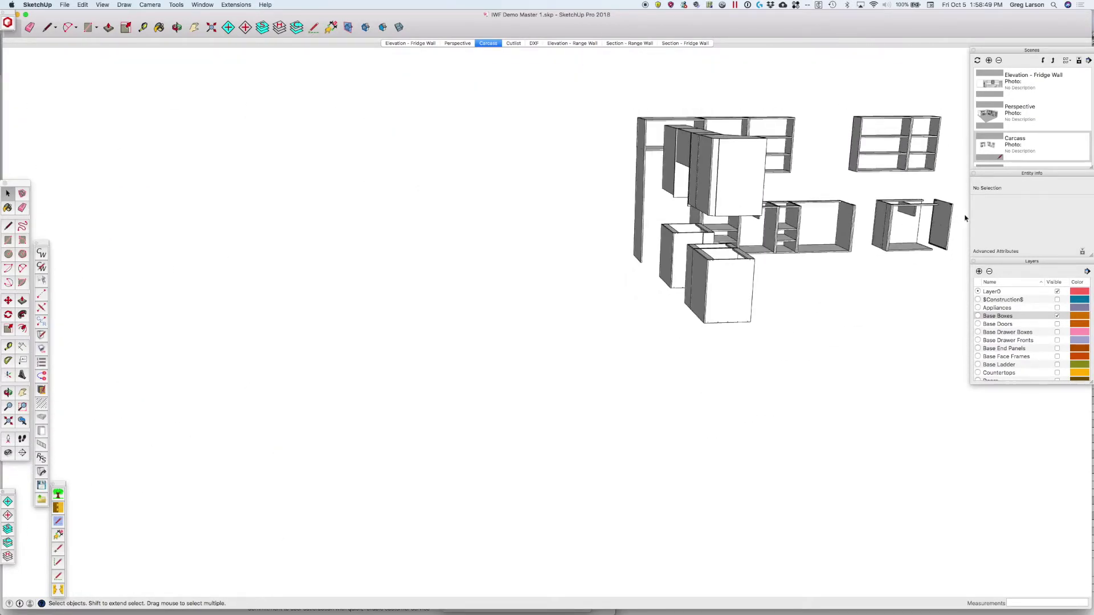
scroll(965, 217, up, 10)
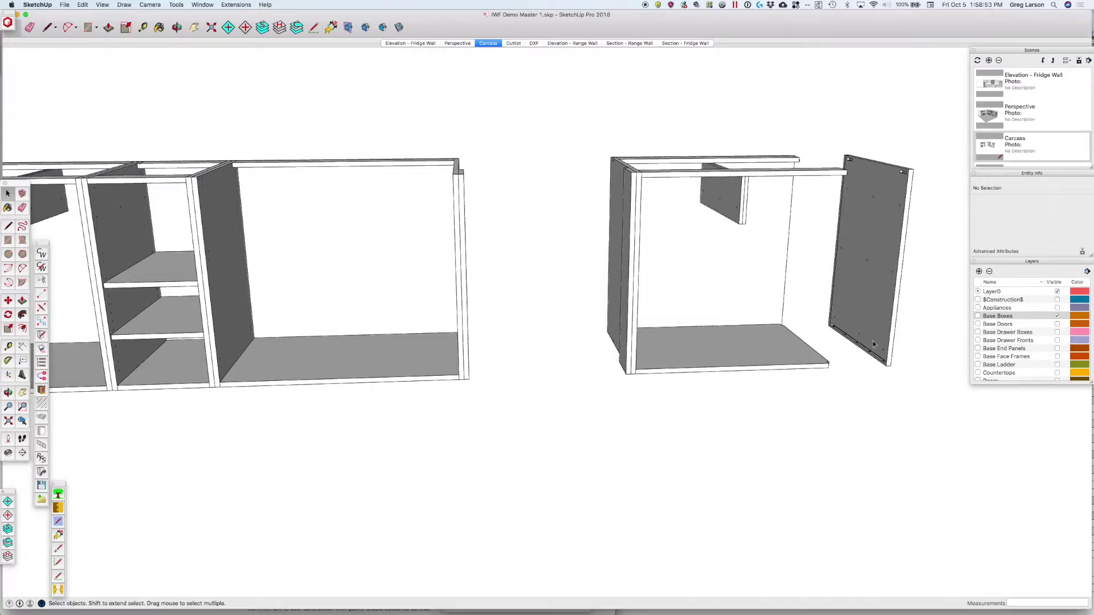
scroll(888, 366, up, 5)
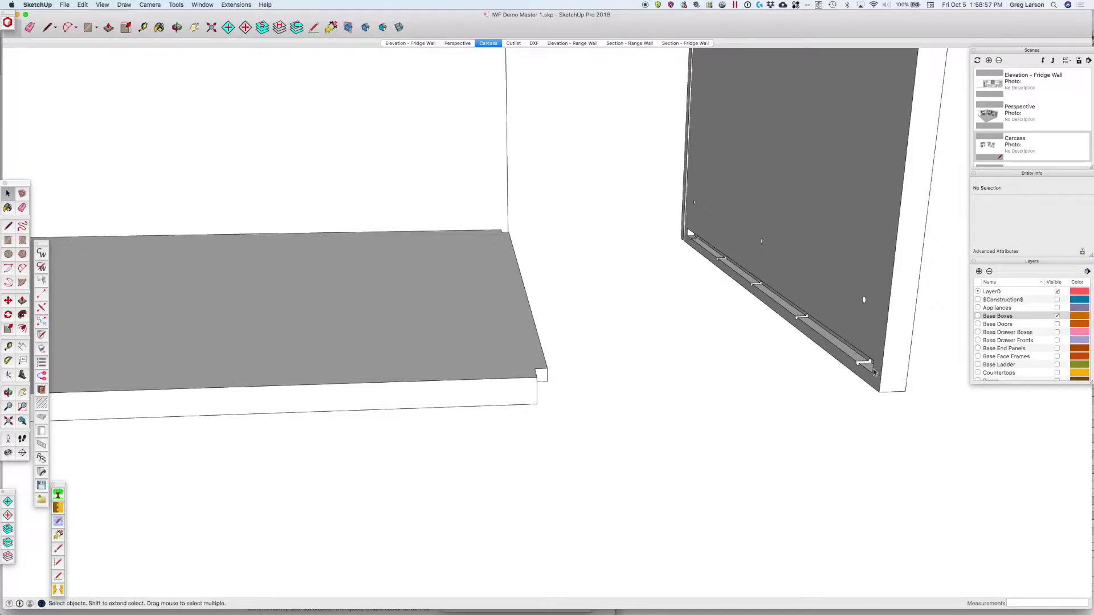
key(t)
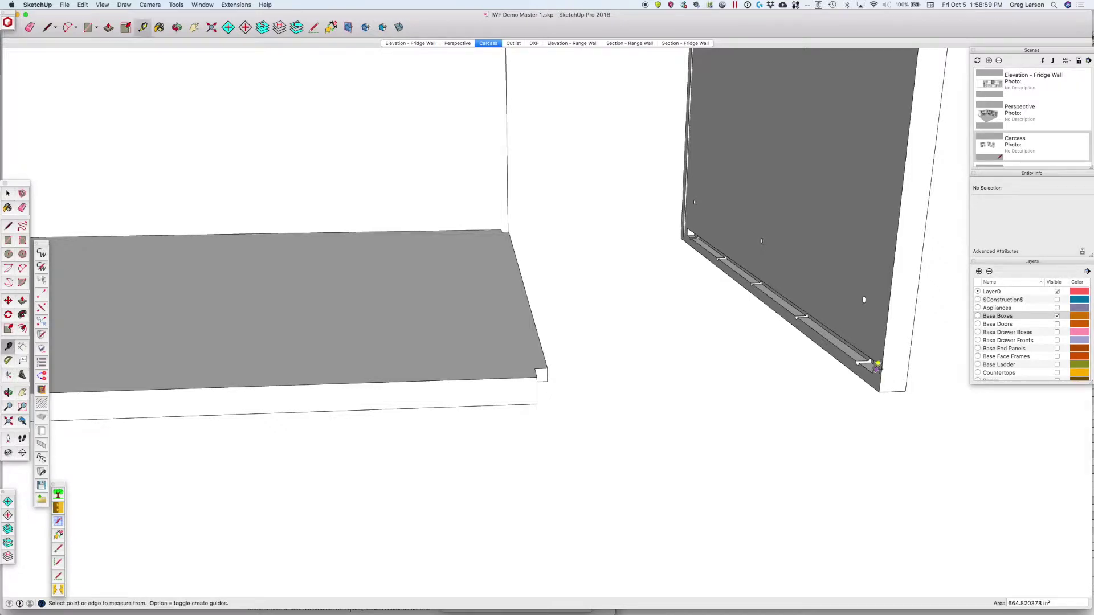
click(872, 373)
key(Escape)
click(690, 234)
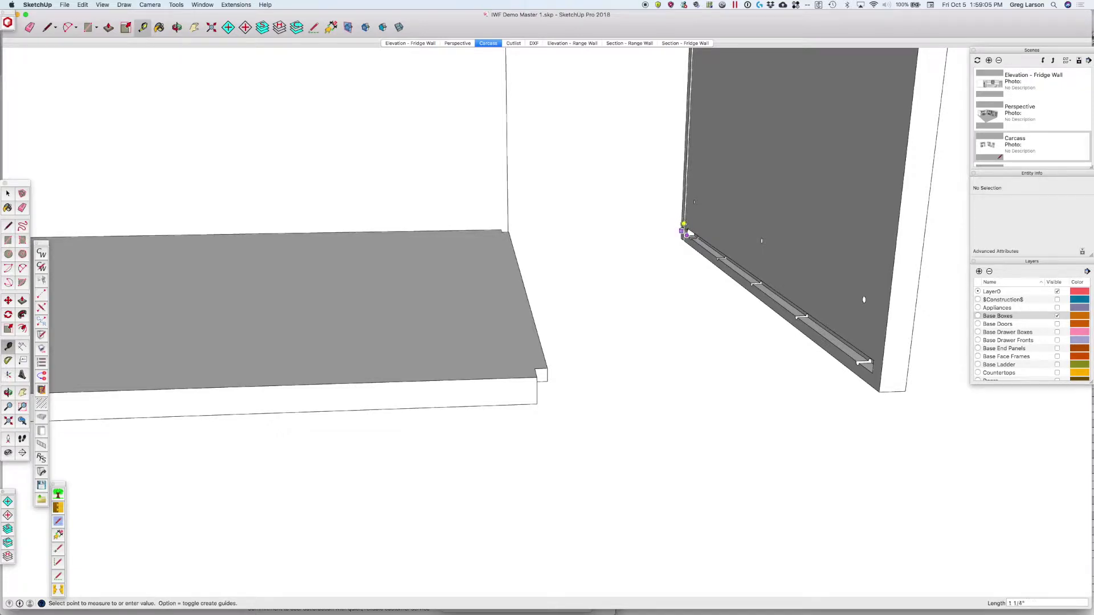
key(Escape)
- Measure at the rear end of the side panel's lower pocket, beside the back groove, from a more frontal view
middle_drag(659, 281, 562, 227)
key(space)
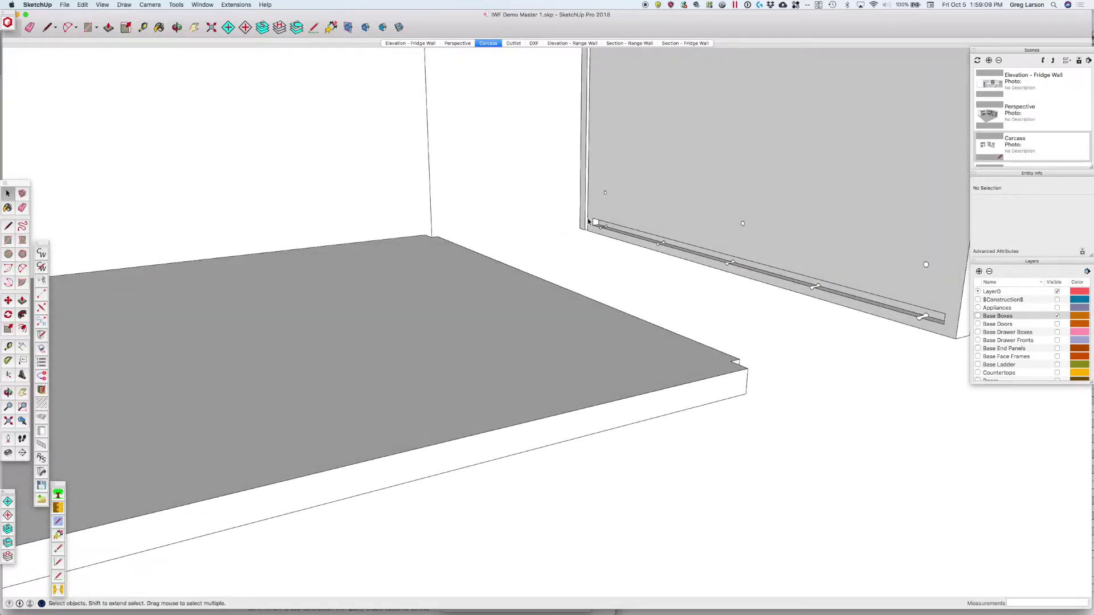
key(t)
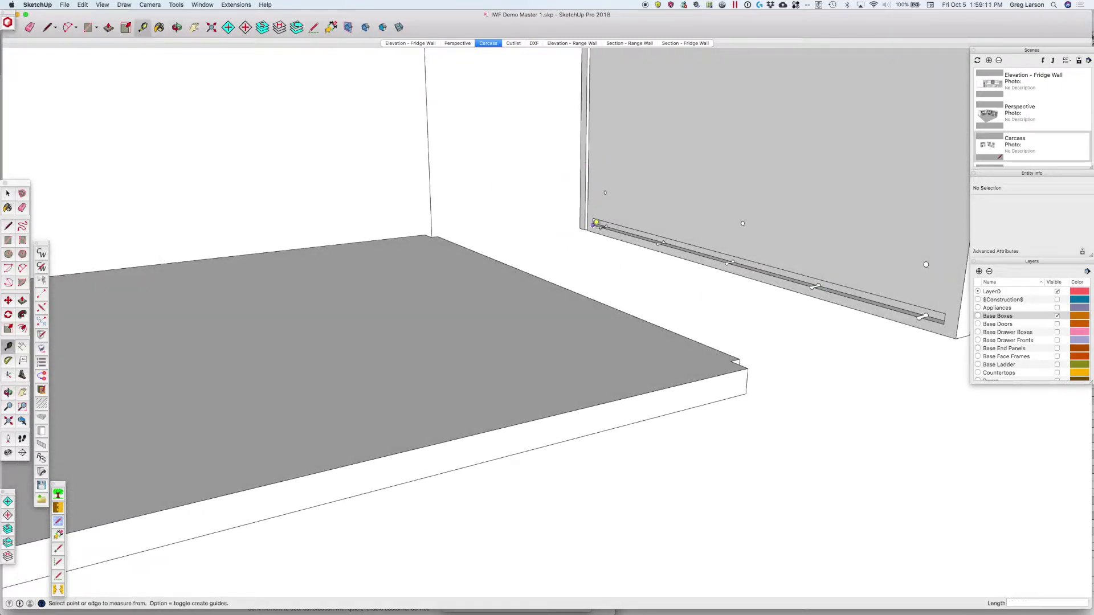
click(595, 220)
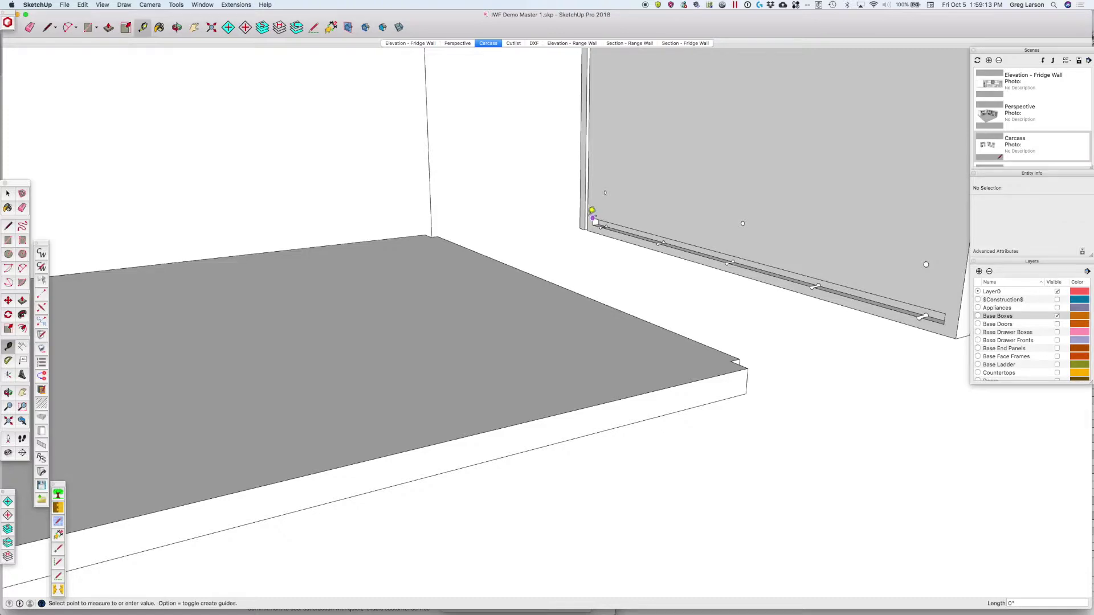
click(593, 211)
scroll(590, 262, down, 3)
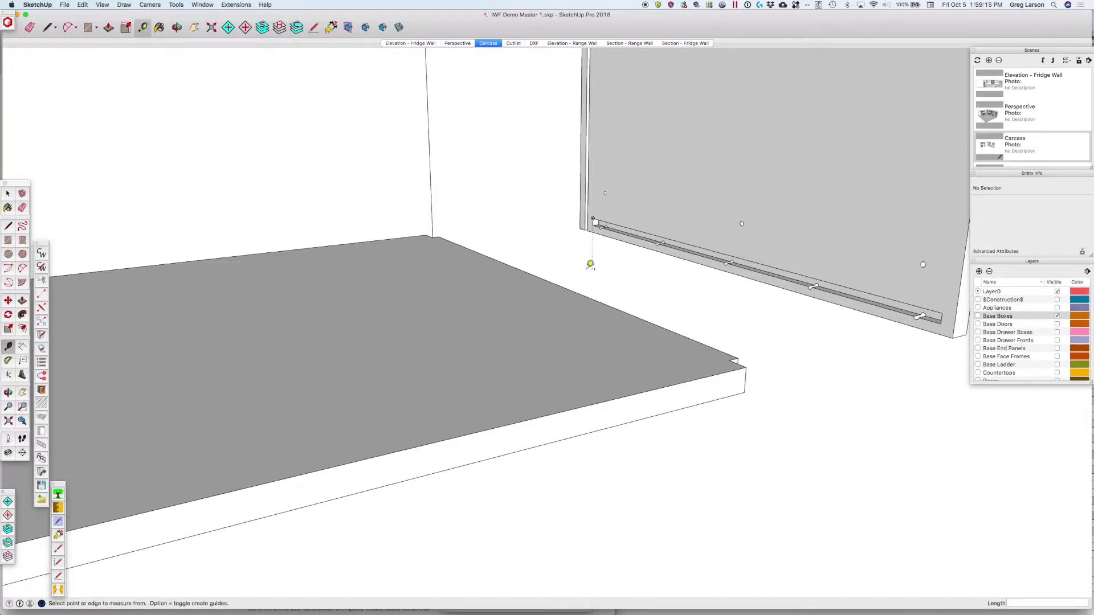
- Examine the tongue along the bottom panel's exposed end from below and above, probing its front corner with the Tape Measure tool
key(o)
drag(897, 413, 608, 221)
key(t)
click(399, 141)
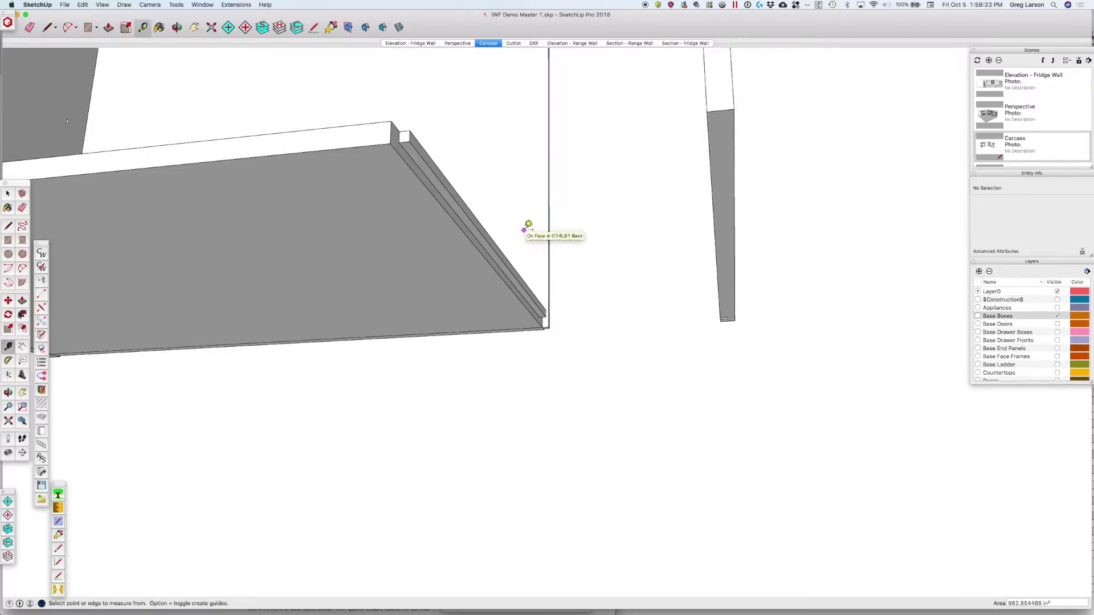
key(o)
drag(524, 229, 607, 419)
scroll(607, 418, down, 3)
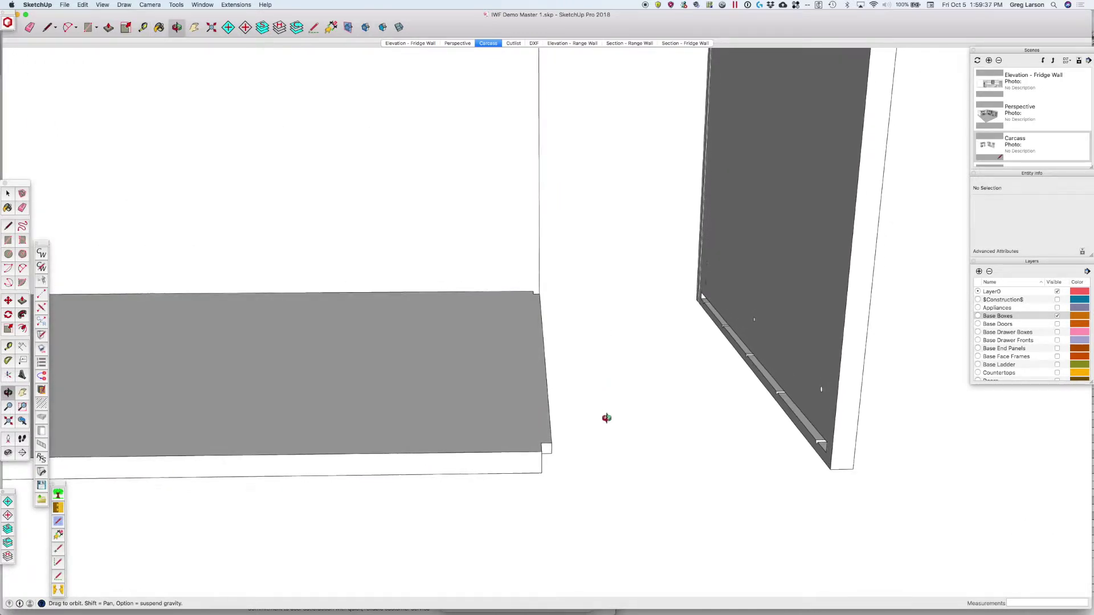
- Examine the end base cabinet with its side panel pulled away, from the front and from the panel's outer face
scroll(607, 418, down, 2)
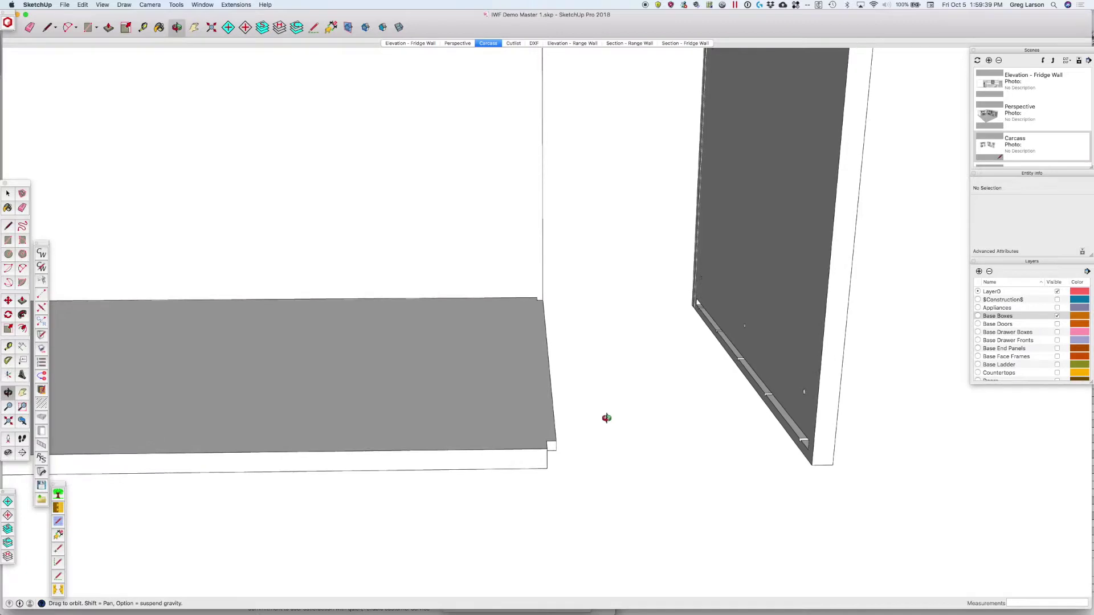
click(8, 421)
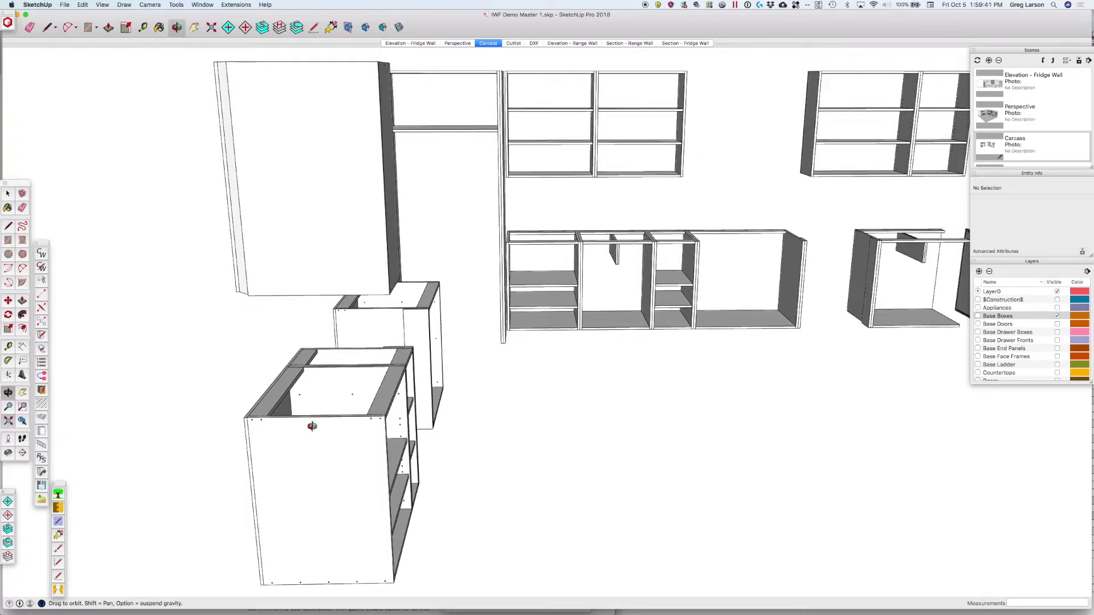
key(h)
middle_drag(911, 286, 640, 339)
scroll(693, 346, up, 5)
scroll(693, 346, up, 2)
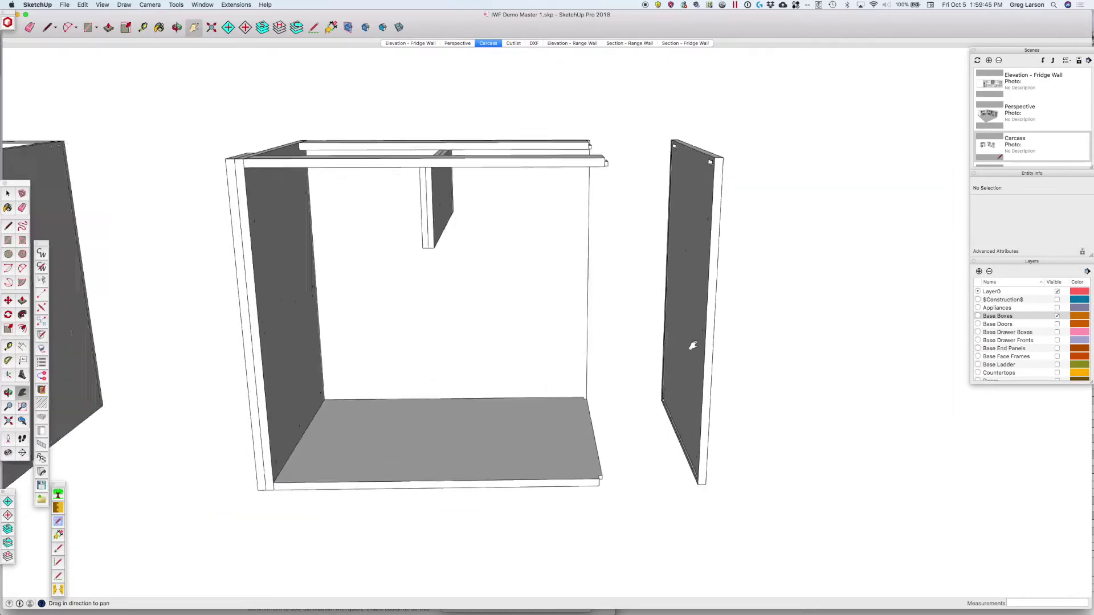
key(o)
drag(655, 200, 339, 258)
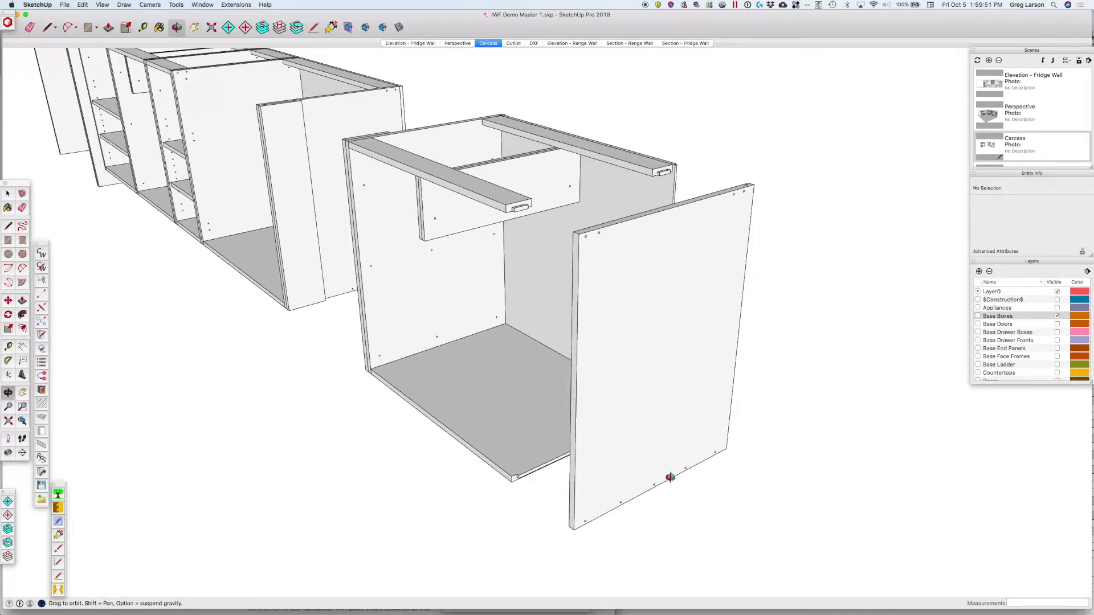
drag(542, 517, 853, 478)
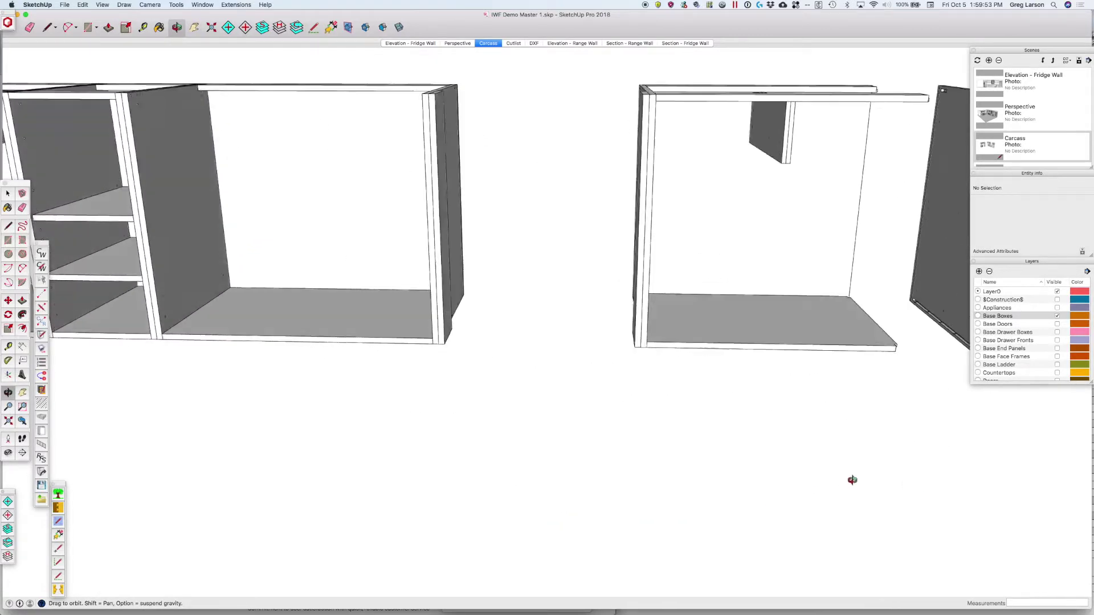
- Compare the bottom panel's exposed tongue with the detached side panel's lower pocket up close, from above and from the front
scroll(951, 307, up, 5)
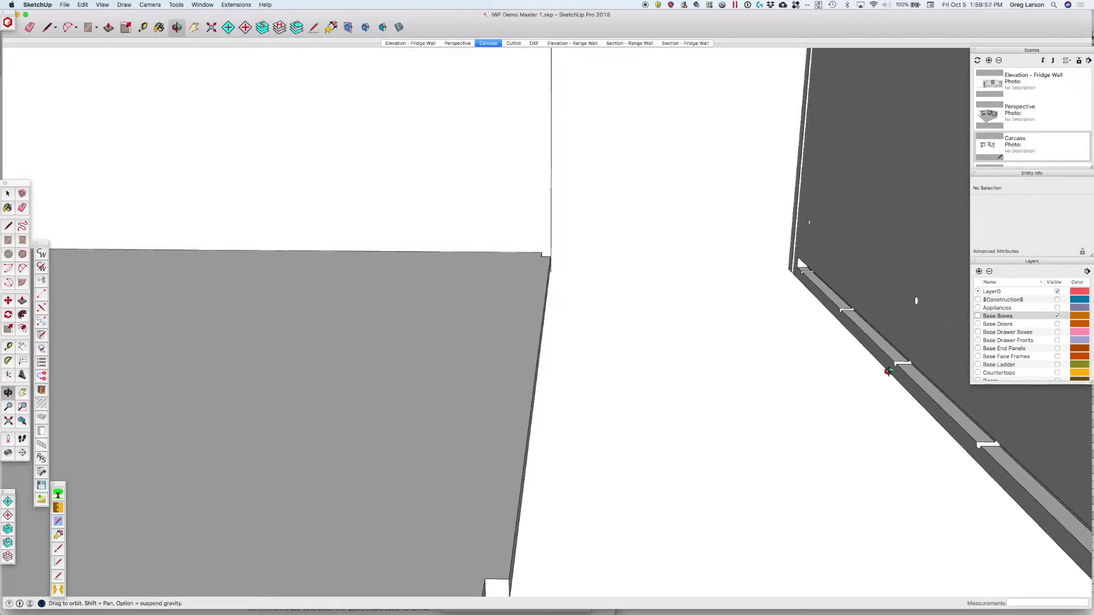
scroll(840, 371, down, 2)
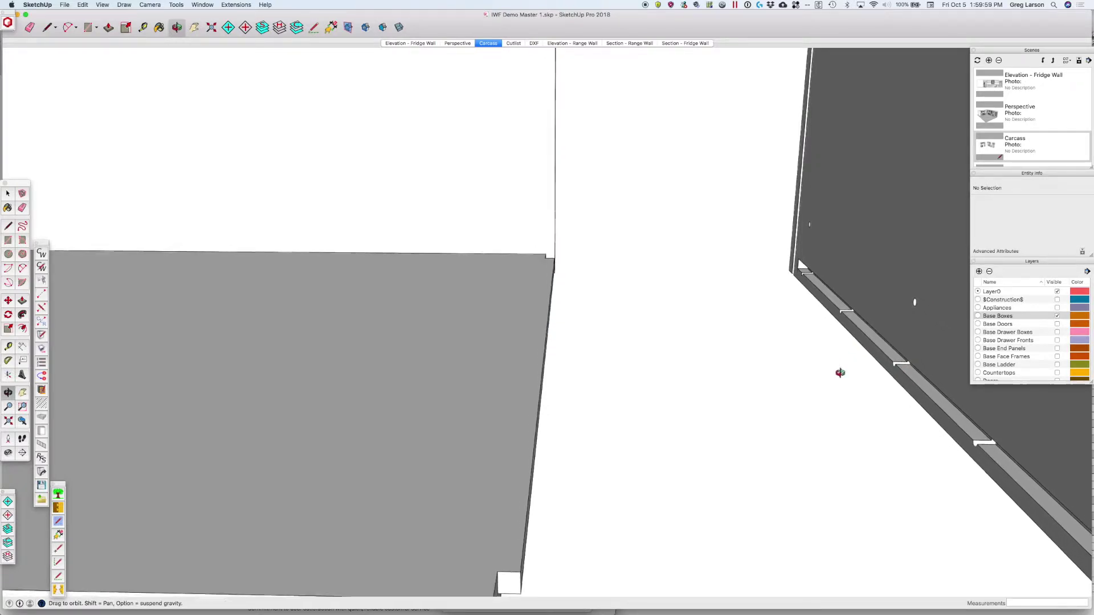
scroll(840, 372, down, 3)
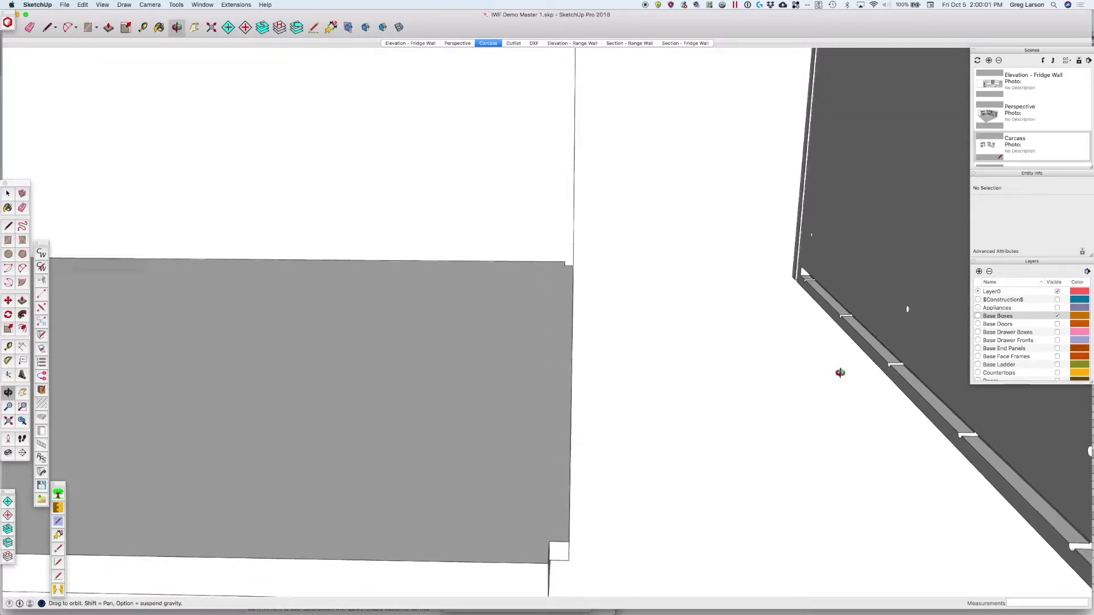
scroll(840, 373, down, 4)
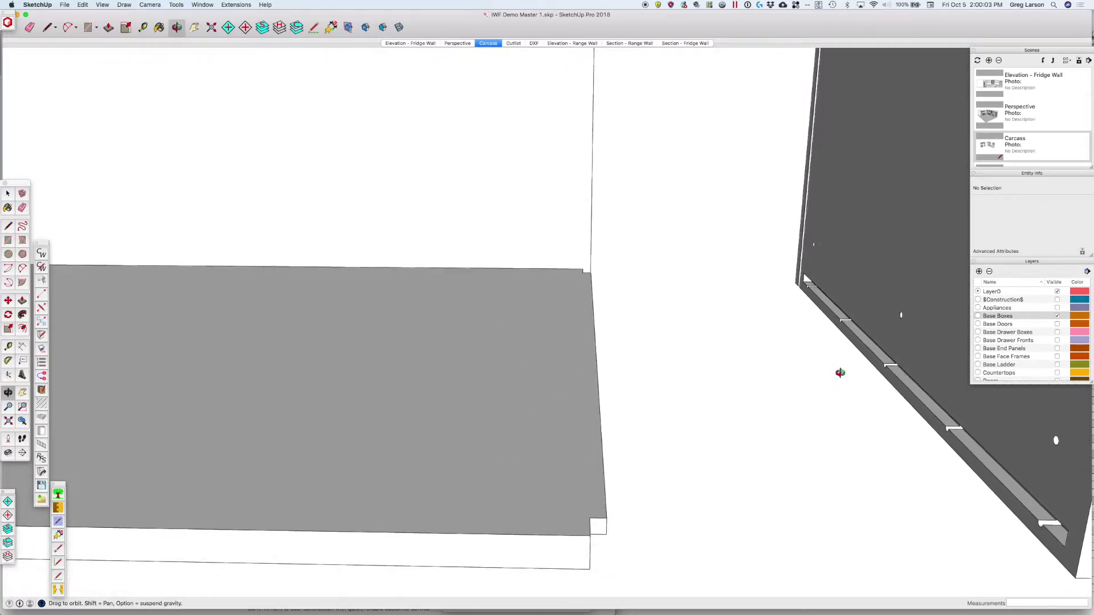
scroll(840, 373, down, 4)
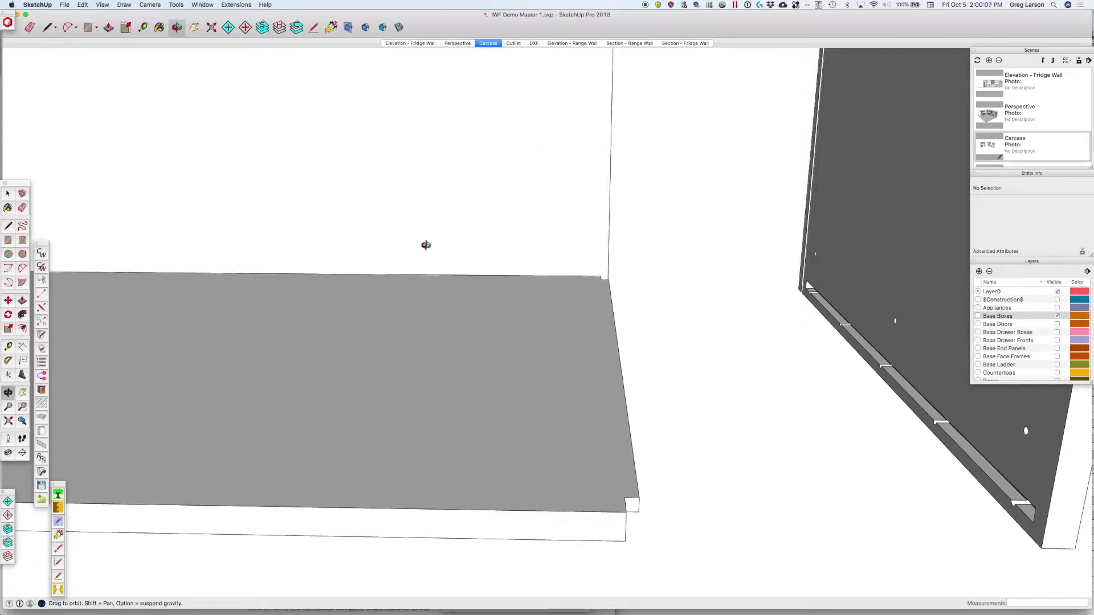
scroll(395, 286, down, 5)
scroll(396, 286, up, 4)
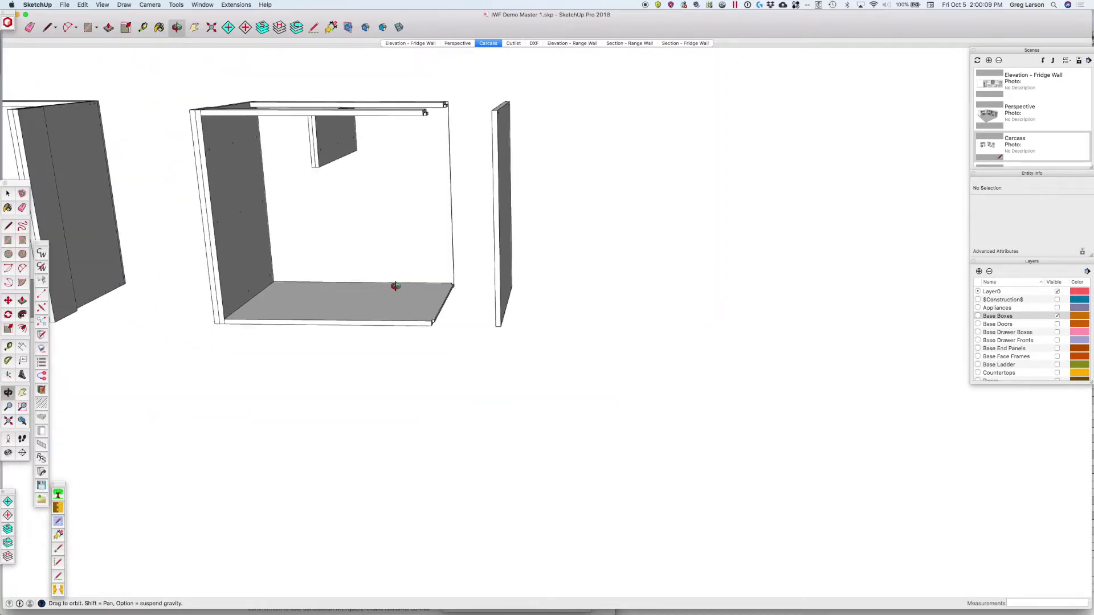
scroll(396, 286, down, 2)
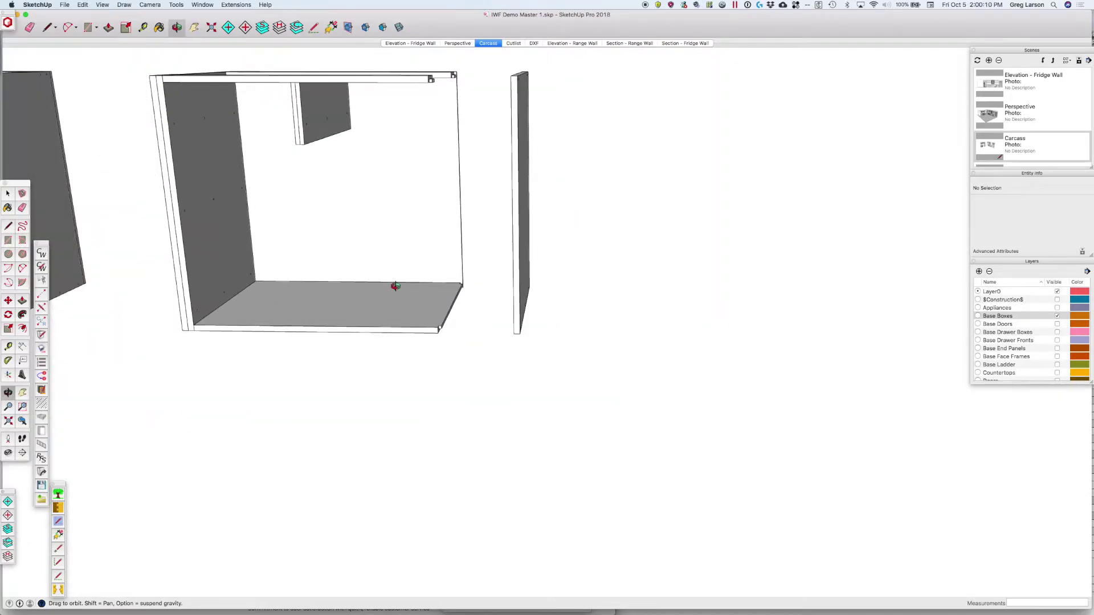
- Set both the pocket front setback and pocket rear setback to 0" in CabWriter's carcass settings
click(41, 271)
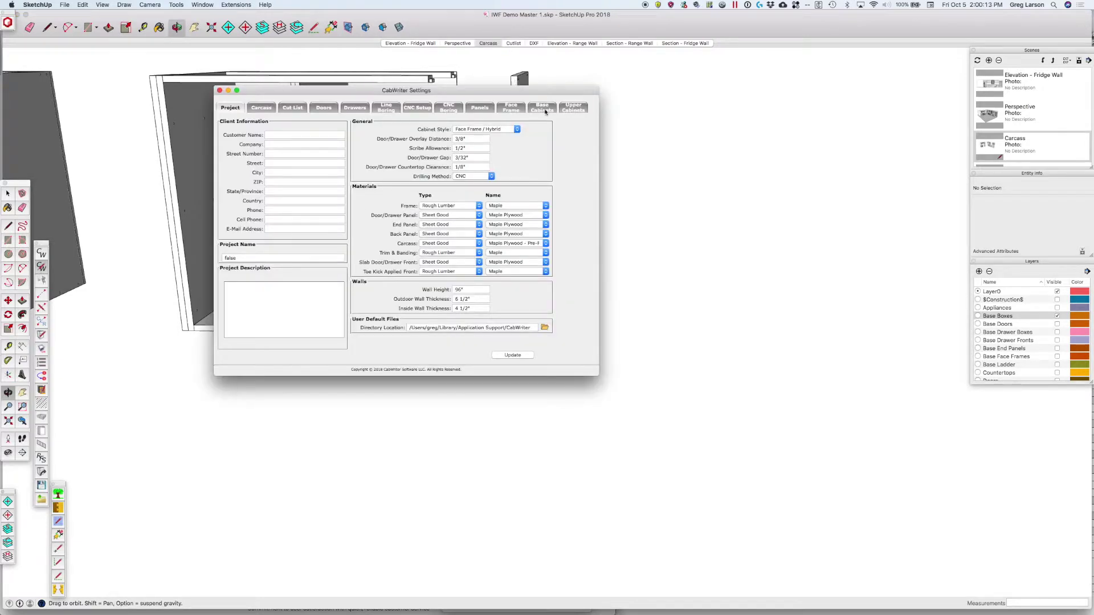
click(267, 109)
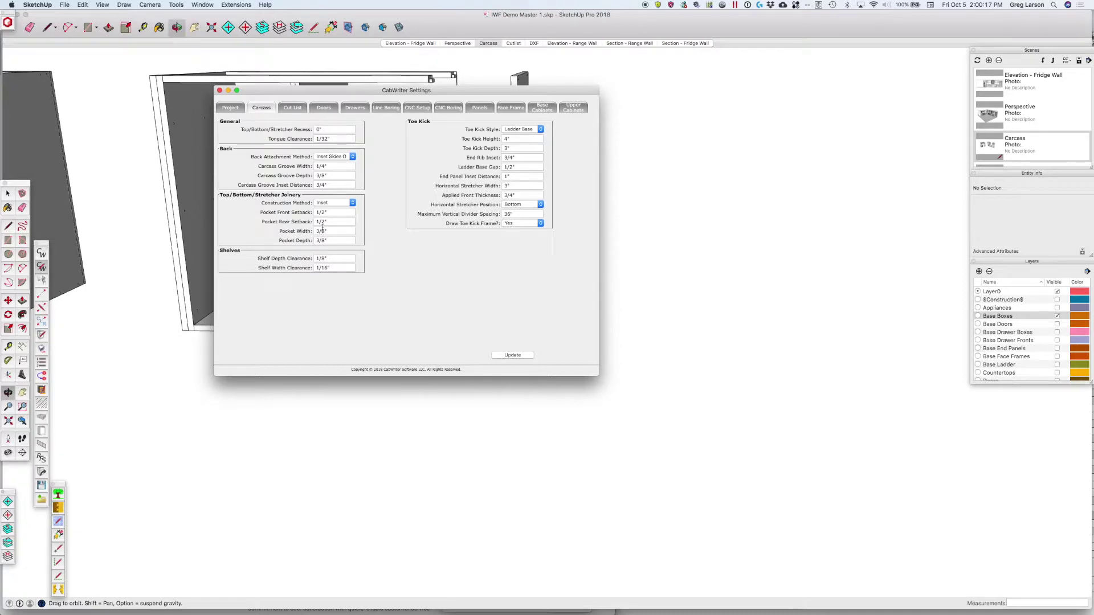
drag(324, 213, 312, 213)
click(322, 221)
click(220, 91)
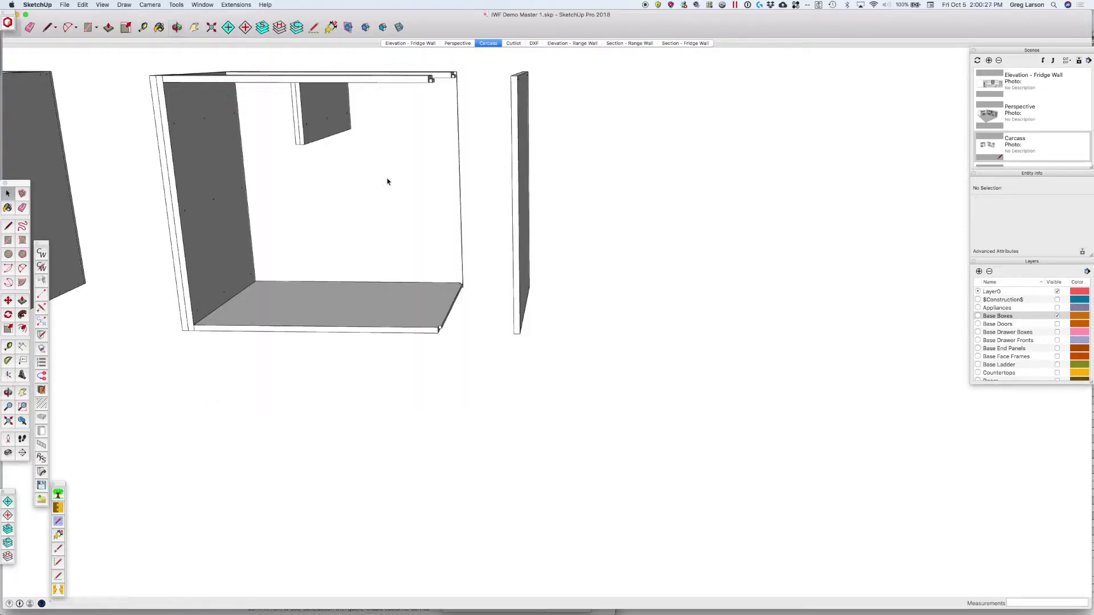
- Redraw the end base cabinet without using its stored defaults and restore the Carcass scene
right_click(385, 177)
mouse_move(426, 343)
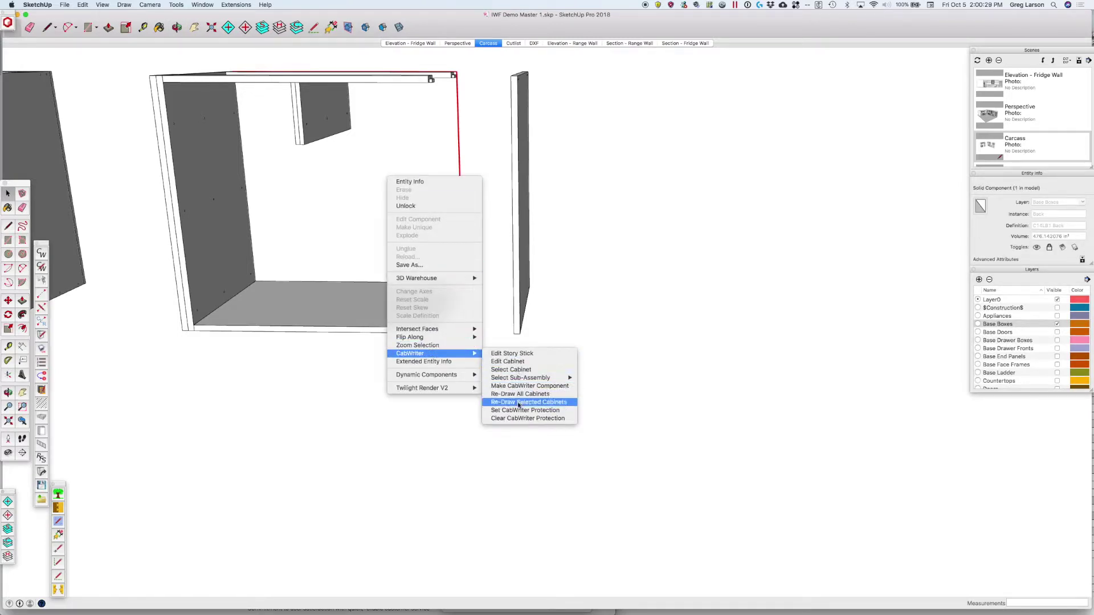
click(519, 402)
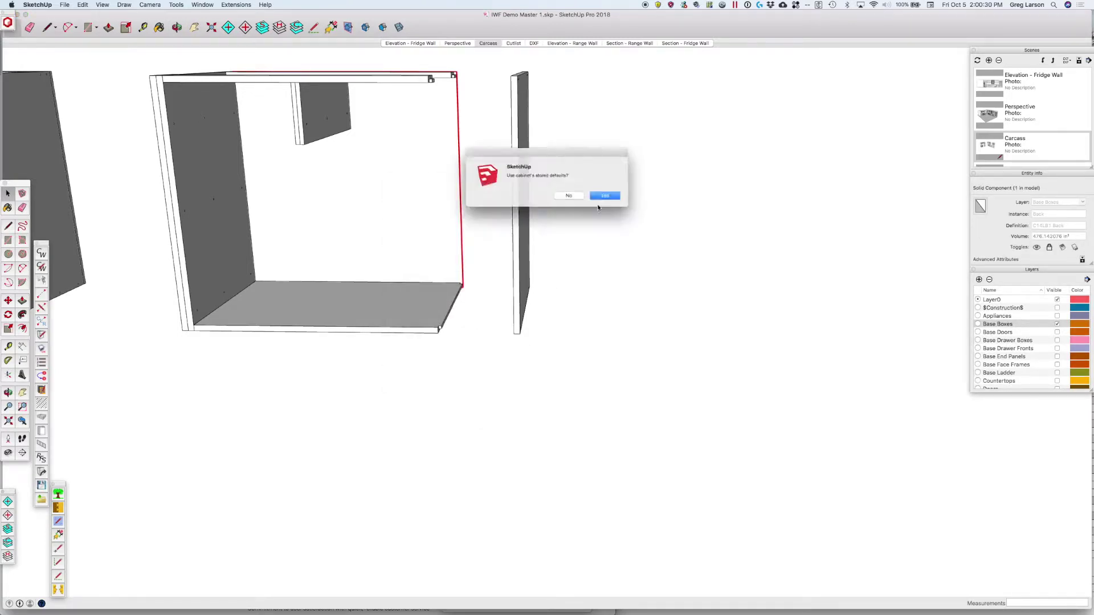
click(554, 198)
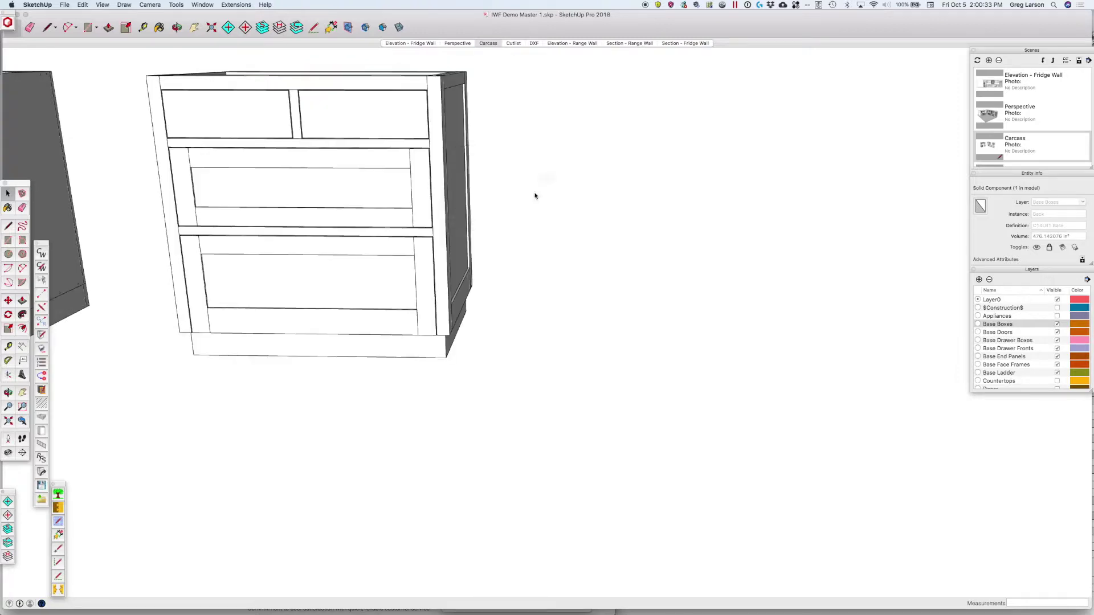
click(610, 198)
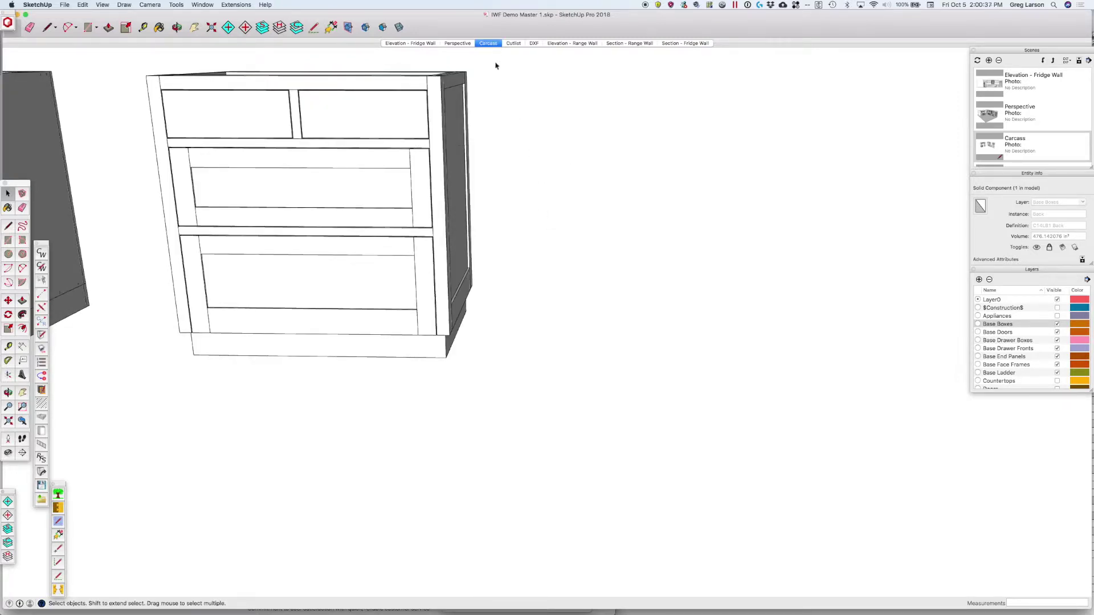
click(494, 44)
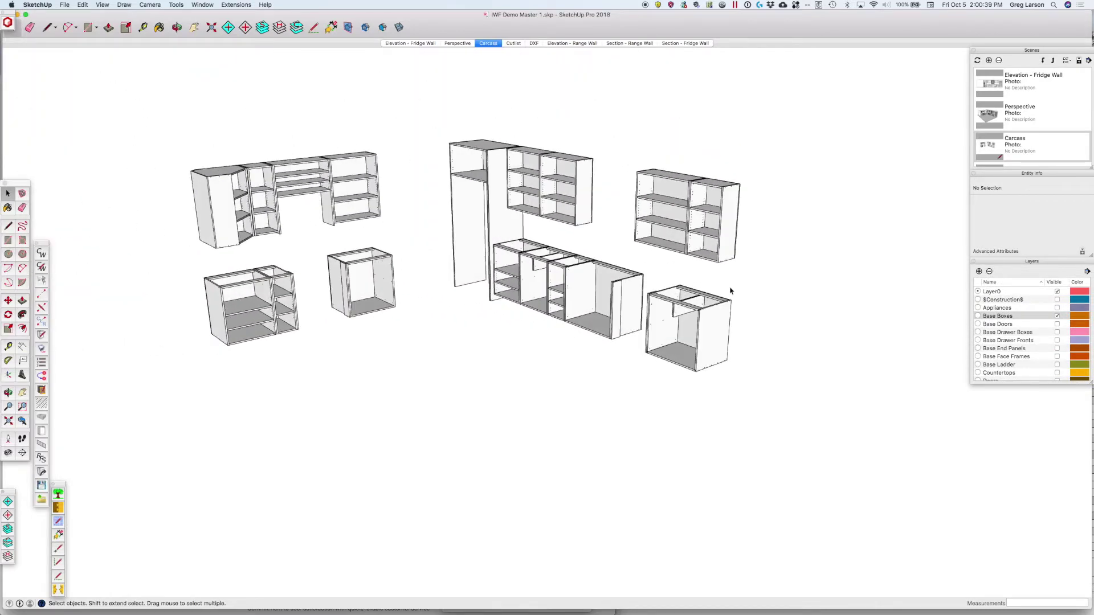
- Examine the stretcher and bottom panel joints along the redrawn cabinet's front edges at the upper and lower corners
scroll(730, 292, up, 5)
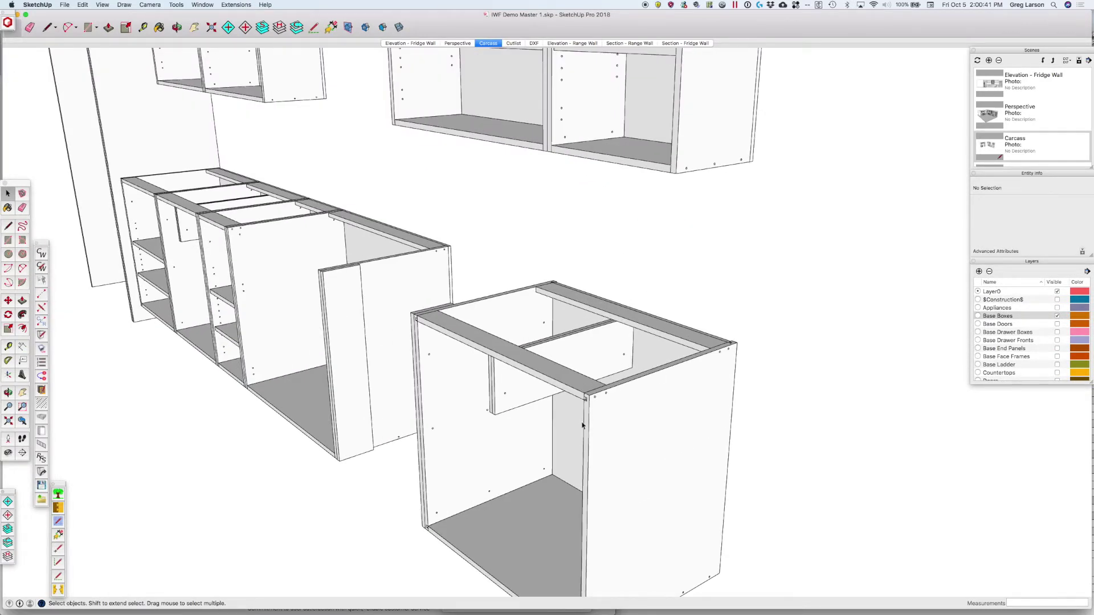
scroll(582, 425, up, 6)
scroll(582, 425, down, 4)
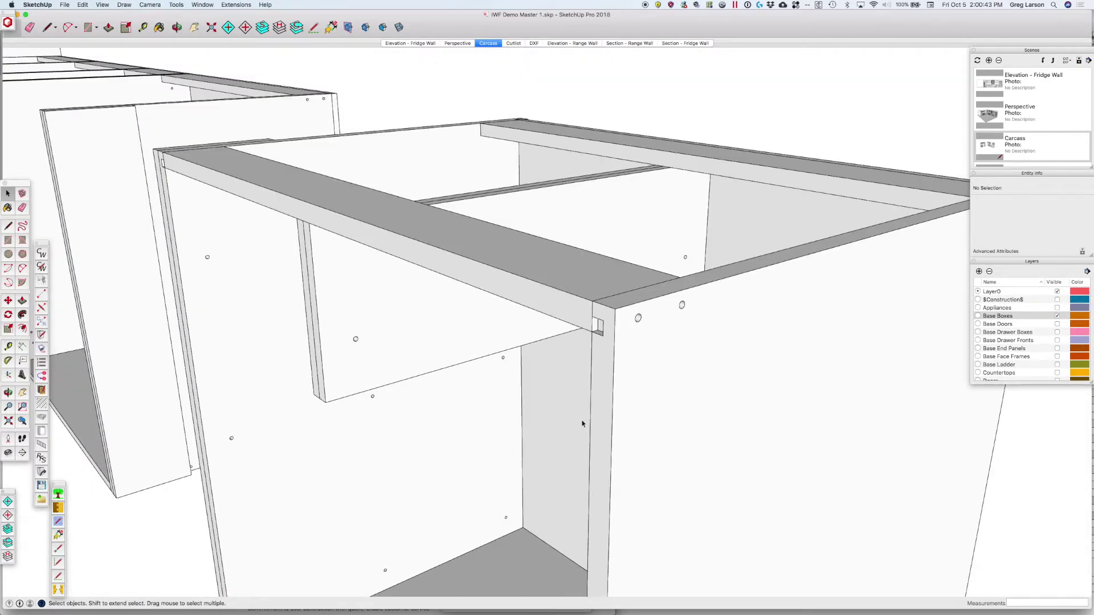
scroll(601, 322, down, 6)
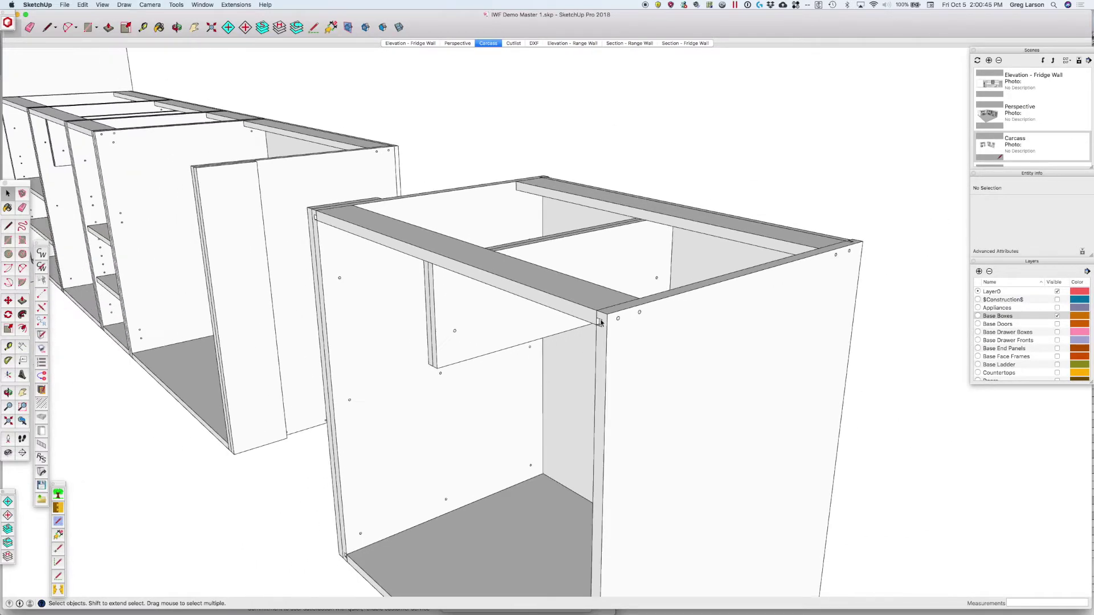
scroll(597, 550, up, 6)
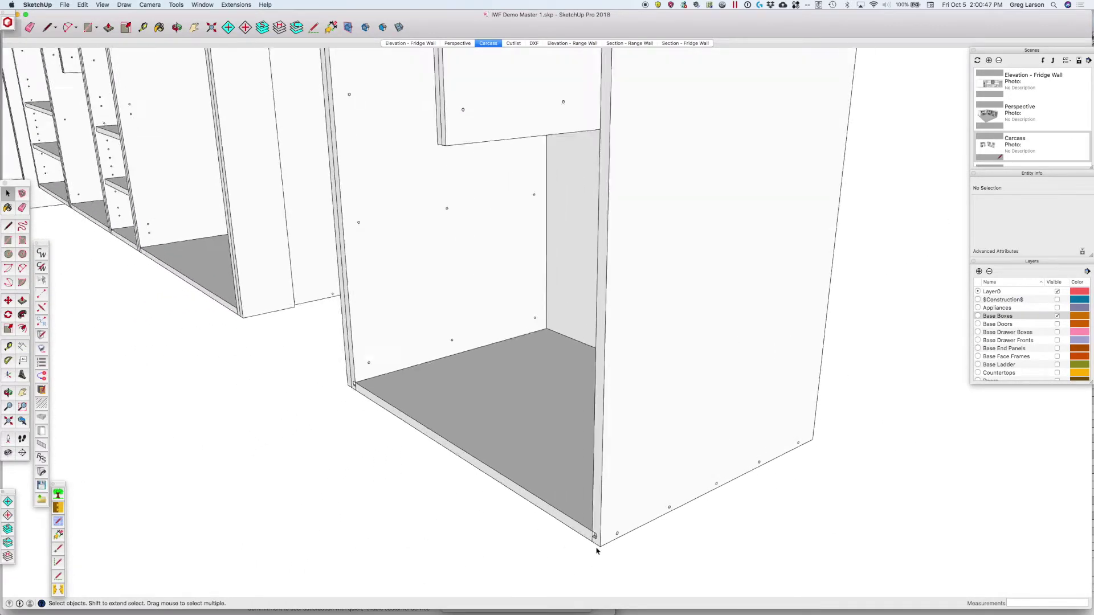
middle_drag(586, 523, 933, 501)
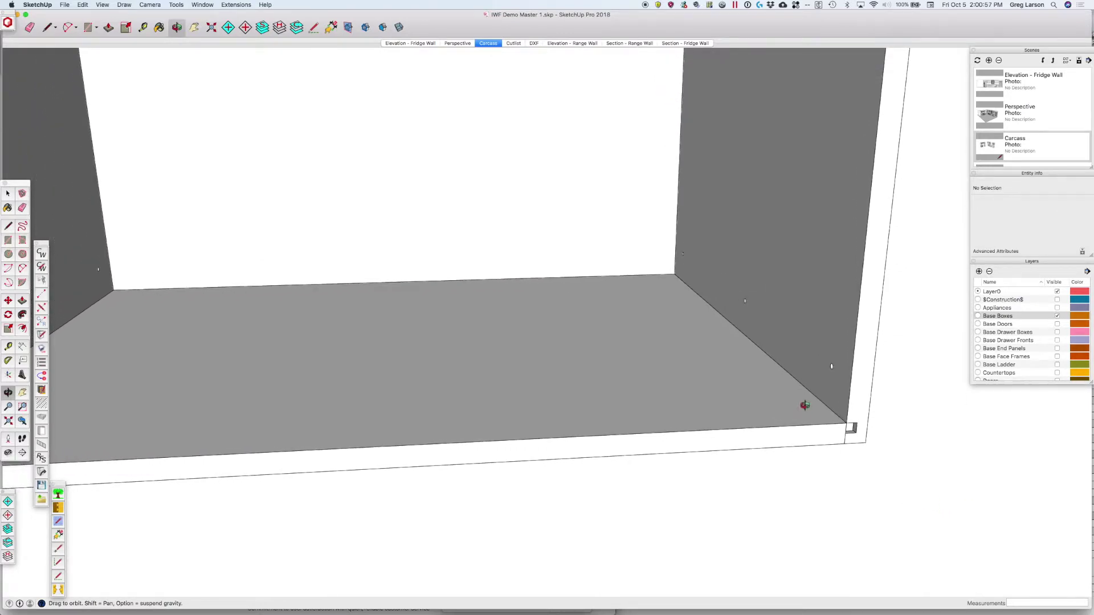
scroll(804, 405, down, 5)
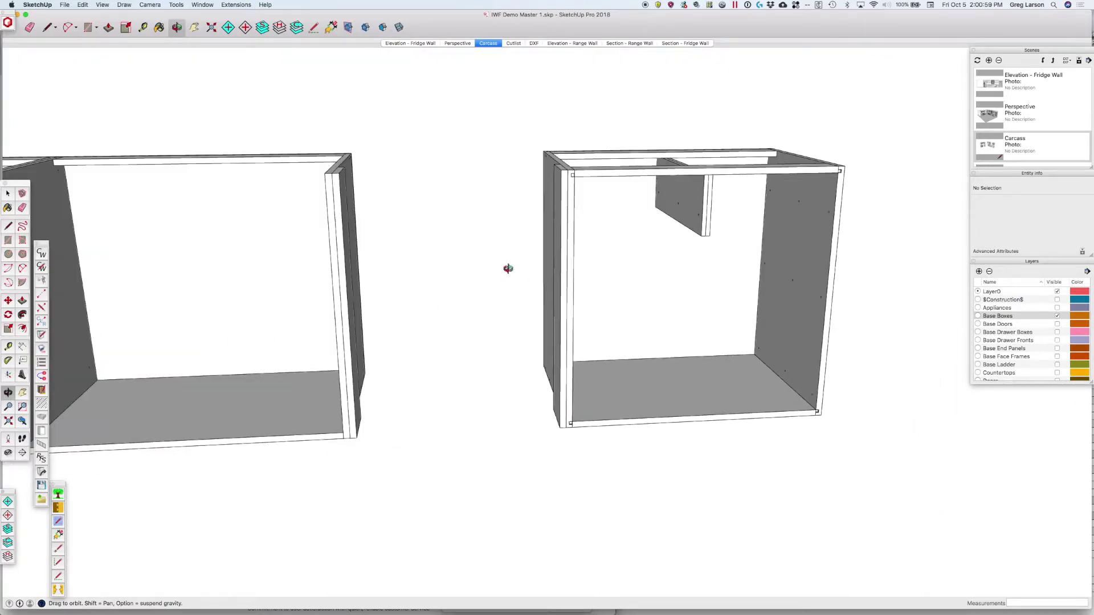
- Set the back attachment method to Inset Full in CabWriter's carcass settings
click(41, 268)
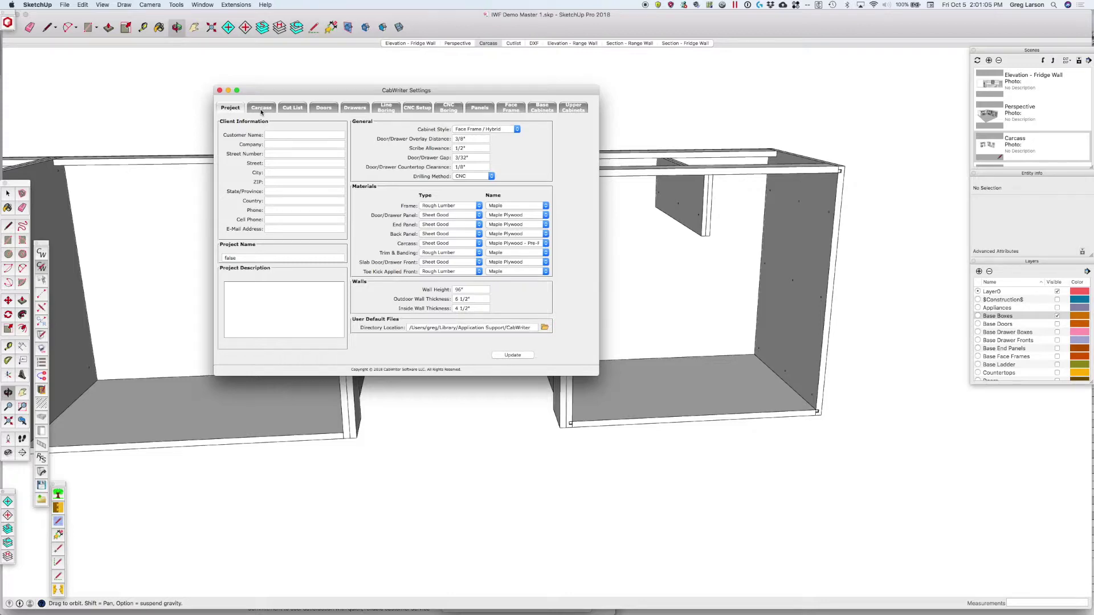
click(261, 109)
click(342, 158)
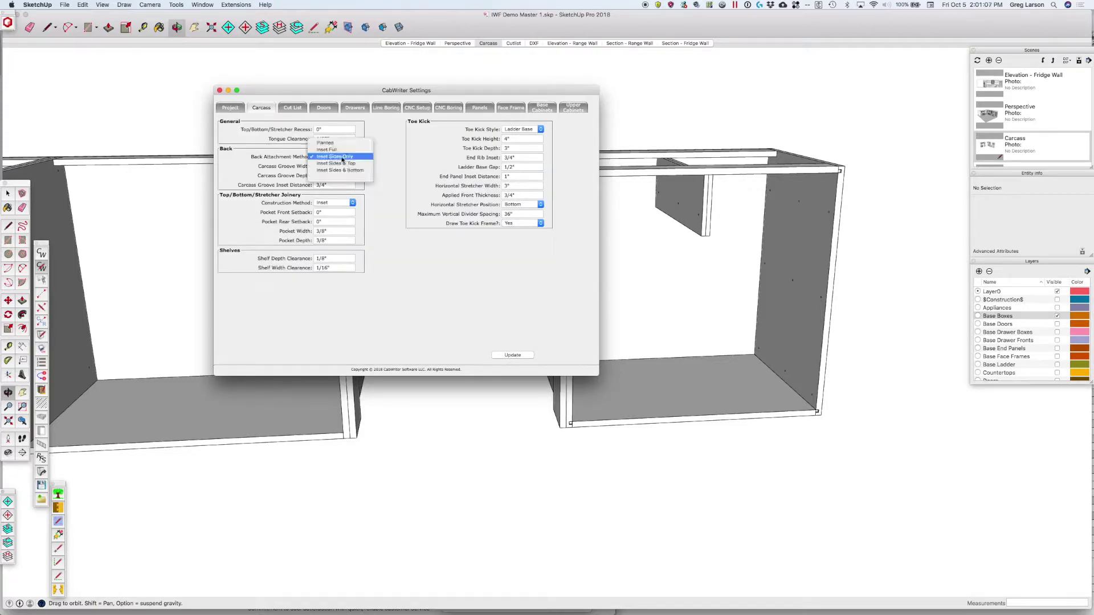
click(339, 150)
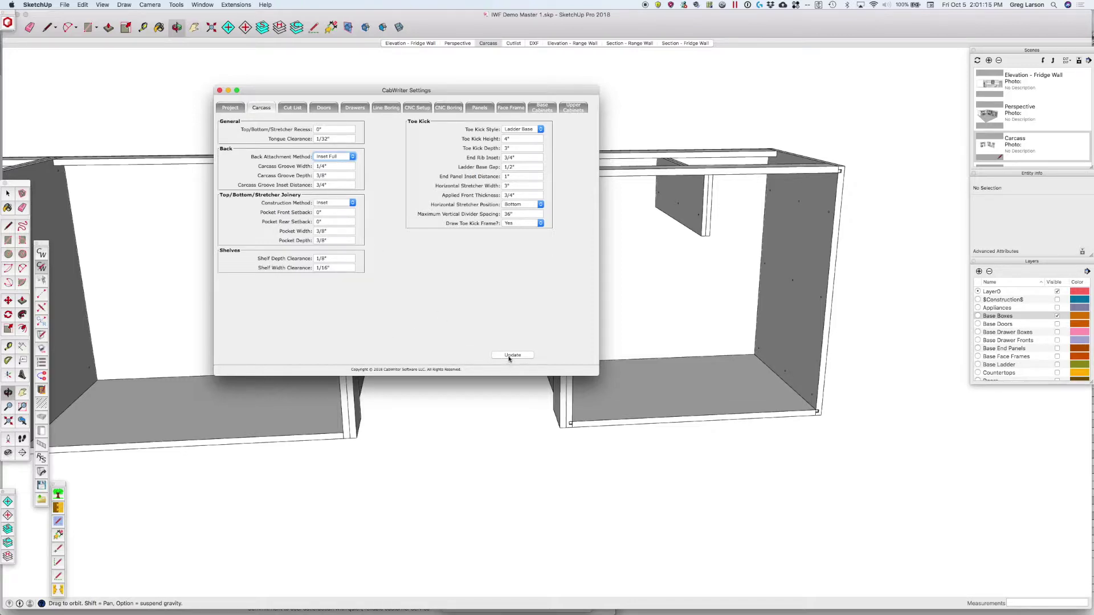
click(219, 90)
- Redraw the end base cabinet with the full inset back, declining its stored defaults, and return to the Carcass scene
key(space)
right_click(570, 244)
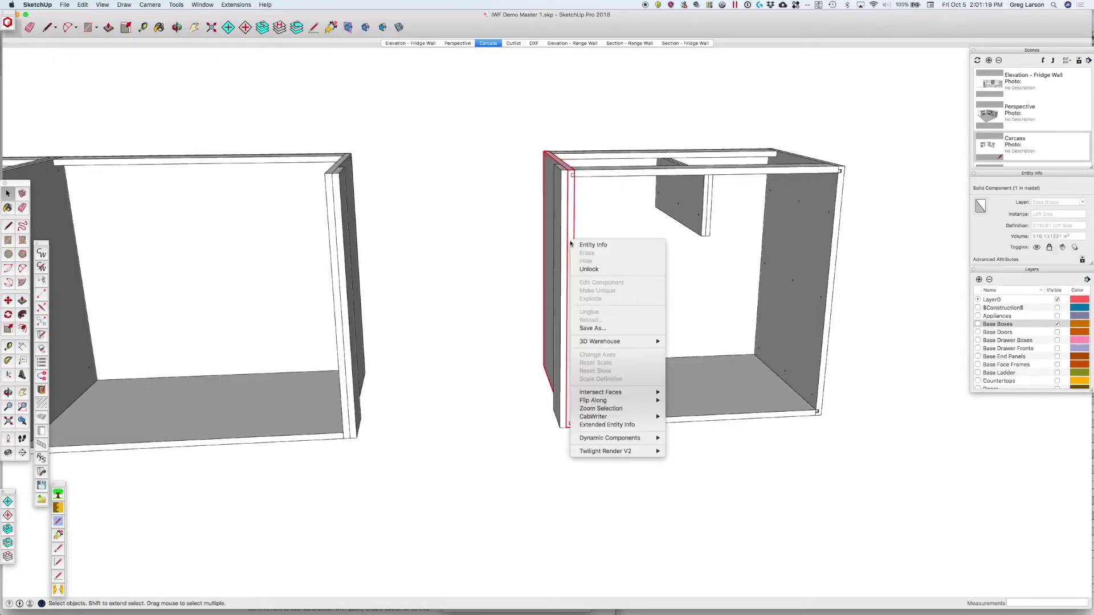
mouse_move(624, 417)
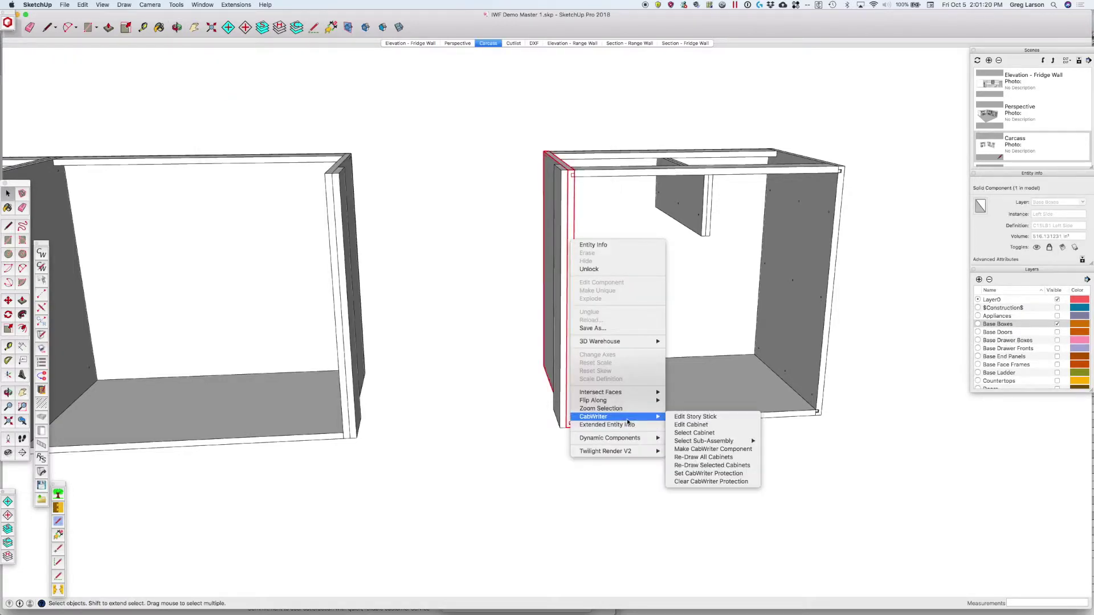
click(718, 466)
click(579, 198)
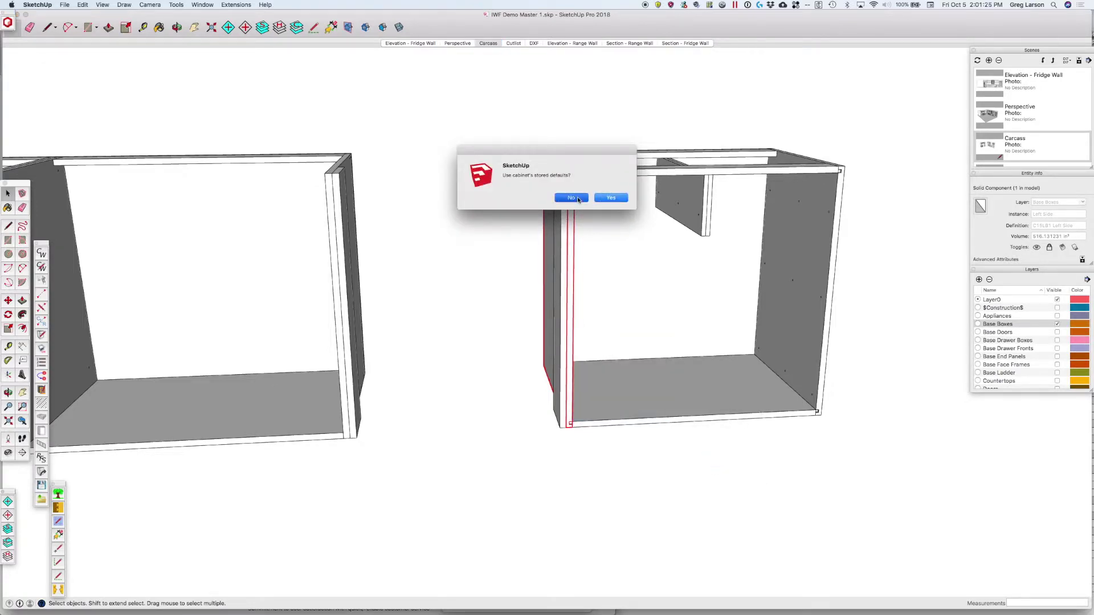
click(614, 202)
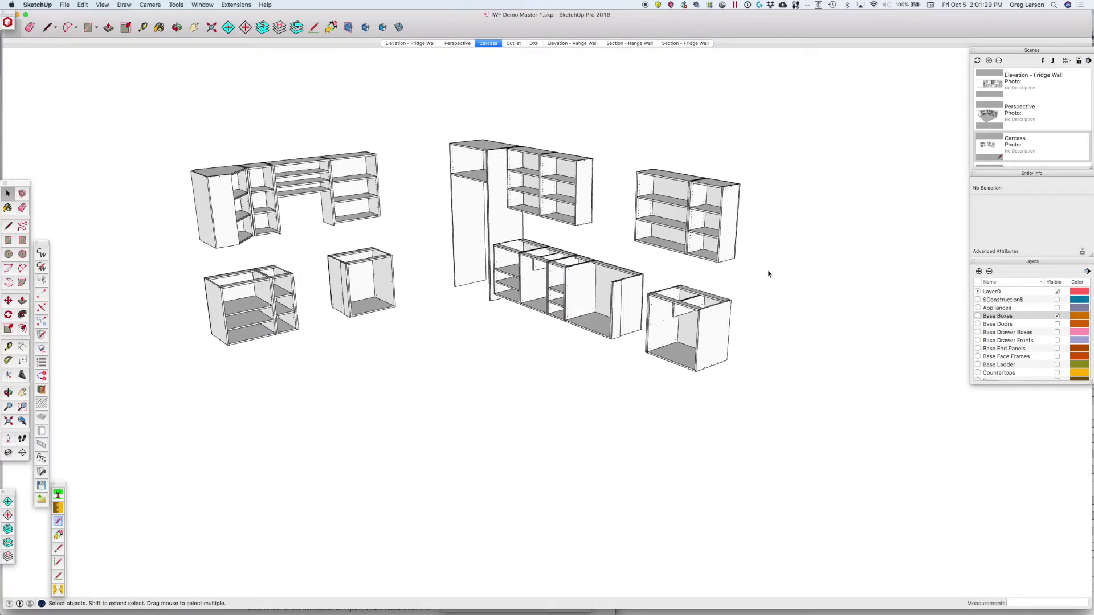
- Unlock the end base cabinet's right side panel and move it about 7 41/64" out from the stretchers
scroll(737, 306, up, 10)
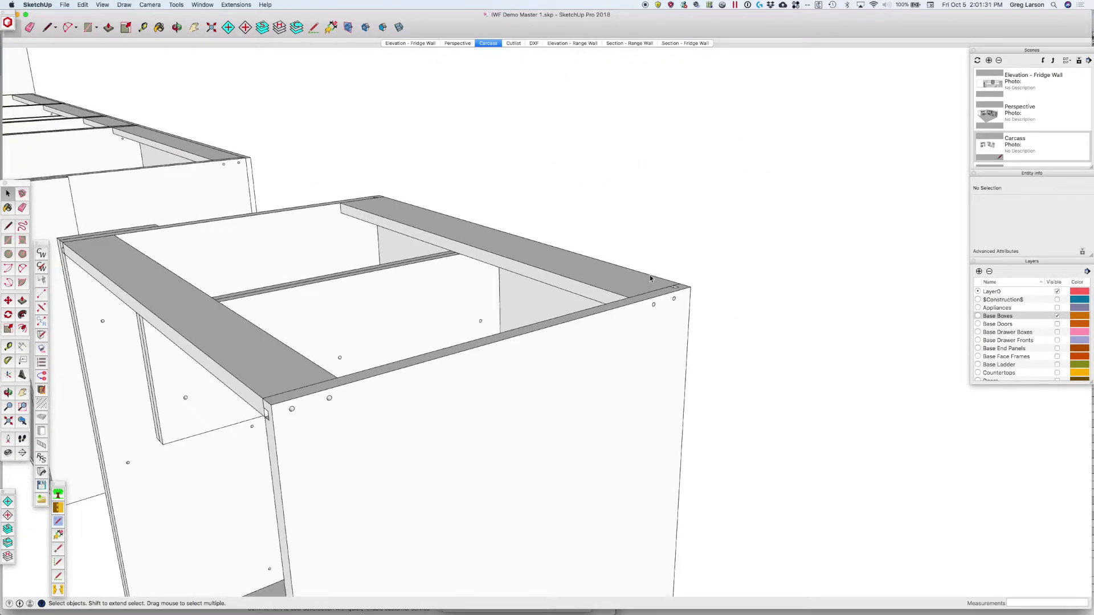
key(o)
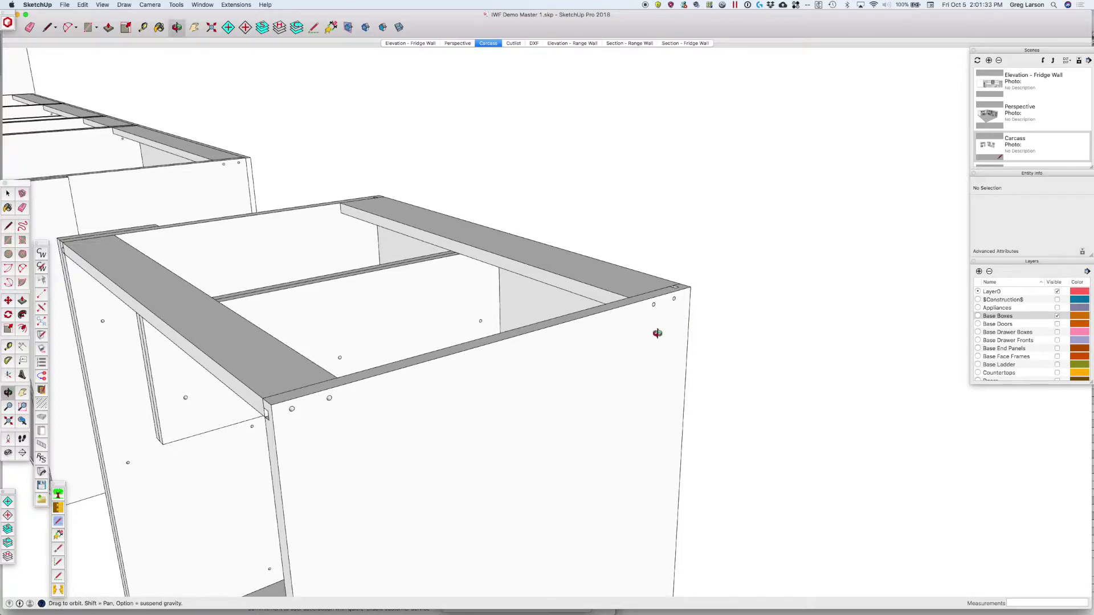
key(space)
right_click(631, 325)
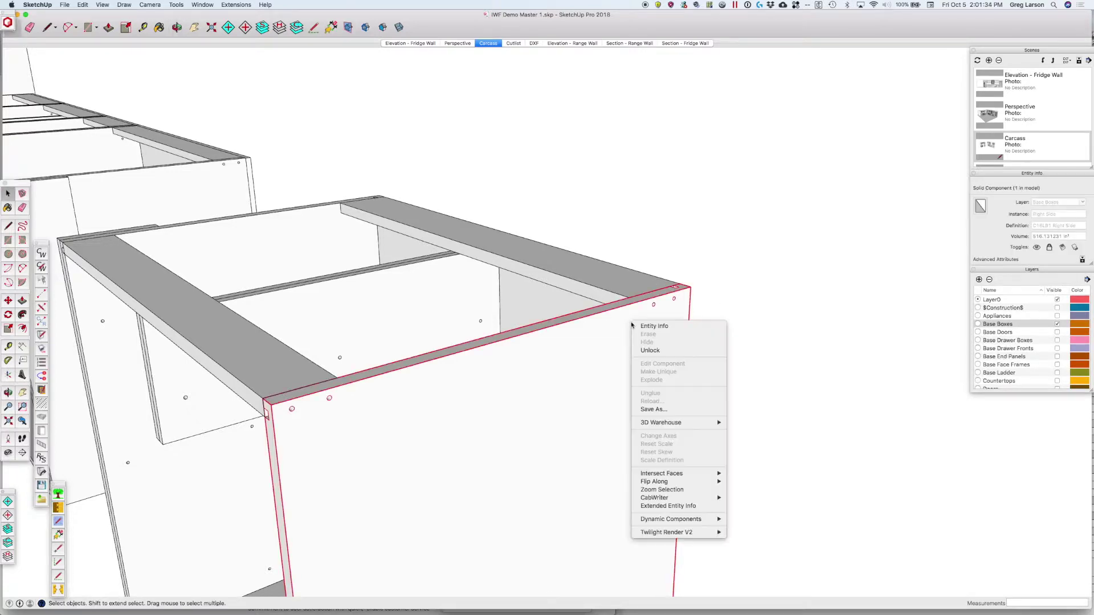
click(649, 350)
key(m)
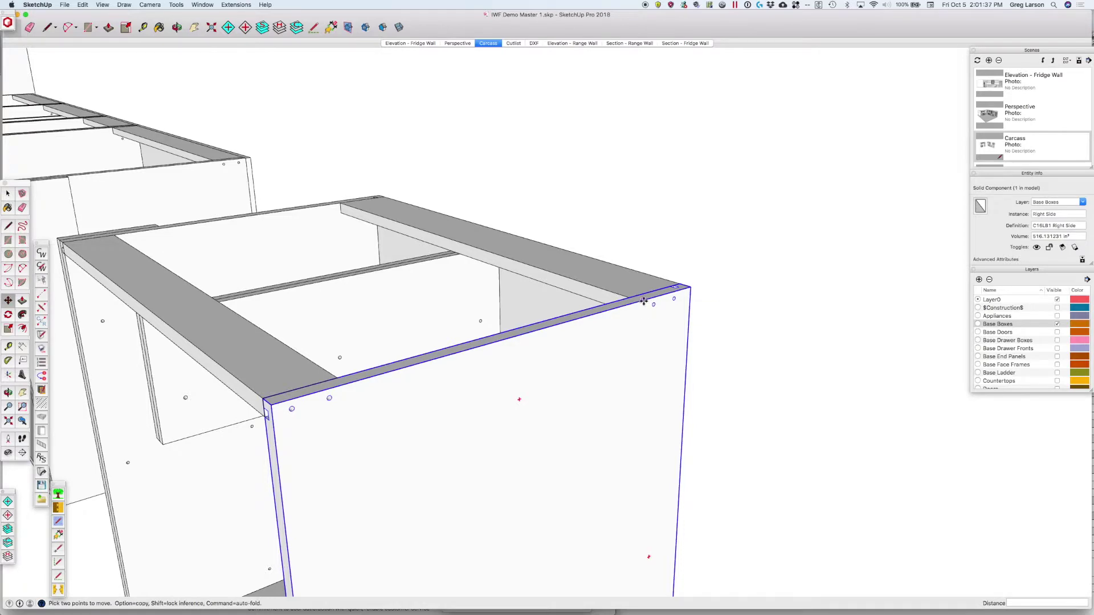
click(644, 301)
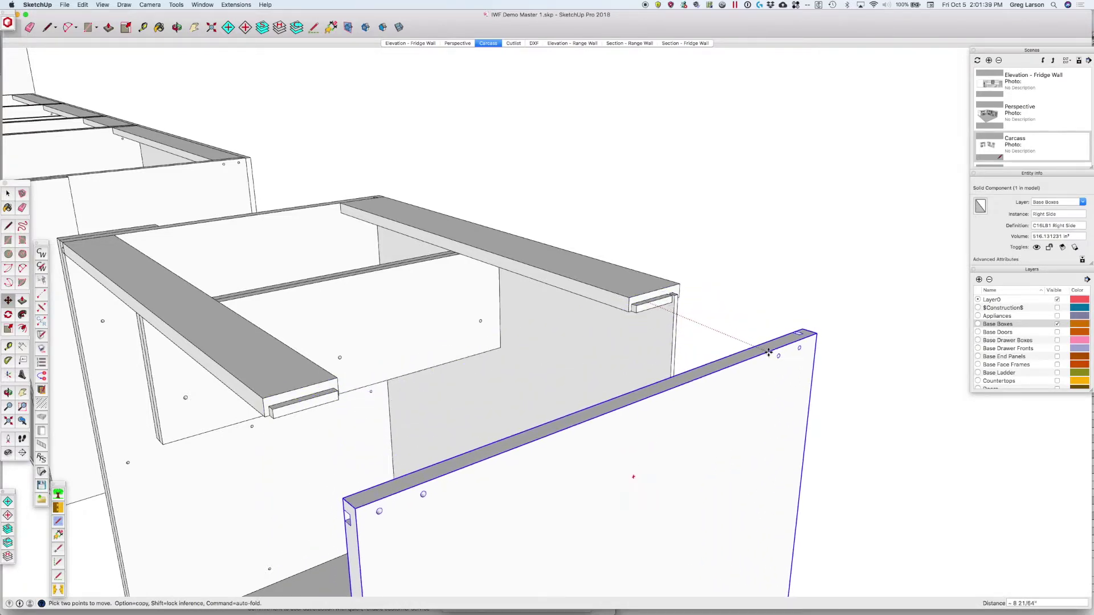
click(770, 346)
- Move the detached right side panel farther out from the cabinet, clear of the bottom panel, and deselect it
scroll(711, 317, down, 4)
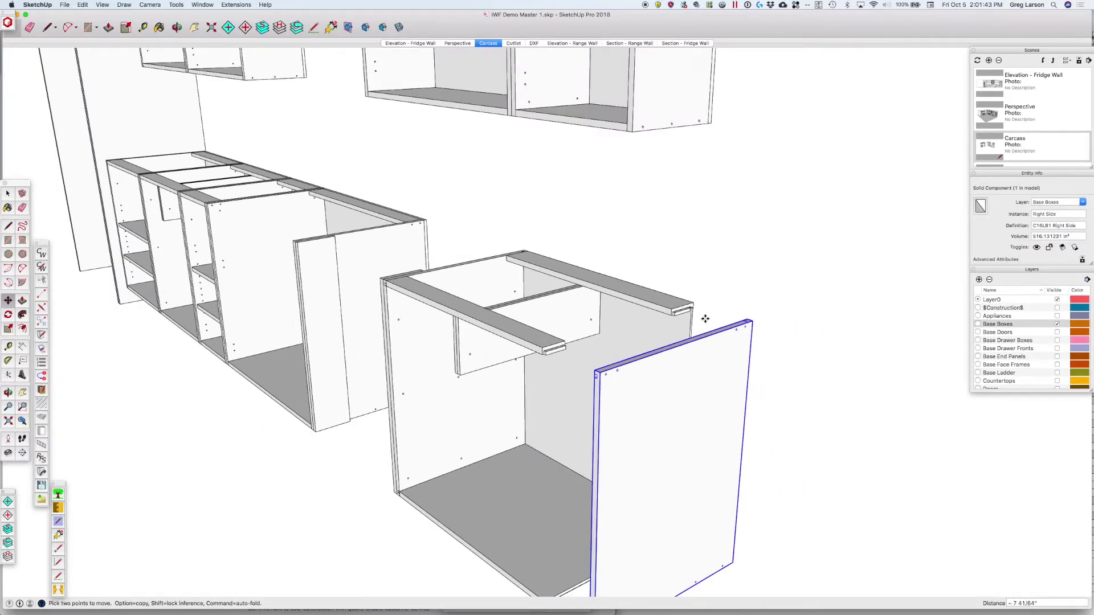
click(606, 512)
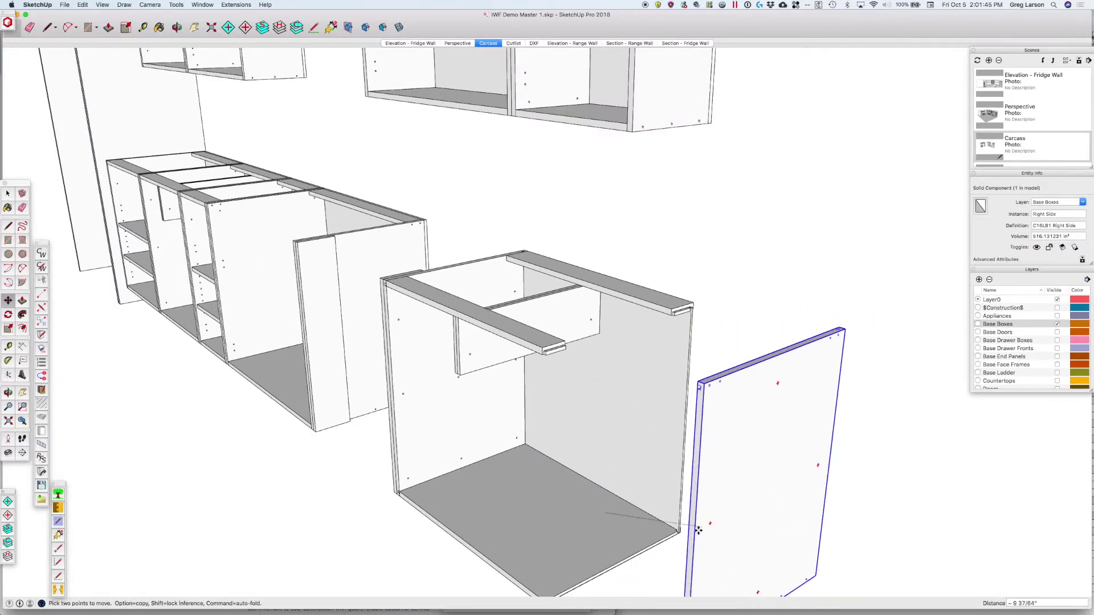
click(688, 555)
key(space)
click(735, 337)
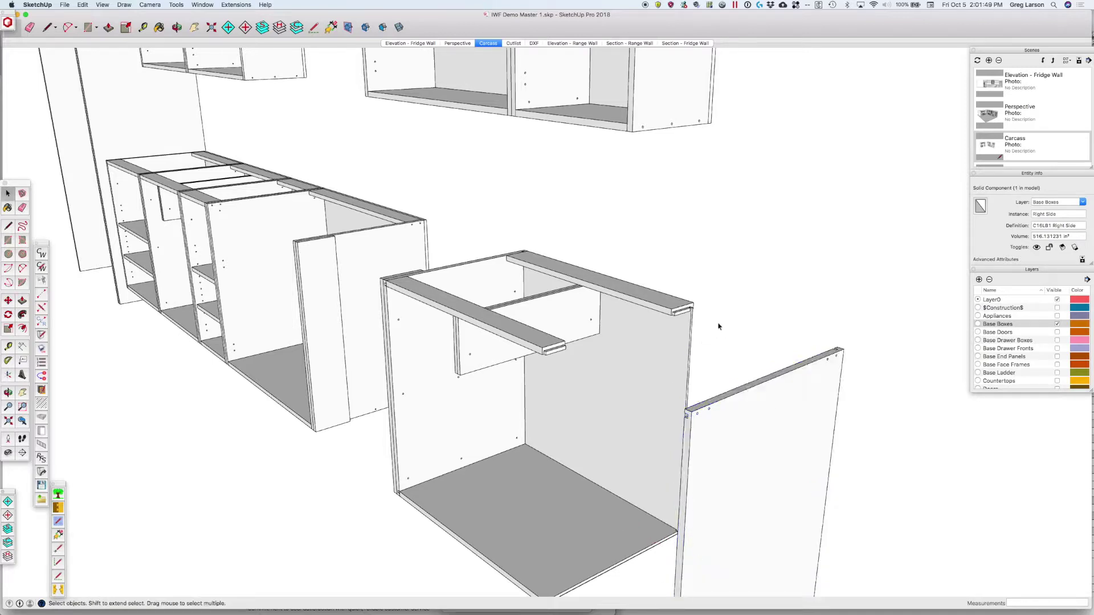
- Examine the tenons on the exposed ends of the end base cabinet's front and back stretchers
scroll(656, 379, down, 3)
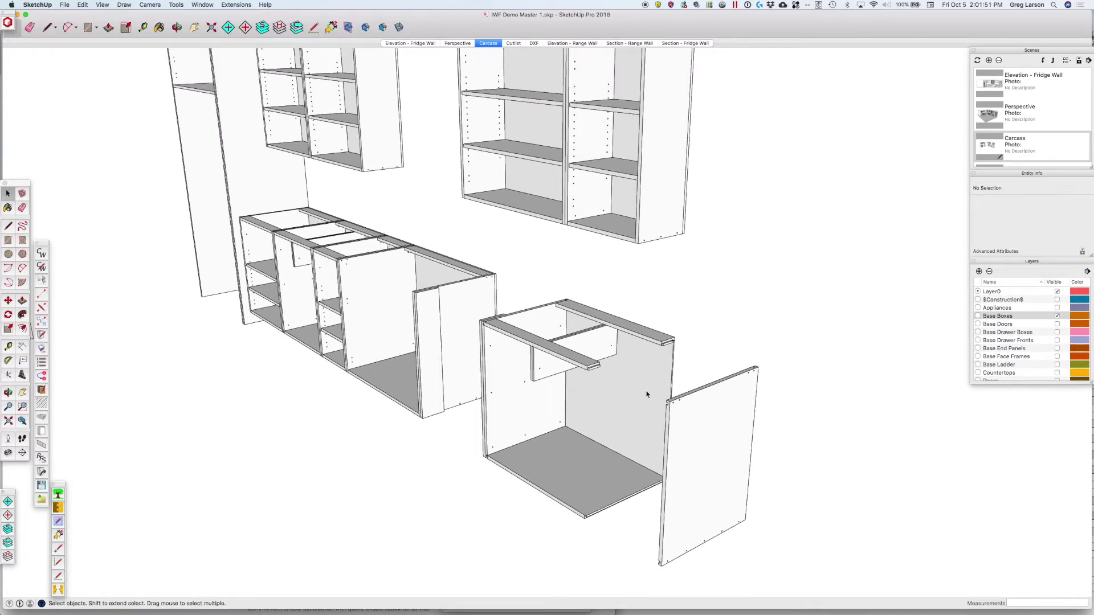
scroll(673, 336, up, 5)
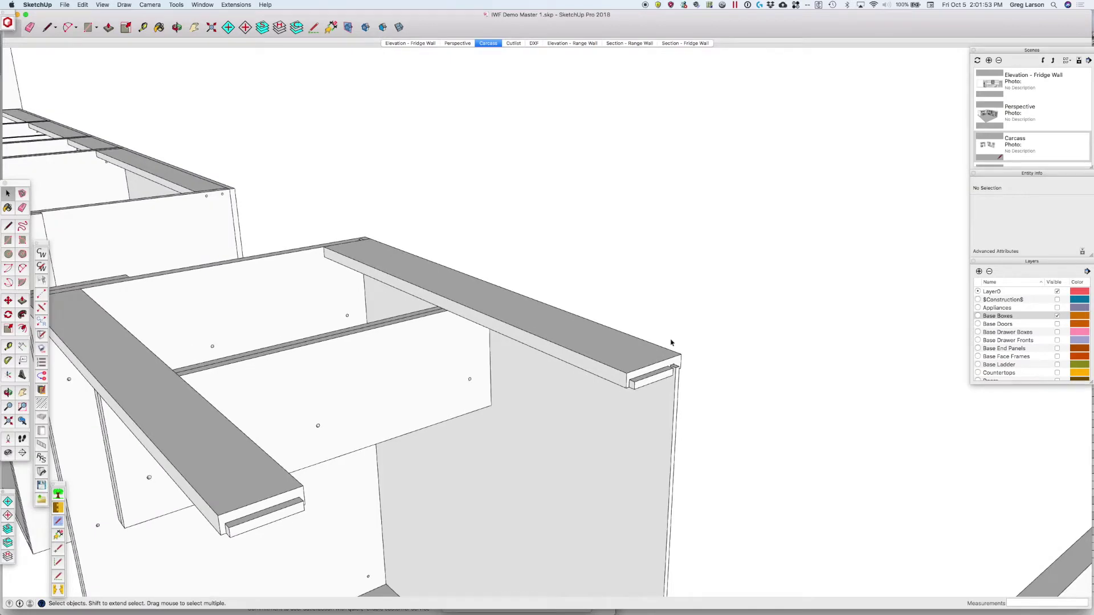
scroll(661, 392, up, 2)
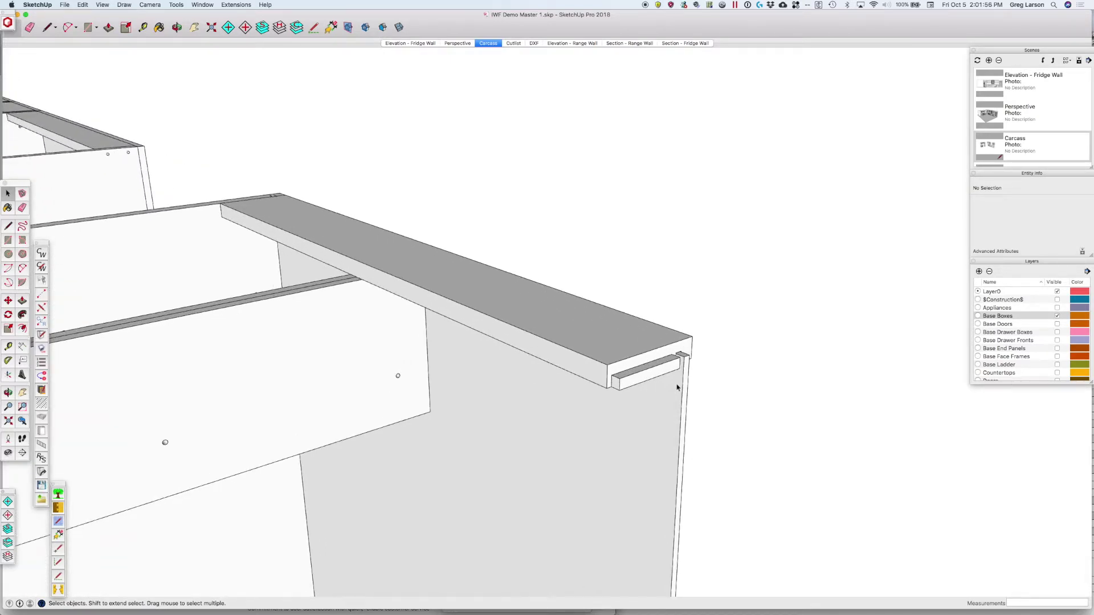
scroll(677, 387, down, 1)
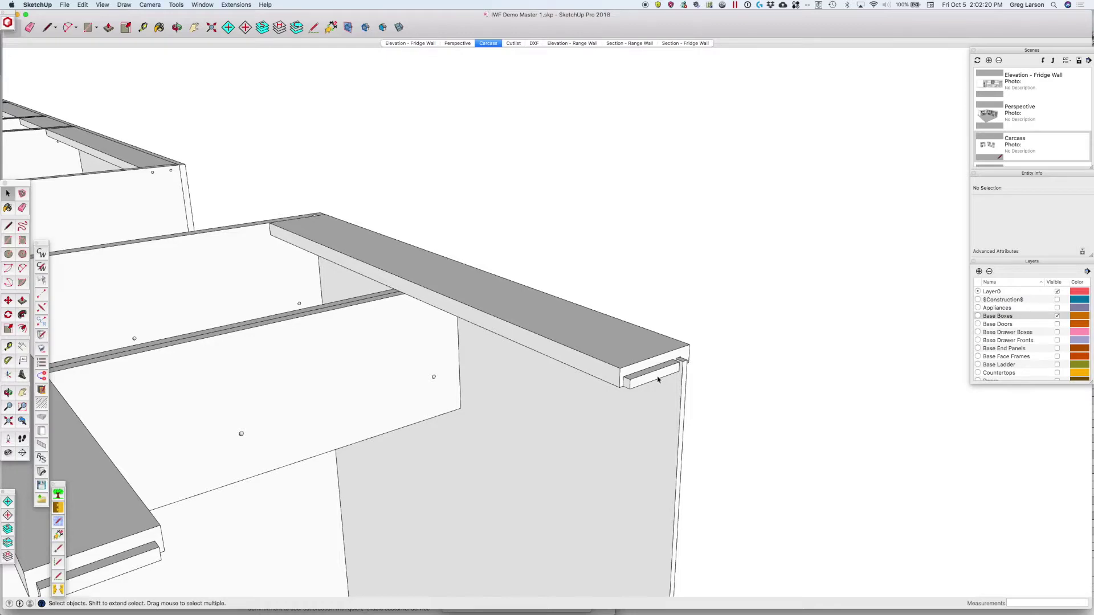
scroll(659, 379, down, 10)
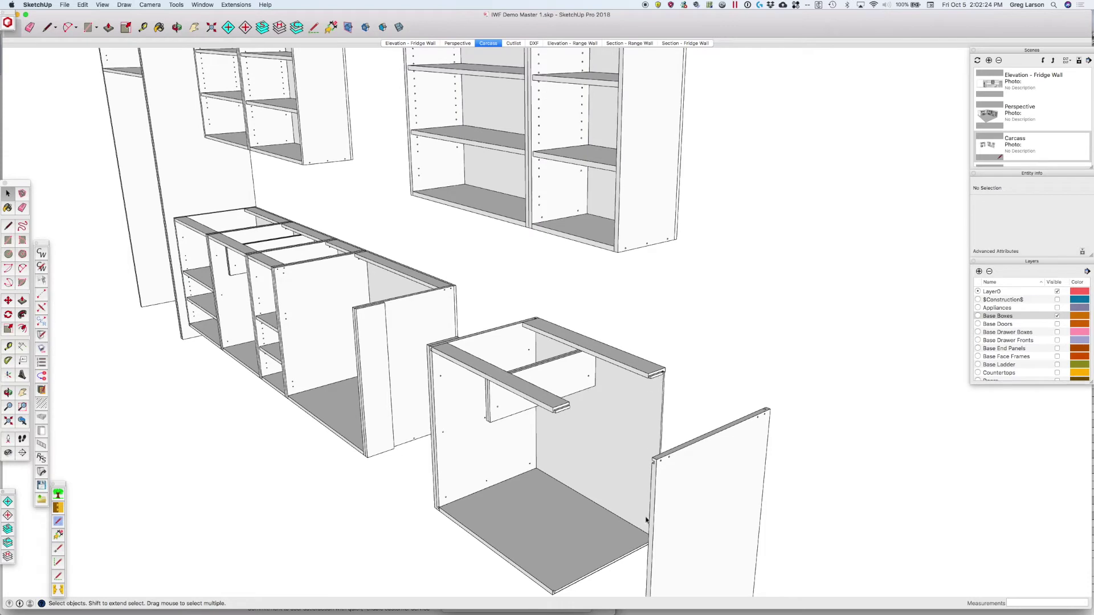
scroll(643, 558, up, 6)
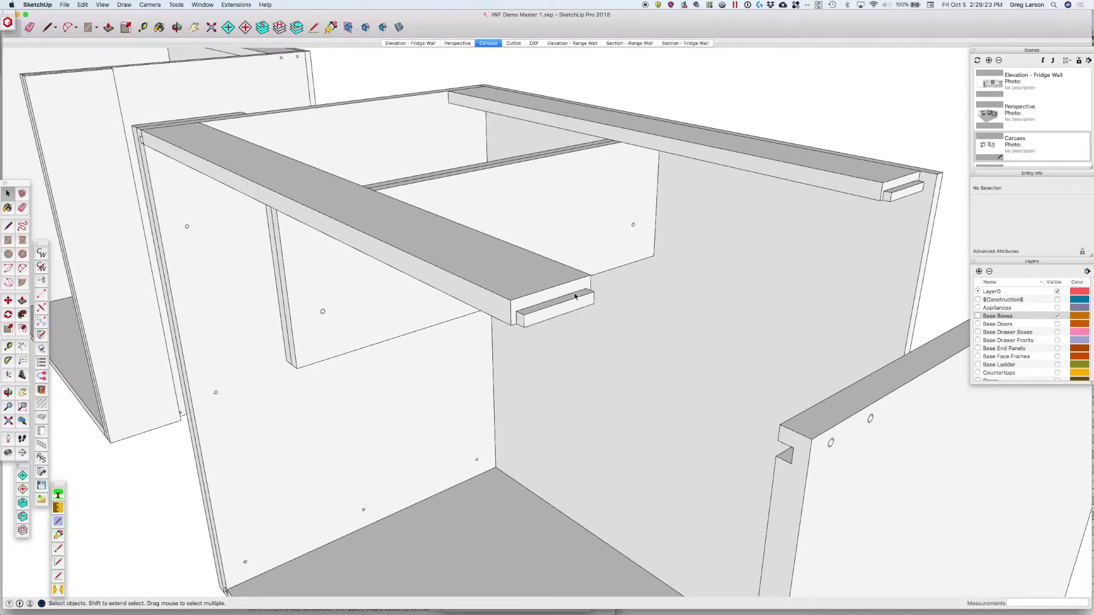
scroll(576, 296, down, 3)
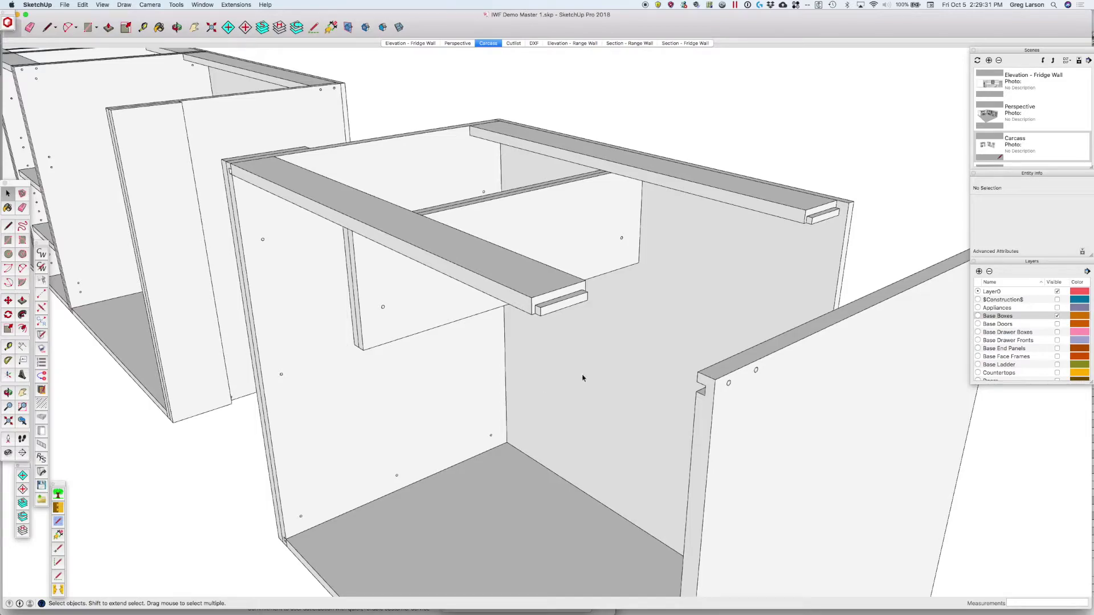
- Examine the stretcher pockets and boring on the inside face of the detached side panel, then its outer face and the tenons
key(o)
drag(535, 374, 889, 367)
scroll(890, 367, down, 8)
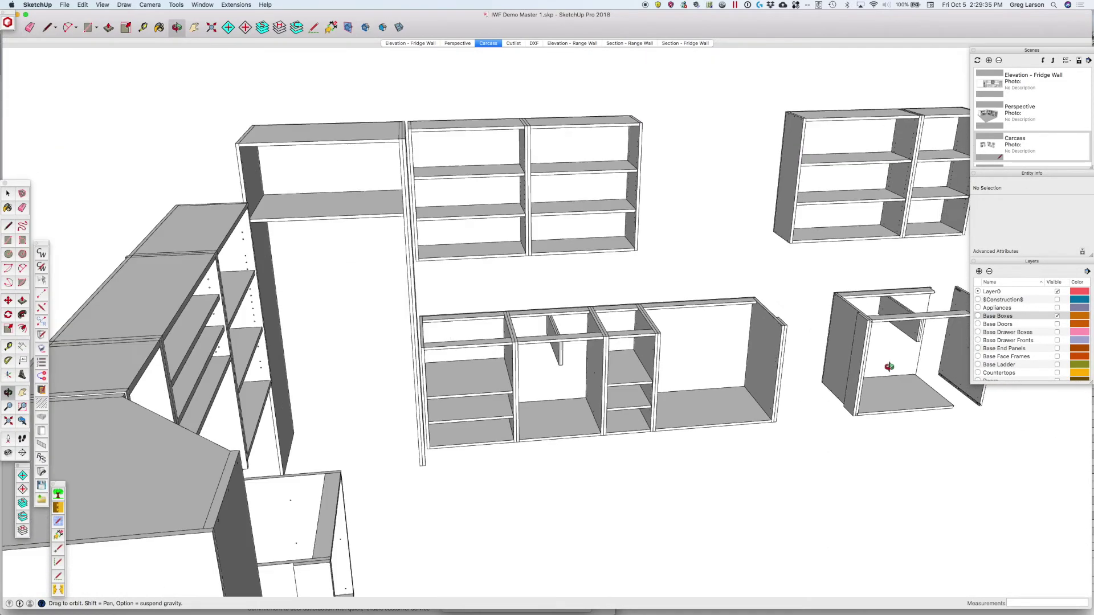
scroll(965, 328, up, 4)
scroll(965, 328, up, 5)
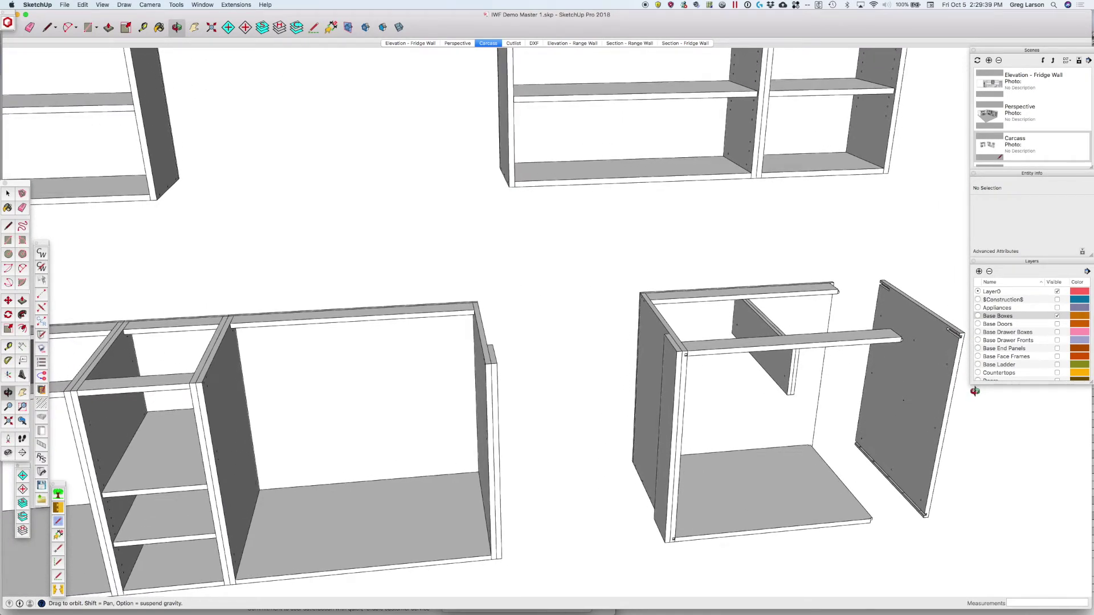
key(h)
drag(897, 383, 694, 332)
key(o)
scroll(730, 321, up, 6)
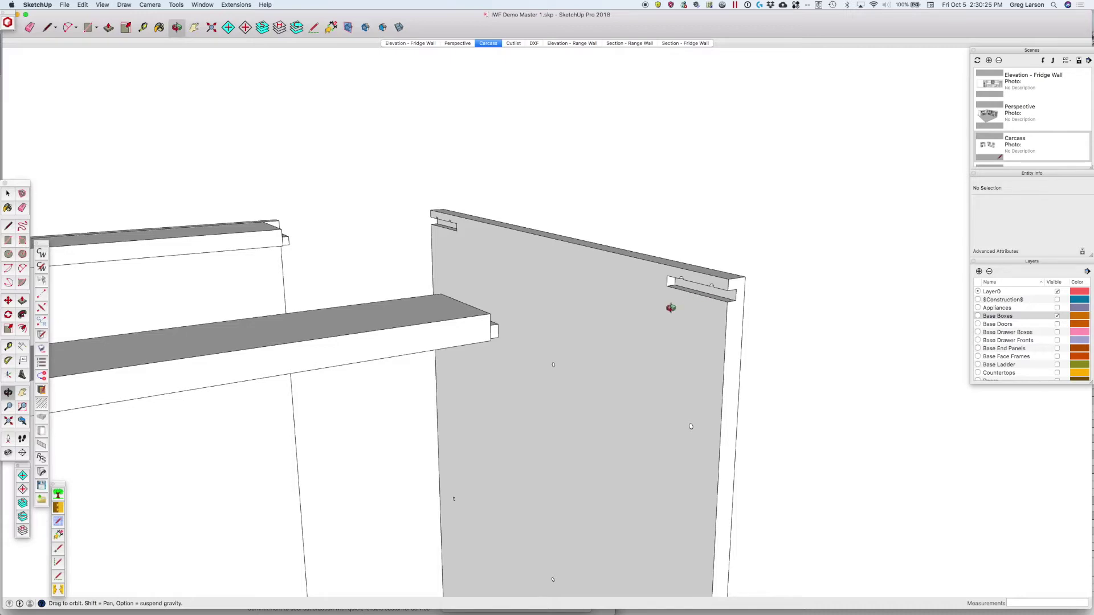
drag(690, 284, 690, 285)
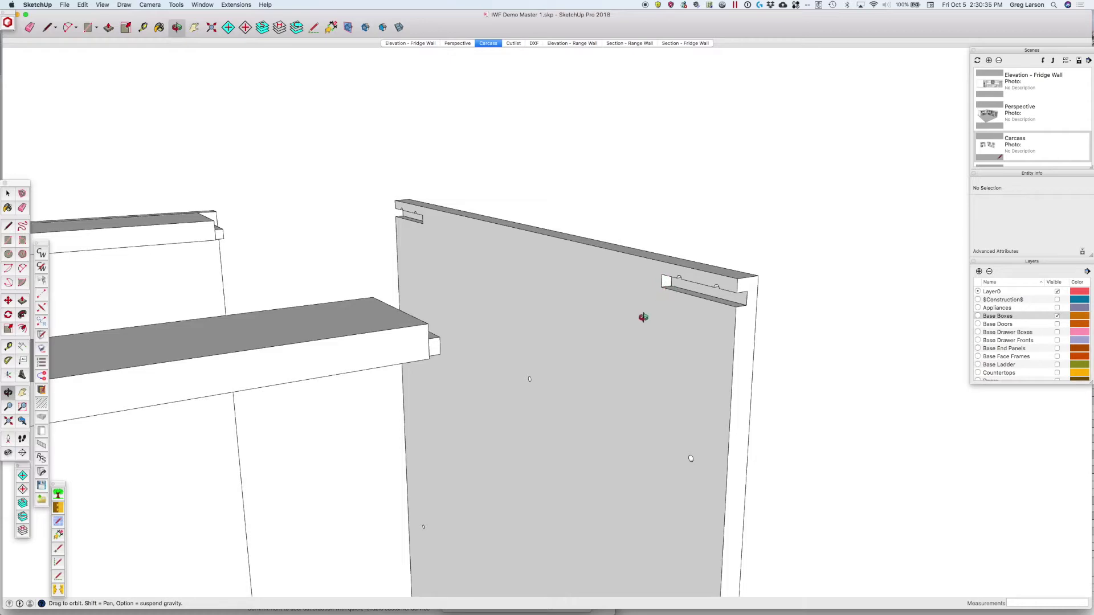
key(space)
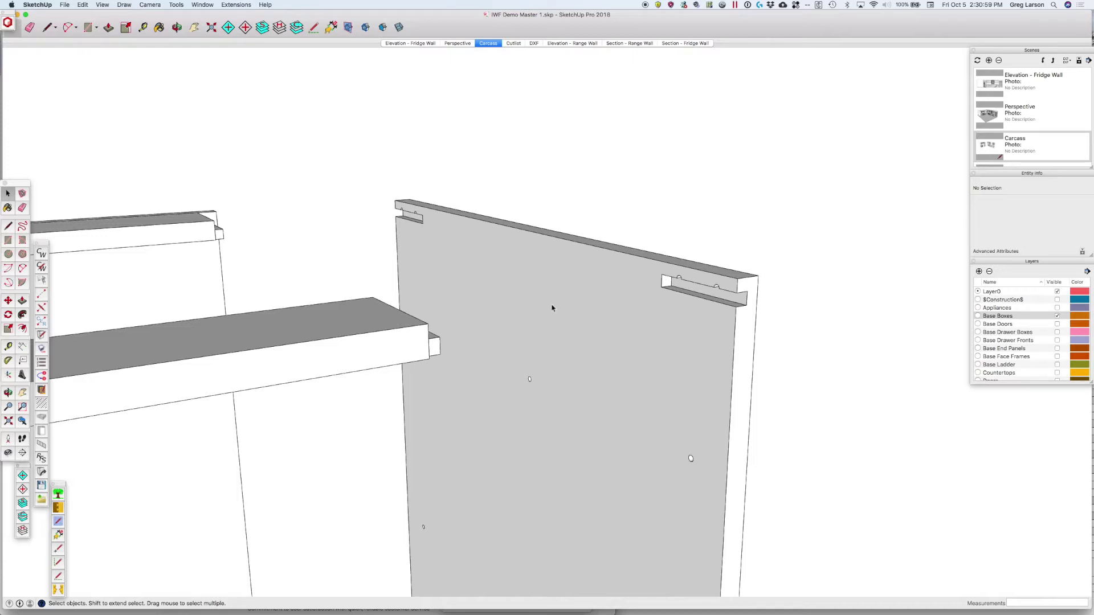
key(o)
drag(796, 276, 388, 384)
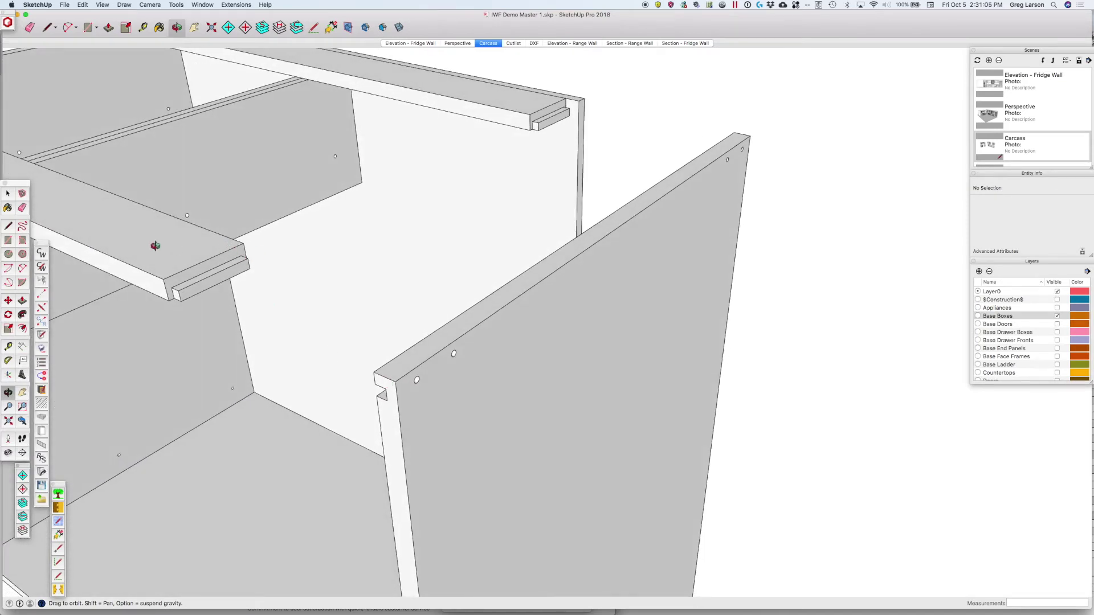
- Check the pocket cutting bit diameter in CabWriter's CNC setup, leaving the settings unchanged
click(42, 268)
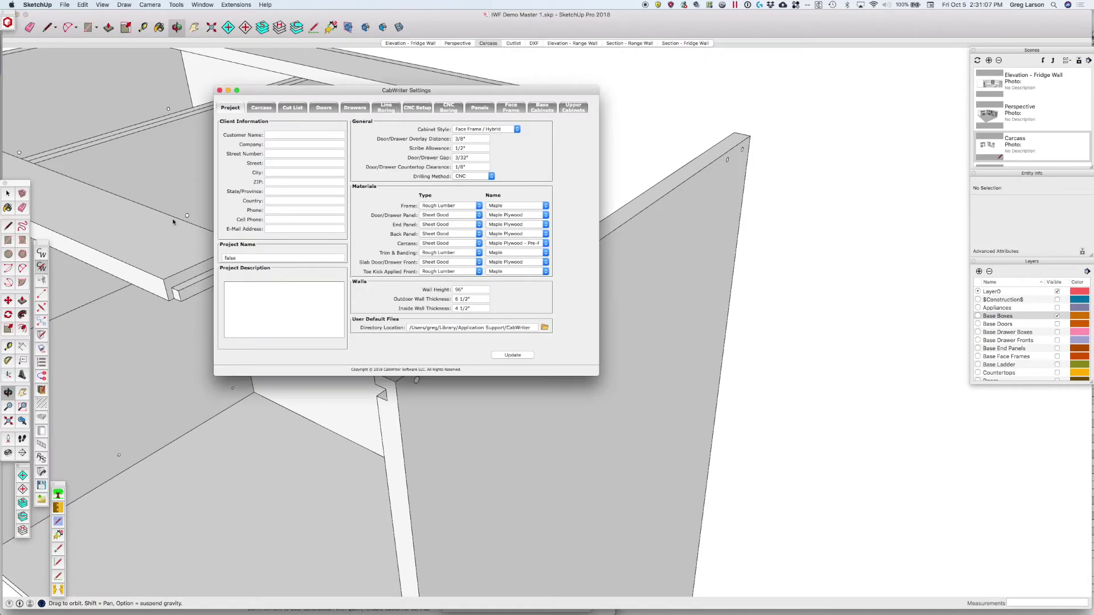
drag(386, 99, 650, 94)
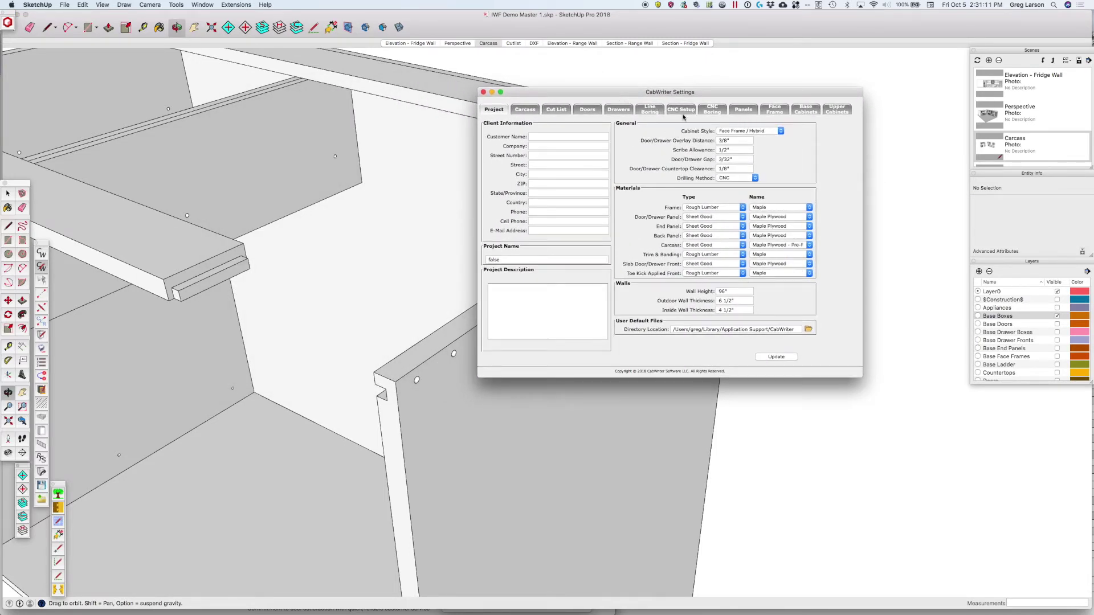
click(683, 113)
drag(491, 91, 812, 98)
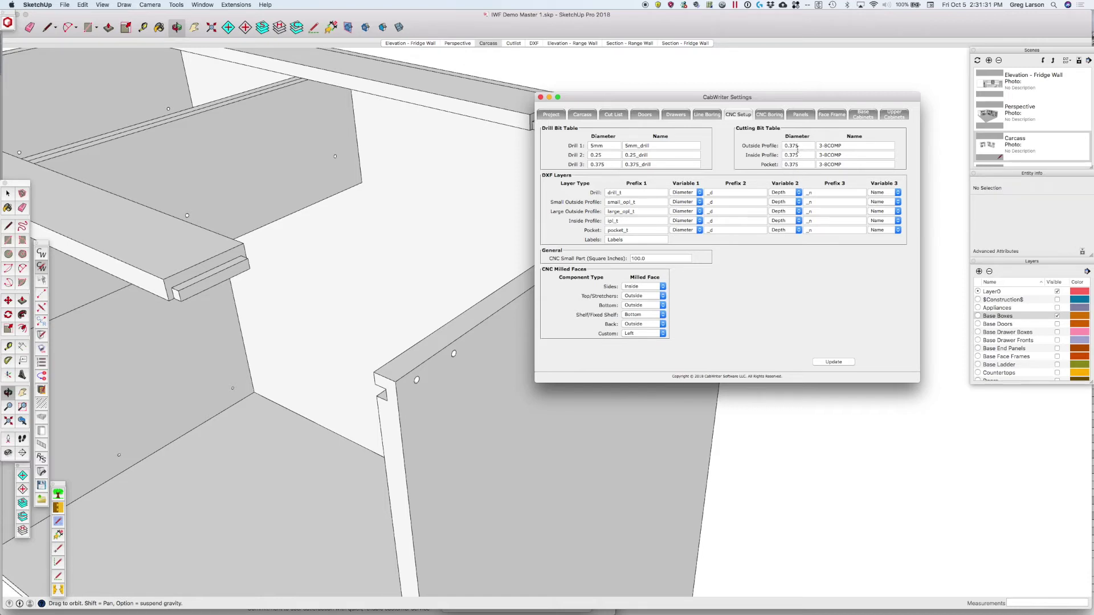
drag(800, 164, 781, 164)
click(541, 97)
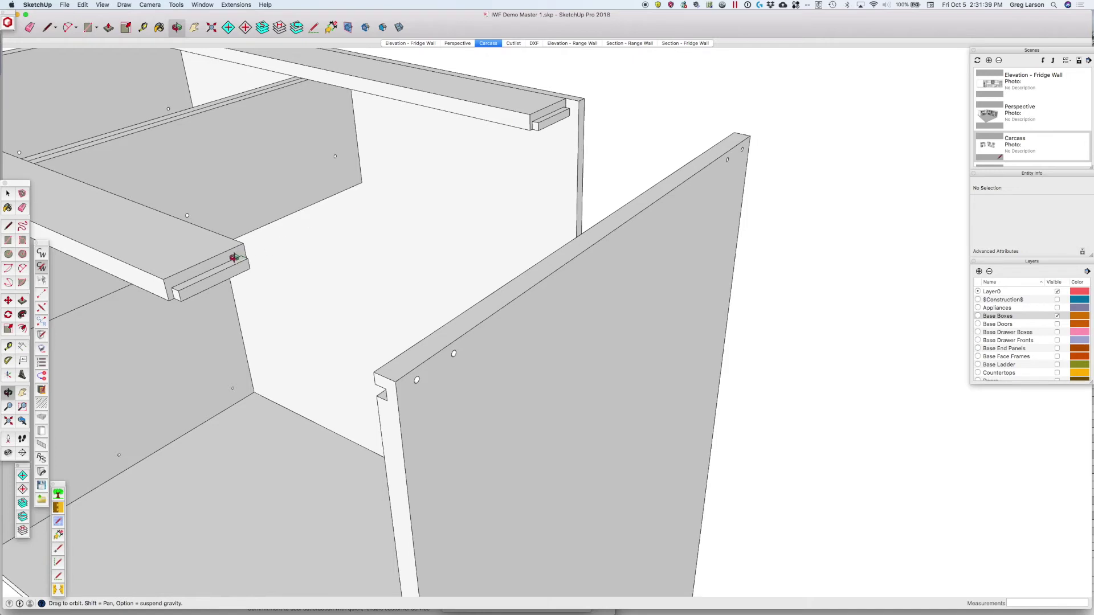
- Measure the small offset at the tenon's rear end on the front stretcher with the Tape Measure
key(t)
click(249, 249)
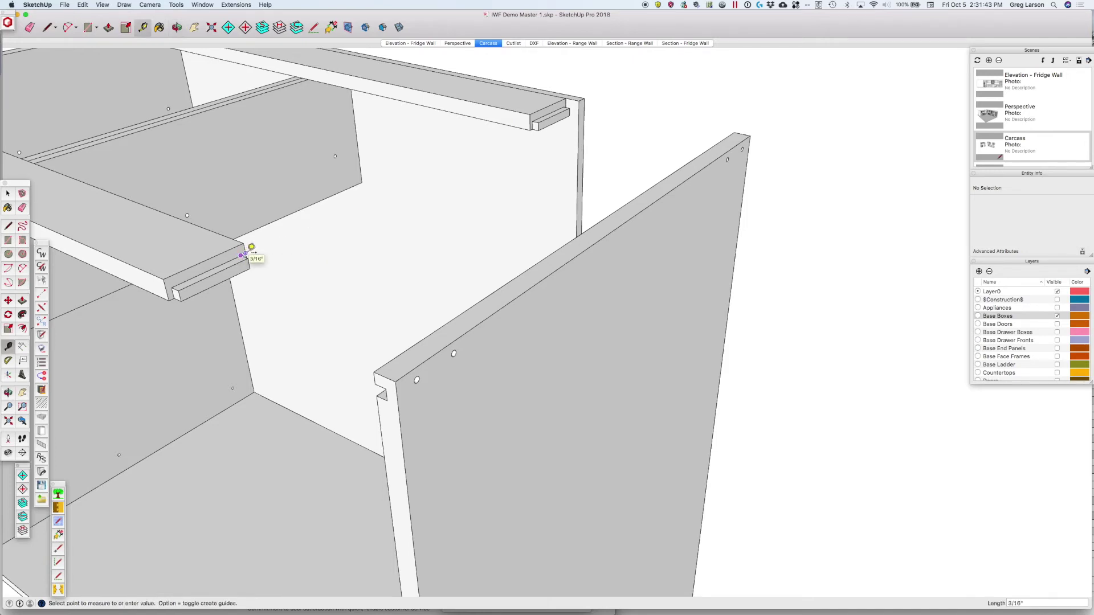
click(238, 284)
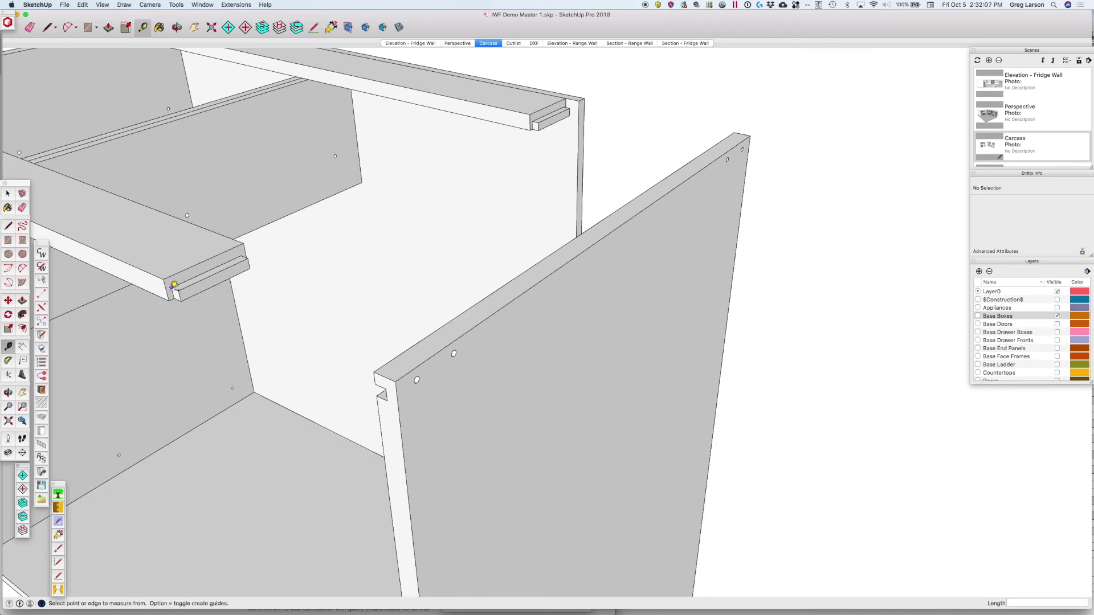
- Unlock the front stretcher, open it for editing and extend the tenon's front end flush with the stretcher's front edge using Push/Pull
key(space)
click(178, 297)
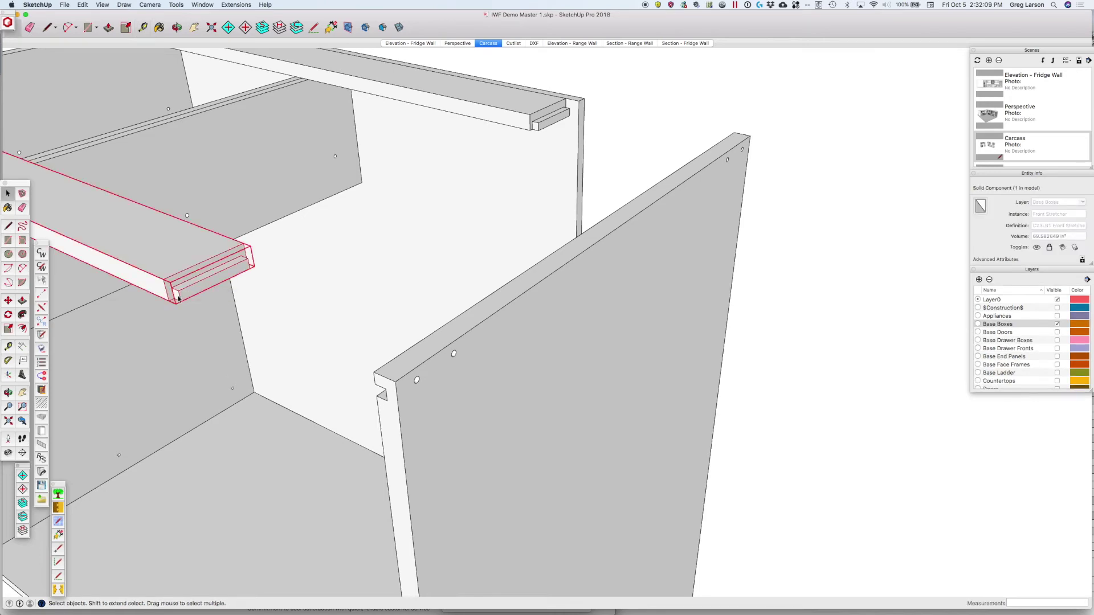
right_click(178, 296)
click(195, 324)
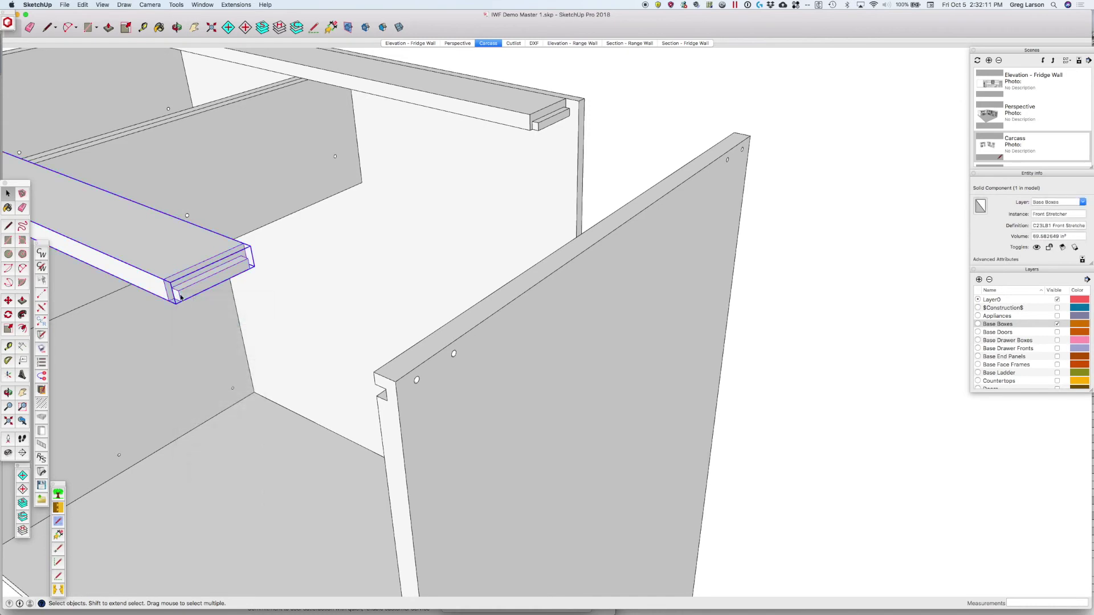
triple_click(177, 297)
key(p)
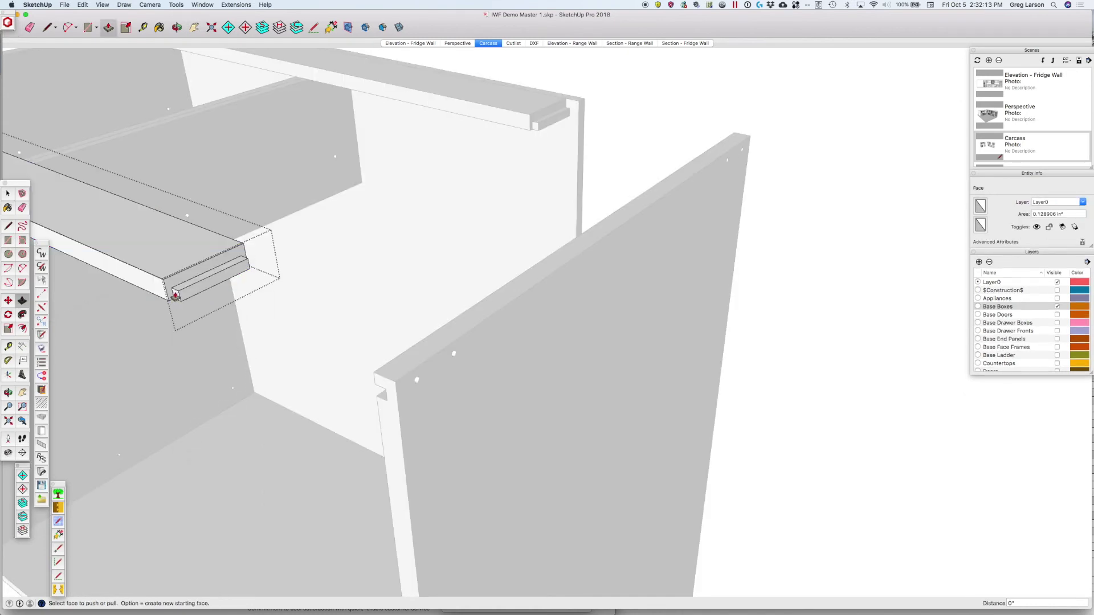
click(171, 296)
click(167, 294)
- Delete the leftover edge on the front stretcher's extended tenon and close the component
key(space)
click(169, 298)
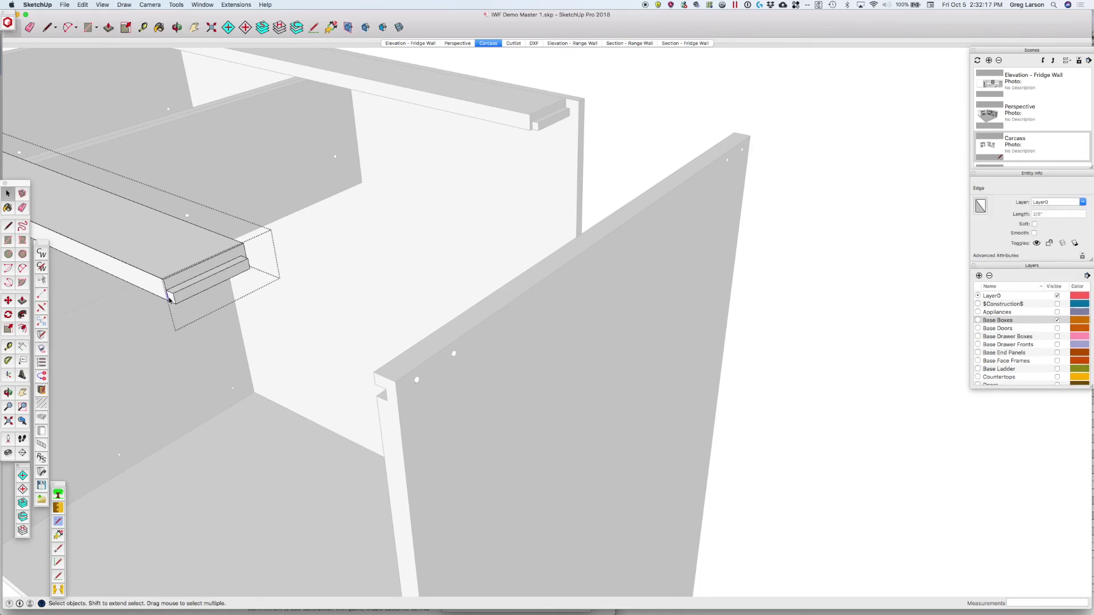
click(182, 305)
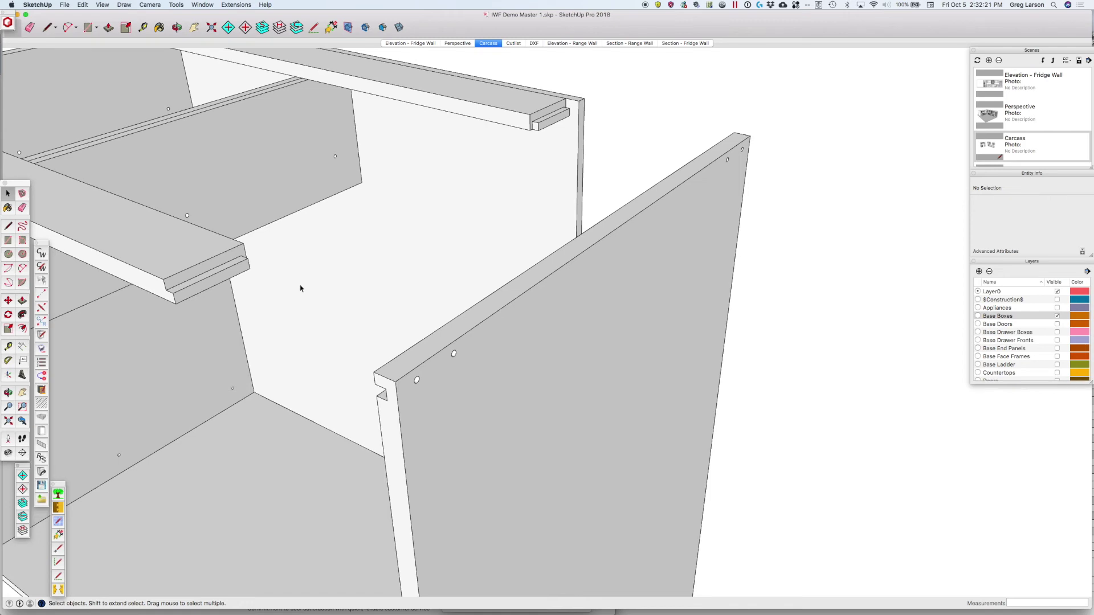
scroll(328, 282, down, 5)
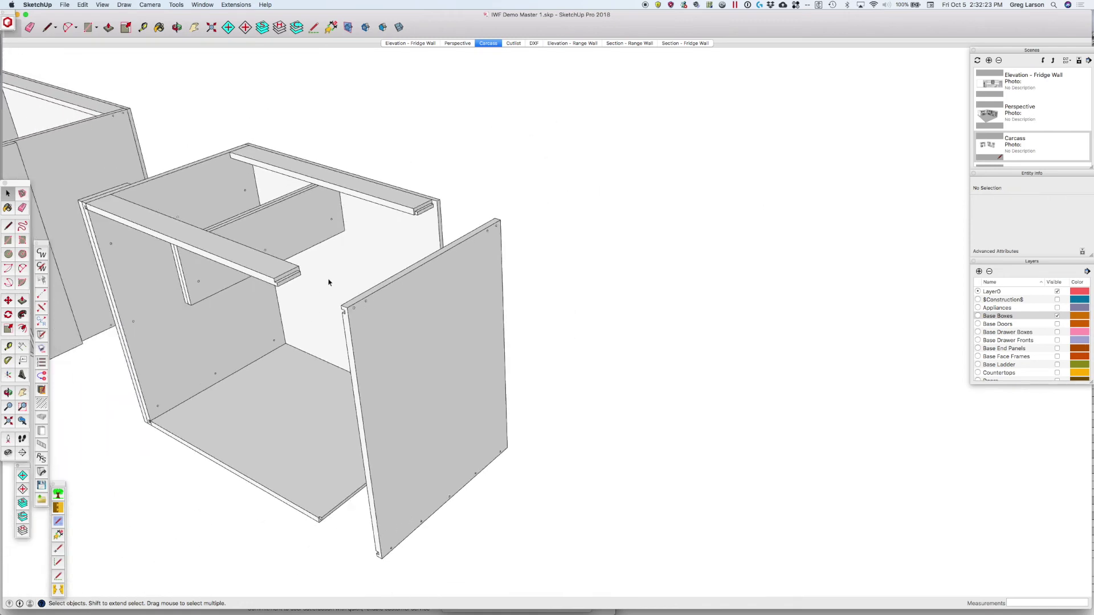